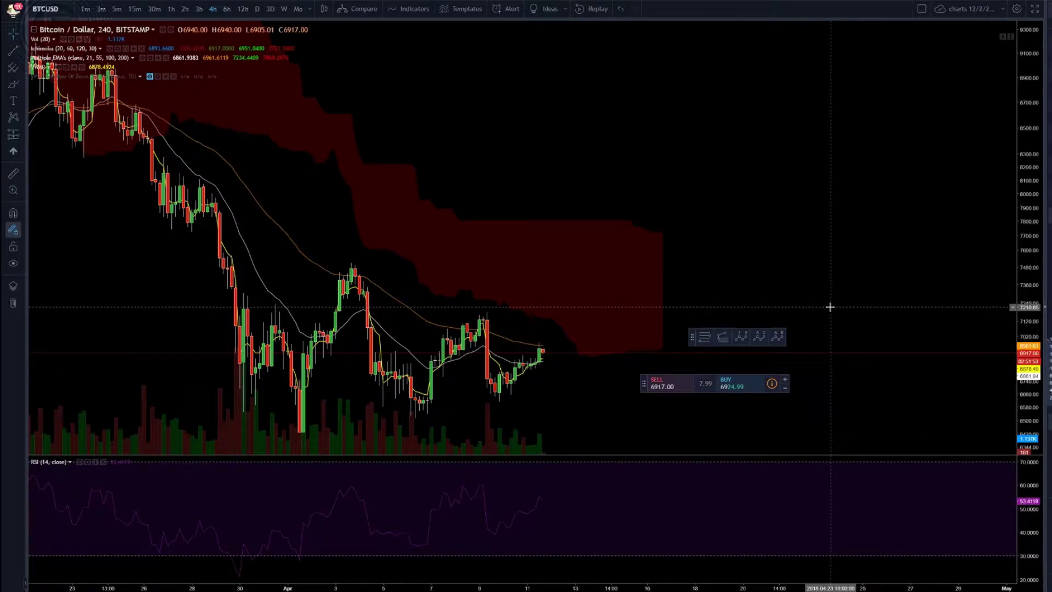
Step: Move the floating drawing-tools bar and the buy/sell panel farther away from the price candles
{"action": "mouse_move", "coordinate": [694, 333]}
{"action": "left_mouse_down"}
{"action": "mouse_move", "coordinate": [913, 298]}
{"action": "mouse_move", "coordinate": [869, 308]}
{"action": "left_mouse_up"}
{"action": "mouse_move", "coordinate": [644, 383]}
{"action": "left_mouse_down"}
{"action": "mouse_move", "coordinate": [823, 363]}
{"action": "mouse_move", "coordinate": [847, 352]}
{"action": "mouse_move", "coordinate": [845, 341]}
{"action": "left_mouse_up"}
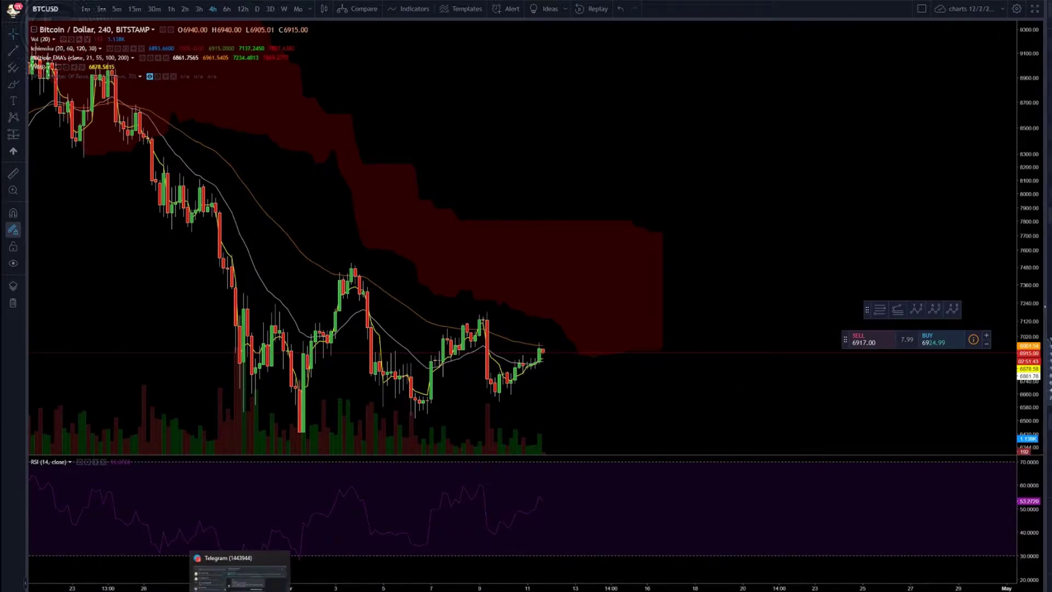
Step: Switch to Telegram, read the latest message in the Cryptopy's Block group, and return to the TradingView chart
{"action": "left_click", "coordinate": [240, 573]}
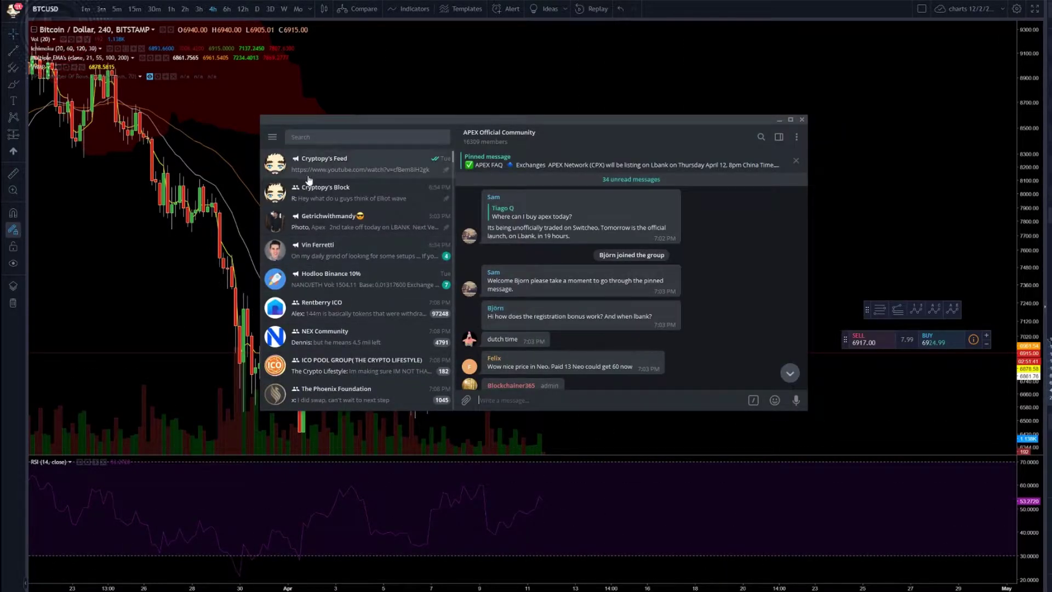
{"action": "left_click", "coordinate": [332, 202]}
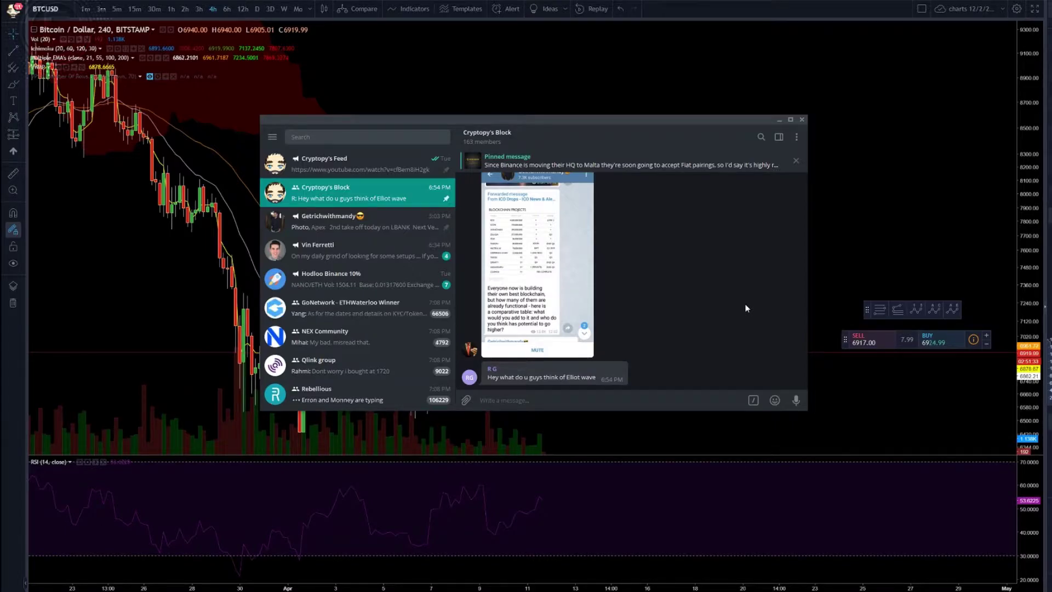
{"action": "left_click", "coordinate": [859, 231]}
Step: Examine the major Bitcoin price swings on the 4-hour chart, focusing on the rise from the early February low to the early March high
{"action": "scroll", "coordinate": [727, 237], "scroll_direction": "down", "scroll_amount": 10}
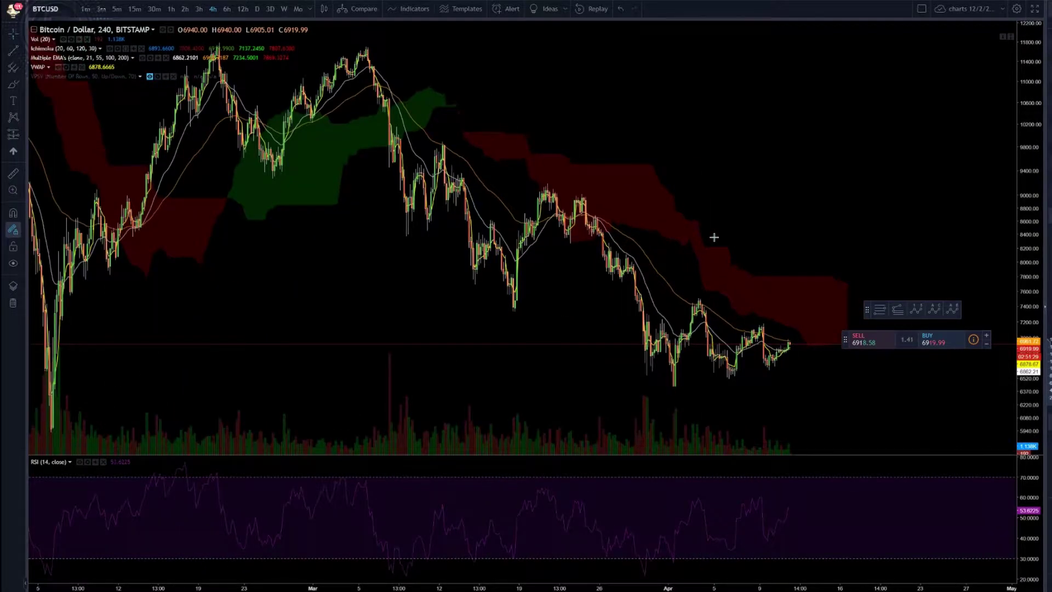
{"action": "left_click_drag", "start_coordinate": [734, 181], "coordinate": [628, 180]}
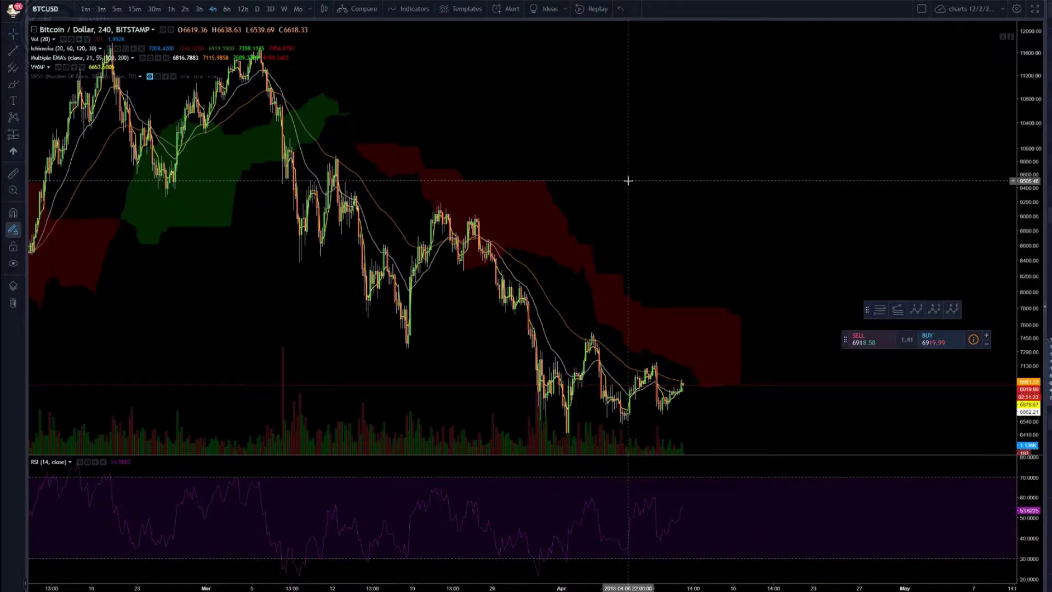
{"action": "scroll", "coordinate": [628, 181], "scroll_direction": "down", "scroll_amount": 10}
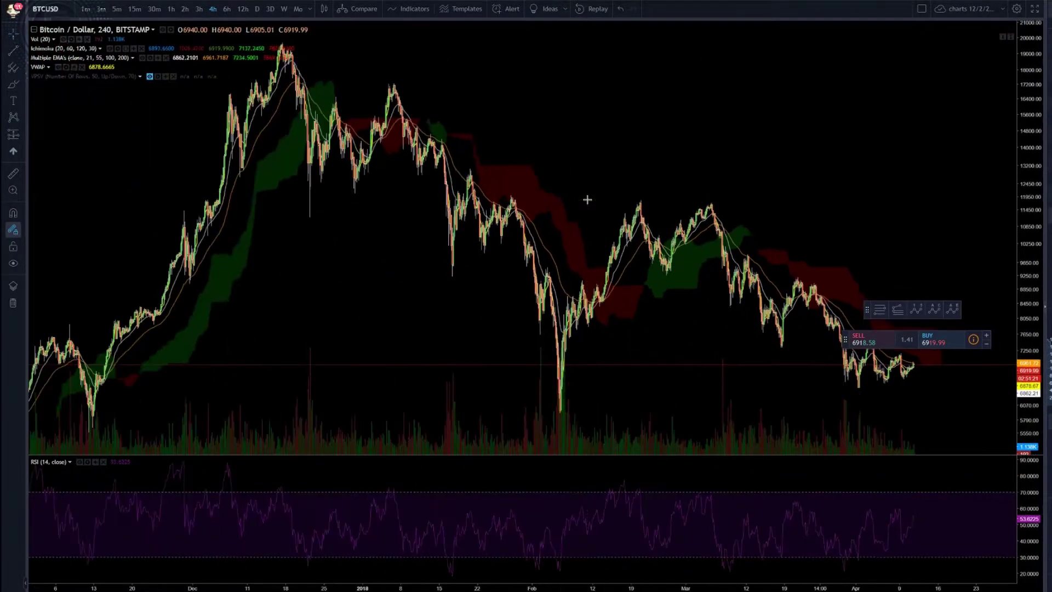
{"action": "scroll", "coordinate": [587, 199], "scroll_direction": "up", "scroll_amount": 8}
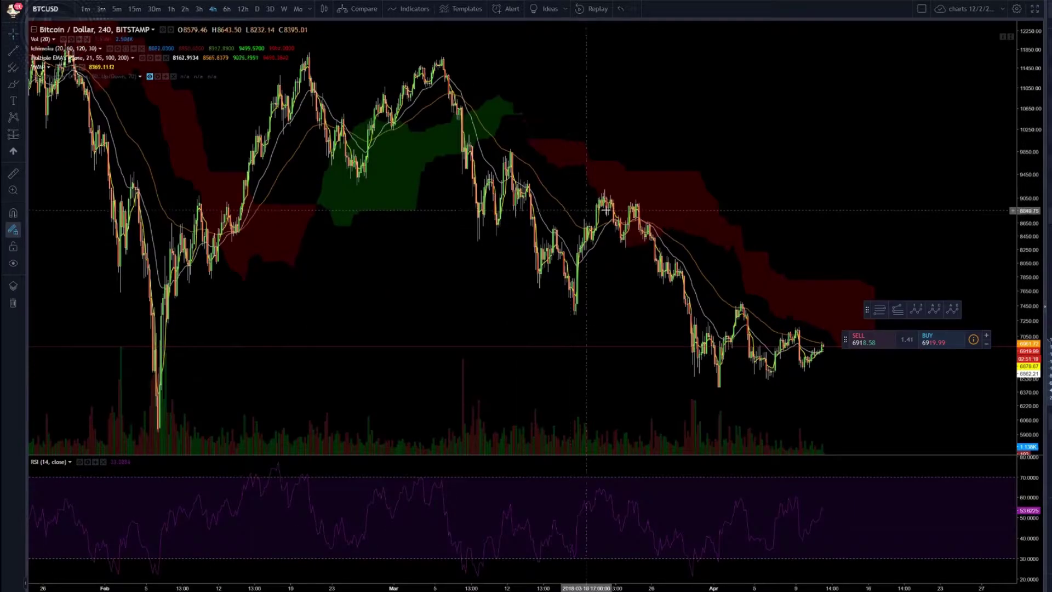
{"action": "scroll", "coordinate": [606, 209], "scroll_direction": "up", "scroll_amount": 3}
{"action": "left_click_drag", "start_coordinate": [637, 218], "coordinate": [522, 214]}
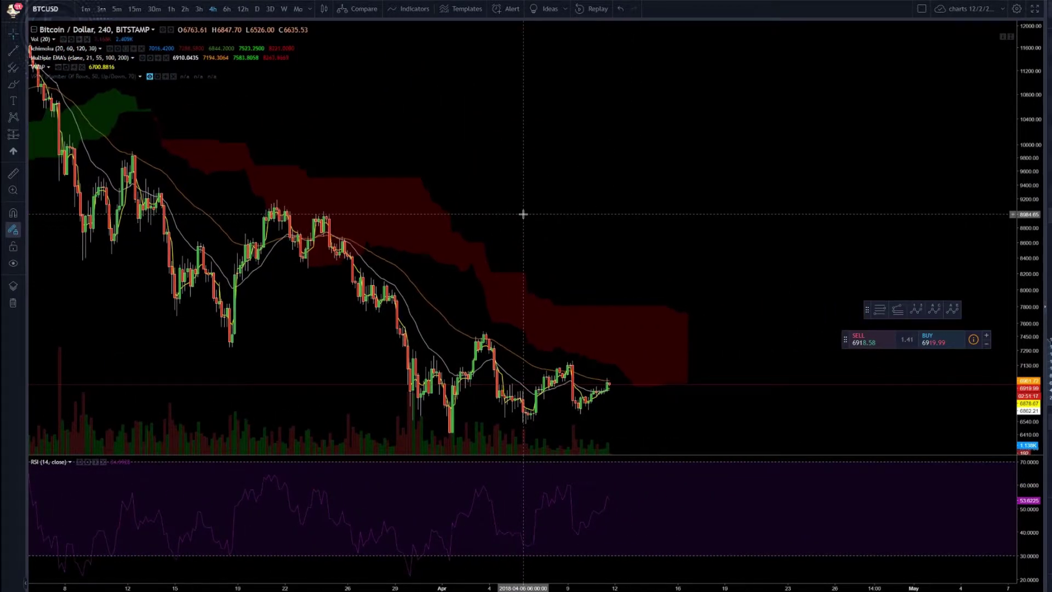
{"action": "scroll", "coordinate": [522, 215], "scroll_direction": "up", "scroll_amount": 1}
{"action": "scroll", "coordinate": [543, 216], "scroll_direction": "down", "scroll_amount": 4}
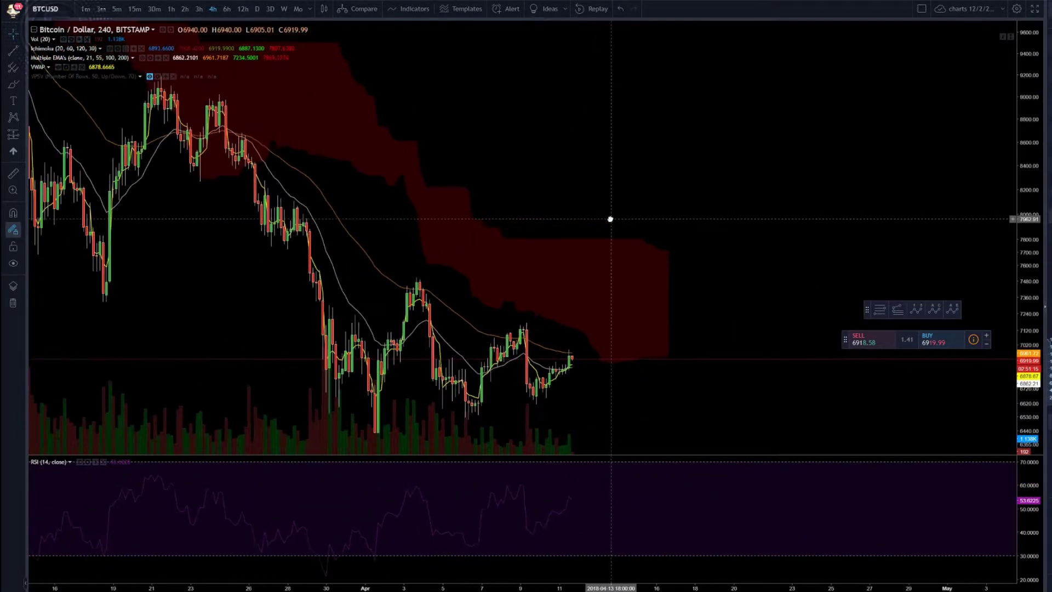
{"action": "scroll", "coordinate": [639, 226], "scroll_direction": "down", "scroll_amount": 2}
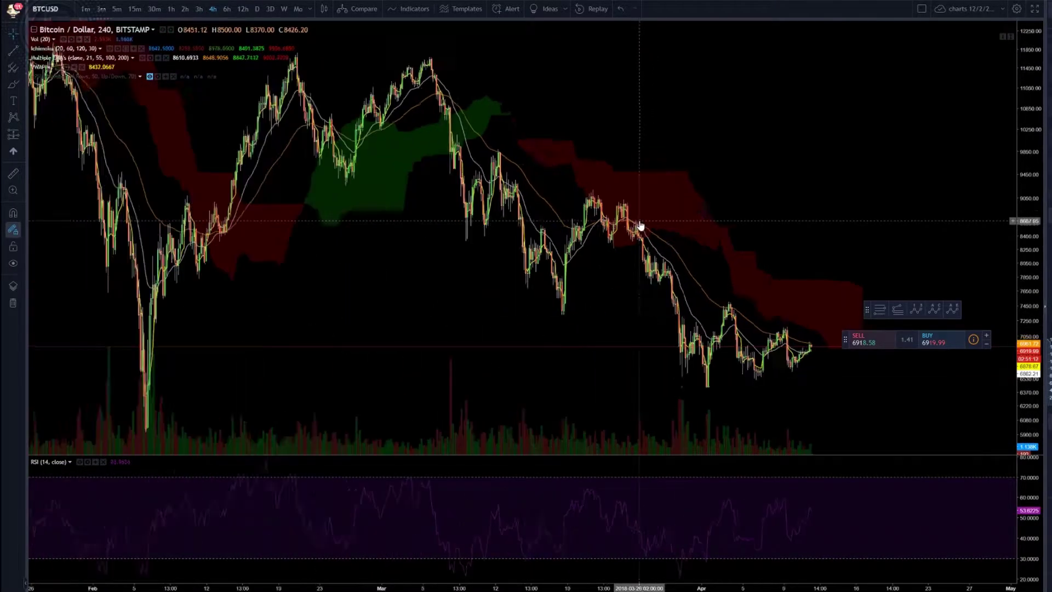
{"action": "left_click_drag", "start_coordinate": [364, 254], "coordinate": [762, 282]}
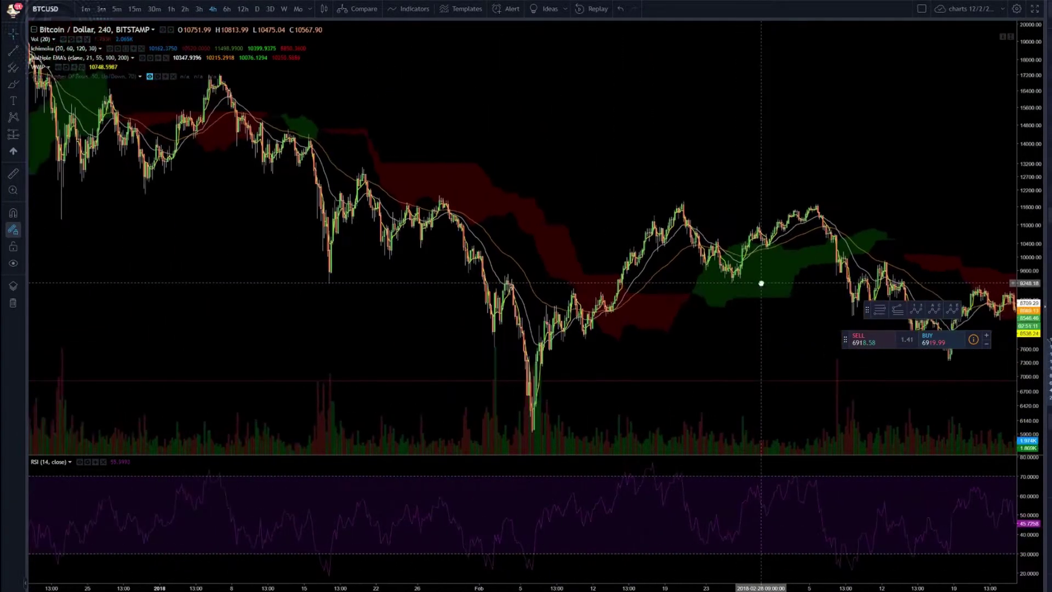
{"action": "scroll", "coordinate": [654, 329], "scroll_direction": "up", "scroll_amount": 2}
{"action": "left_click_drag", "start_coordinate": [506, 328], "coordinate": [736, 326]}
{"action": "scroll", "coordinate": [600, 347], "scroll_direction": "up", "scroll_amount": 2}
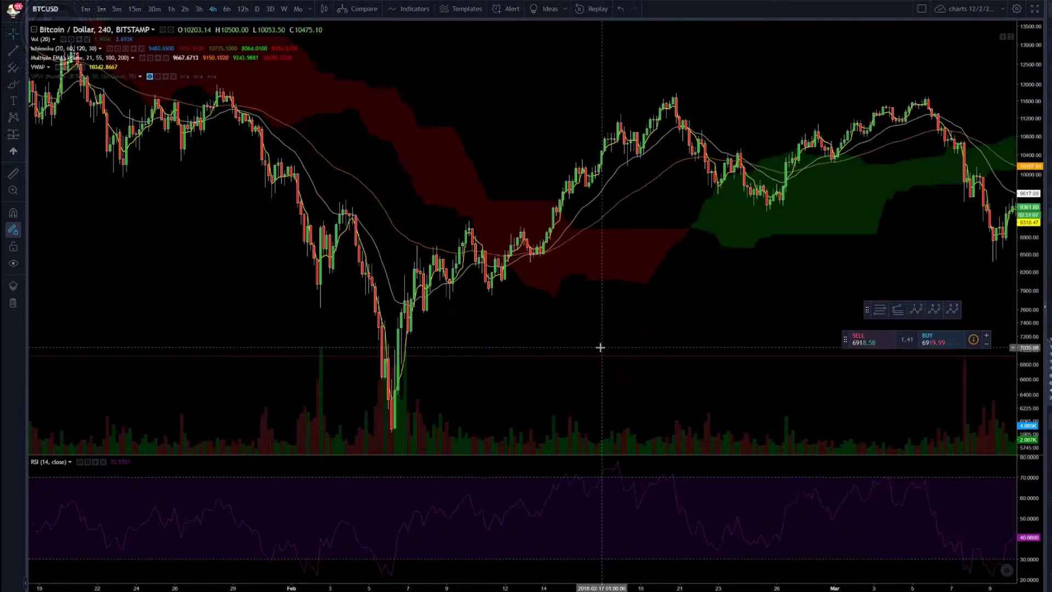
{"action": "left_click_drag", "start_coordinate": [601, 347], "coordinate": [468, 327]}
{"action": "scroll", "coordinate": [468, 327], "scroll_direction": "down", "scroll_amount": 2}
{"action": "scroll", "coordinate": [468, 327], "scroll_direction": "up", "scroll_amount": 1}
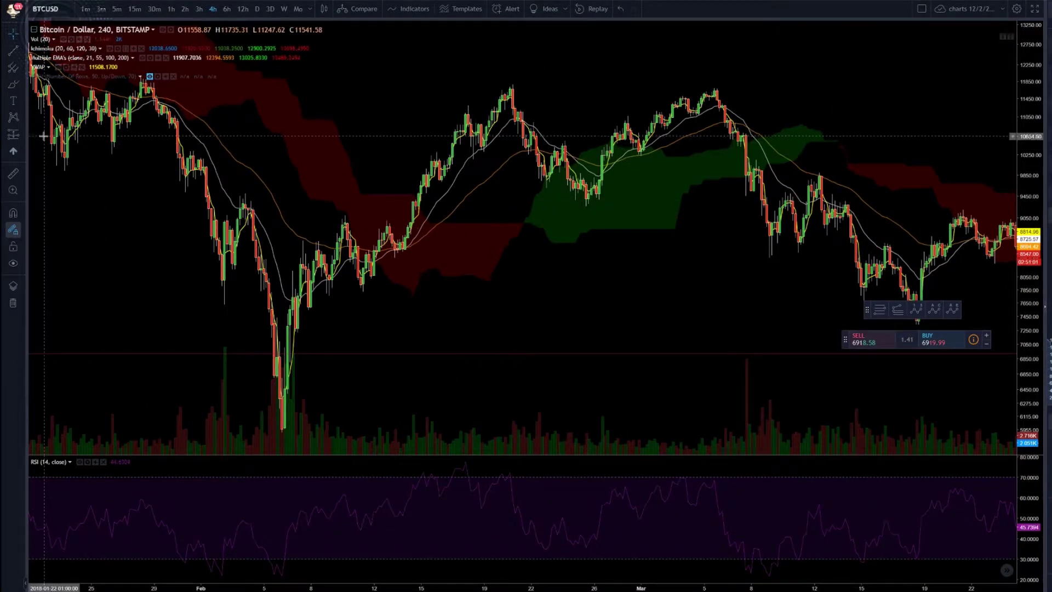
Step: Draw an Elliott Impulse Wave (12345) from the February 6 low through the intermediate swing points to the March 5 high
{"action": "left_click", "coordinate": [21, 117]}
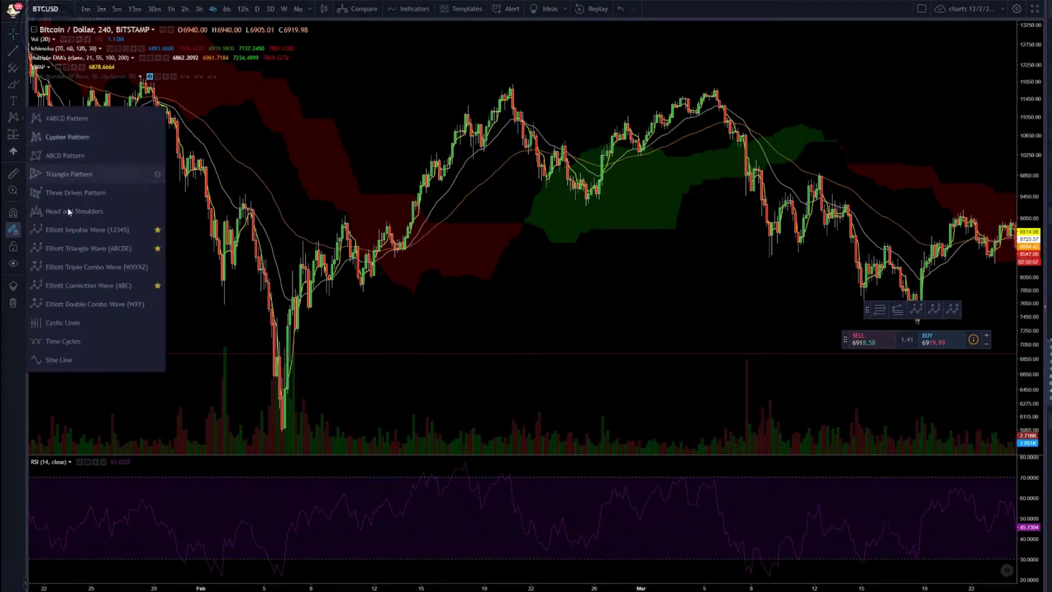
{"action": "left_click", "coordinate": [84, 235]}
{"action": "left_click", "coordinate": [280, 432]}
{"action": "left_click", "coordinate": [345, 209]}
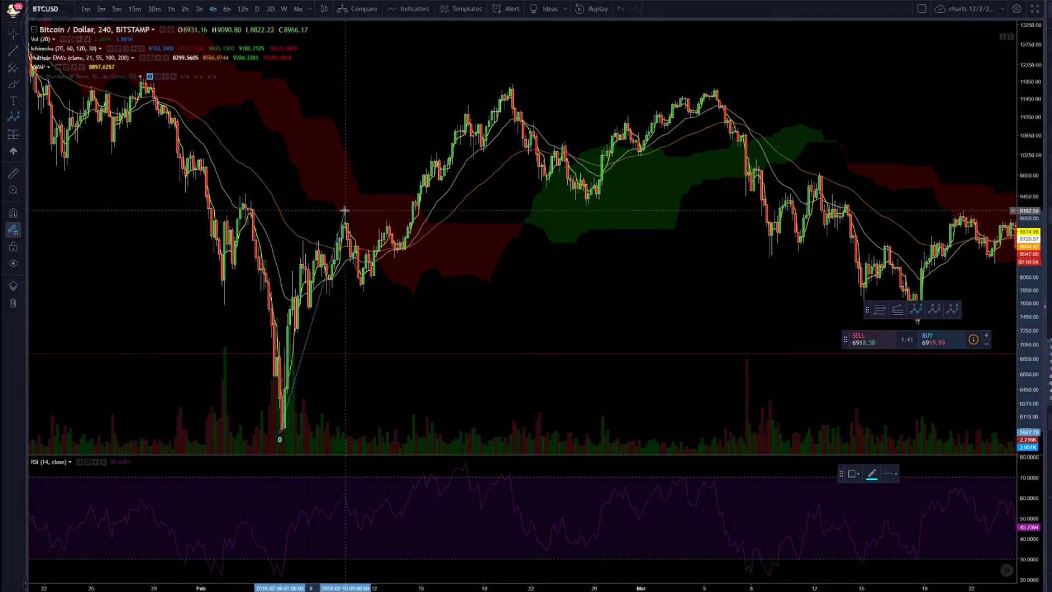
{"action": "left_click", "coordinate": [361, 294]}
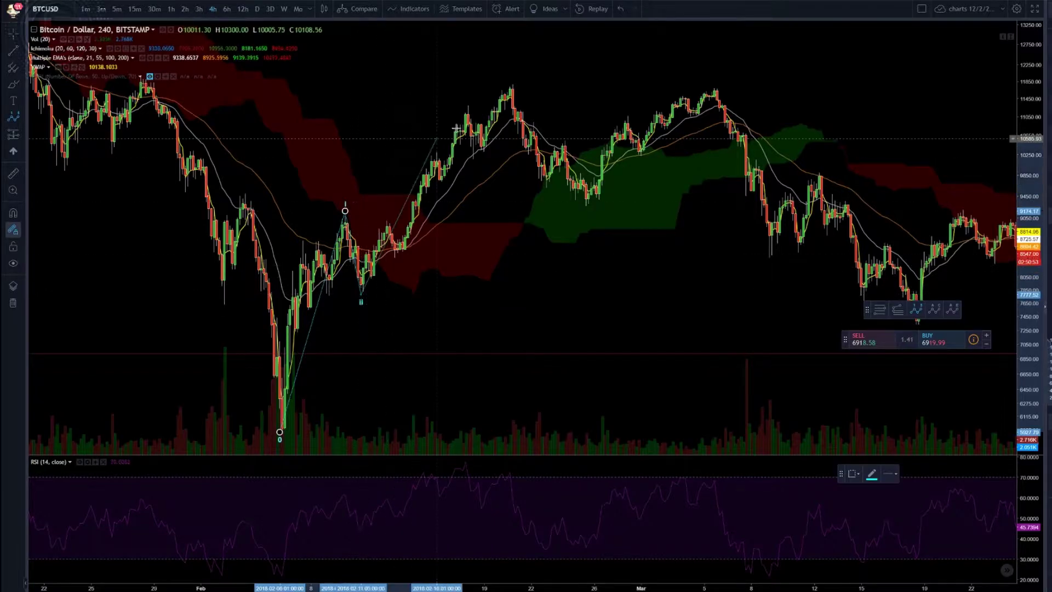
{"action": "left_click", "coordinate": [512, 86]}
{"action": "left_click", "coordinate": [588, 205]}
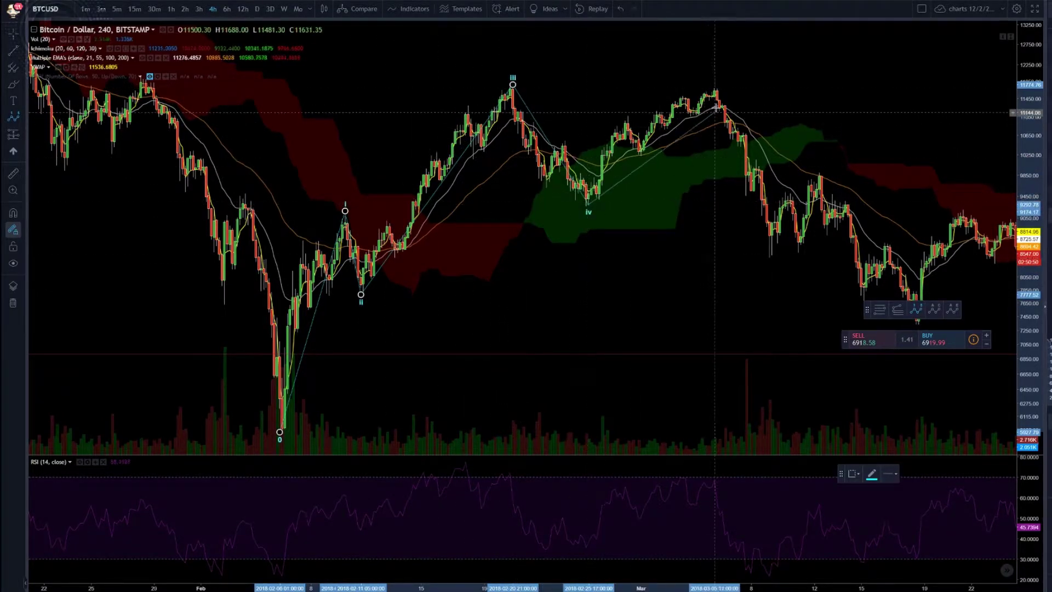
{"action": "left_click", "coordinate": [717, 86]}
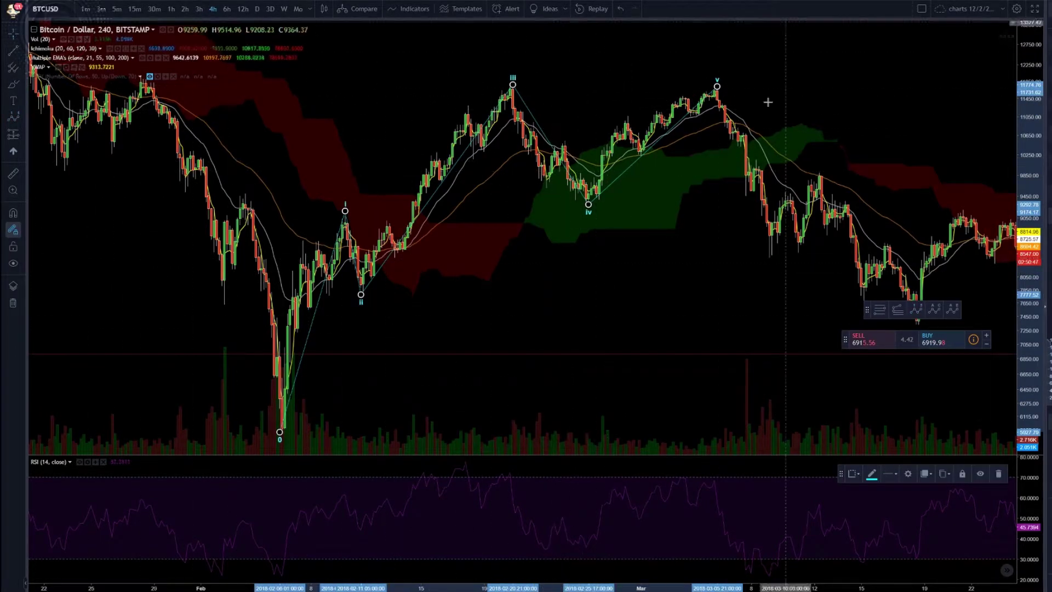
Step: Draw an Elliott Correction Wave (ABC) from the March 5 high through the following swings to the mid-March low
{"action": "scroll", "coordinate": [629, 287], "scroll_direction": "down", "scroll_amount": 3}
{"action": "scroll", "coordinate": [554, 101], "scroll_direction": "down", "scroll_amount": 3}
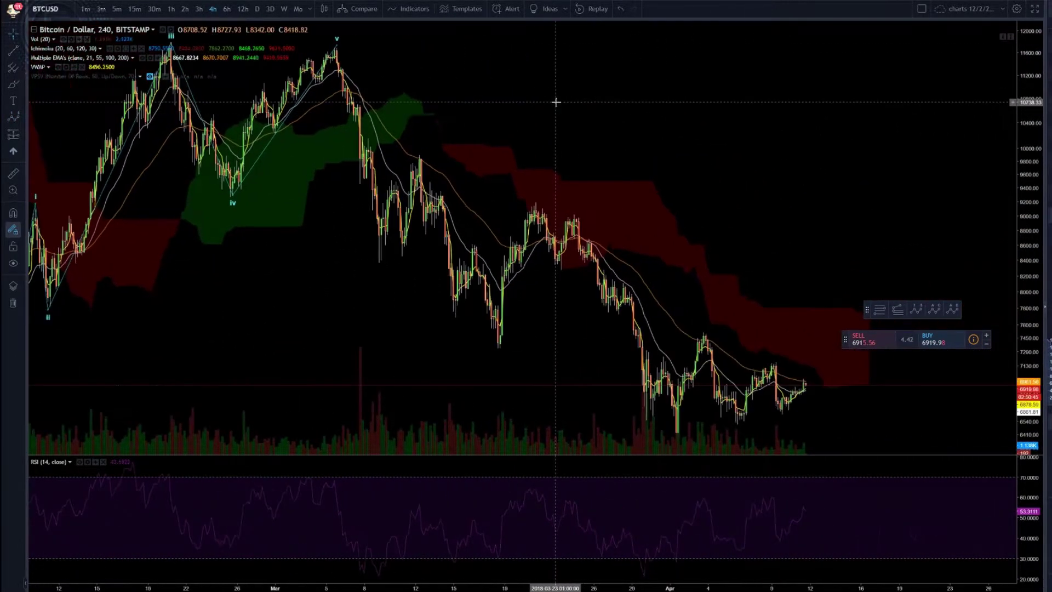
{"action": "left_click_drag", "start_coordinate": [627, 89], "coordinate": [538, 73]}
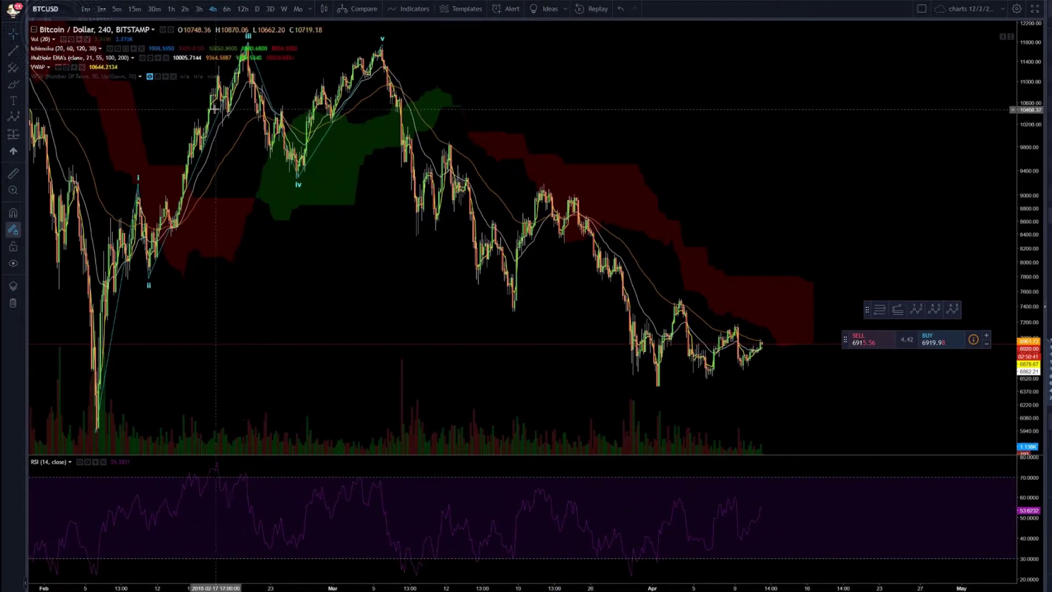
{"action": "left_click", "coordinate": [21, 119]}
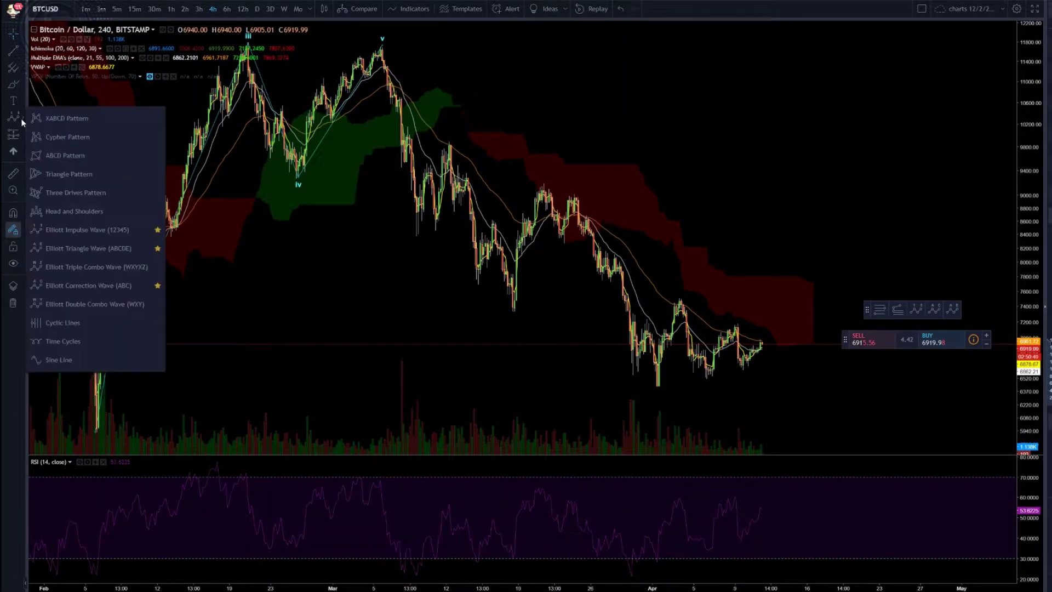
{"action": "left_click", "coordinate": [83, 292]}
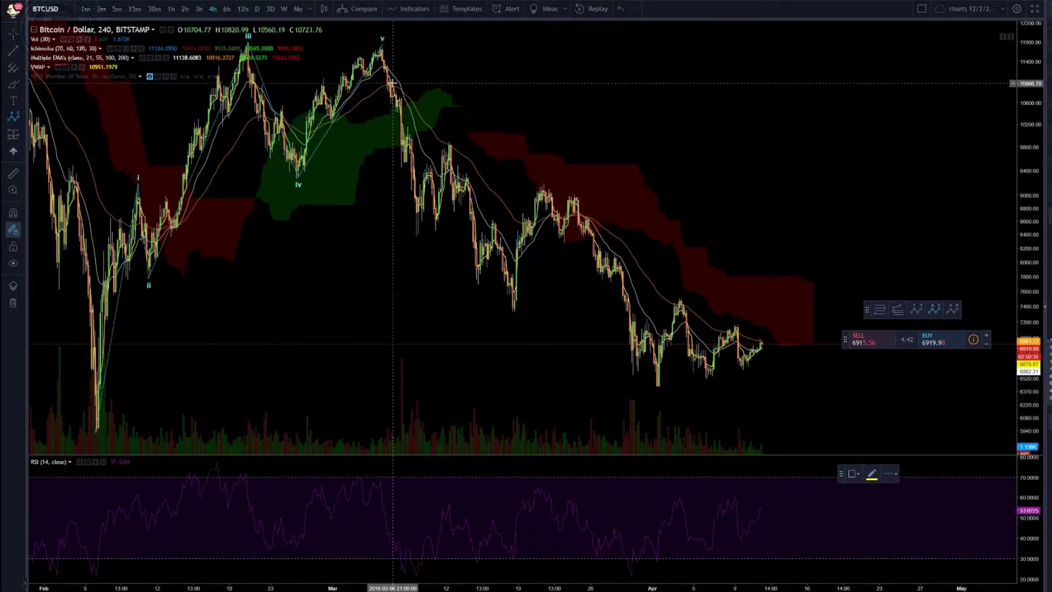
{"action": "left_click", "coordinate": [380, 46]}
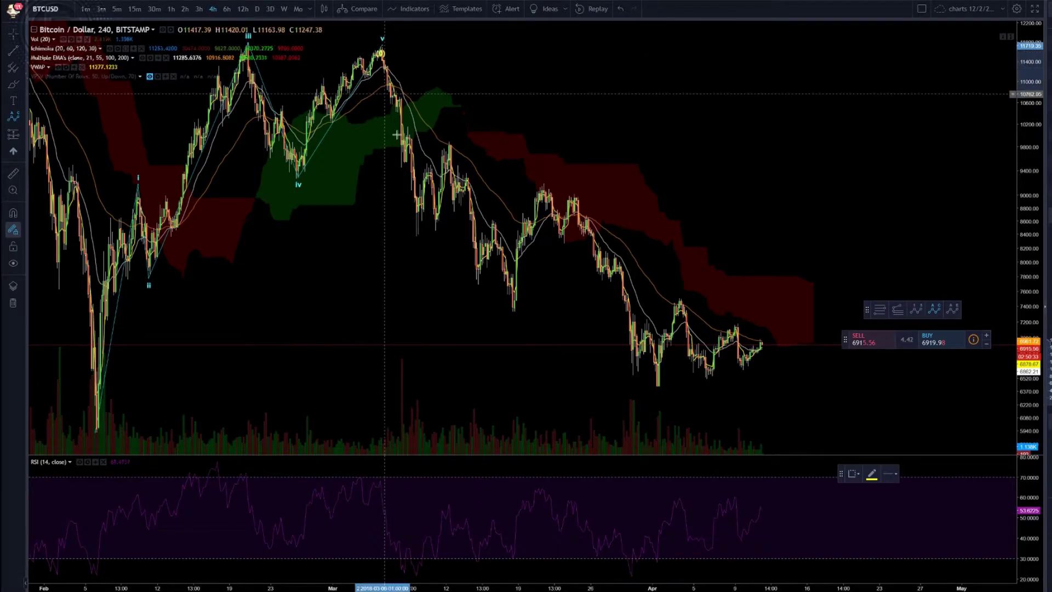
{"action": "left_click", "coordinate": [414, 237]}
{"action": "left_click", "coordinate": [451, 146]}
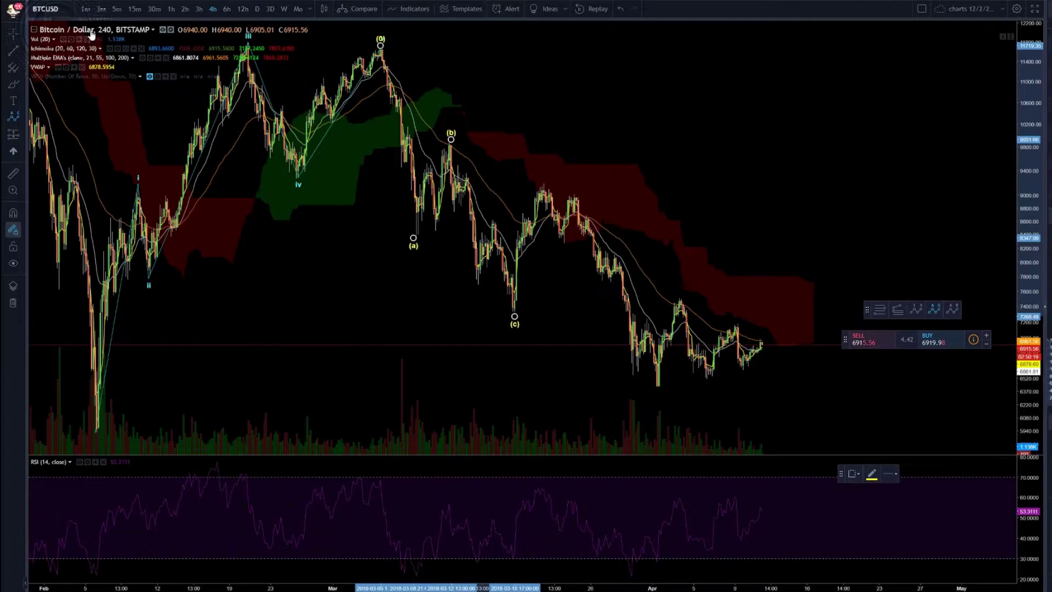
Step: Delete the Elliott Correction Wave drawn after the March high
{"action": "left_click", "coordinate": [21, 122]}
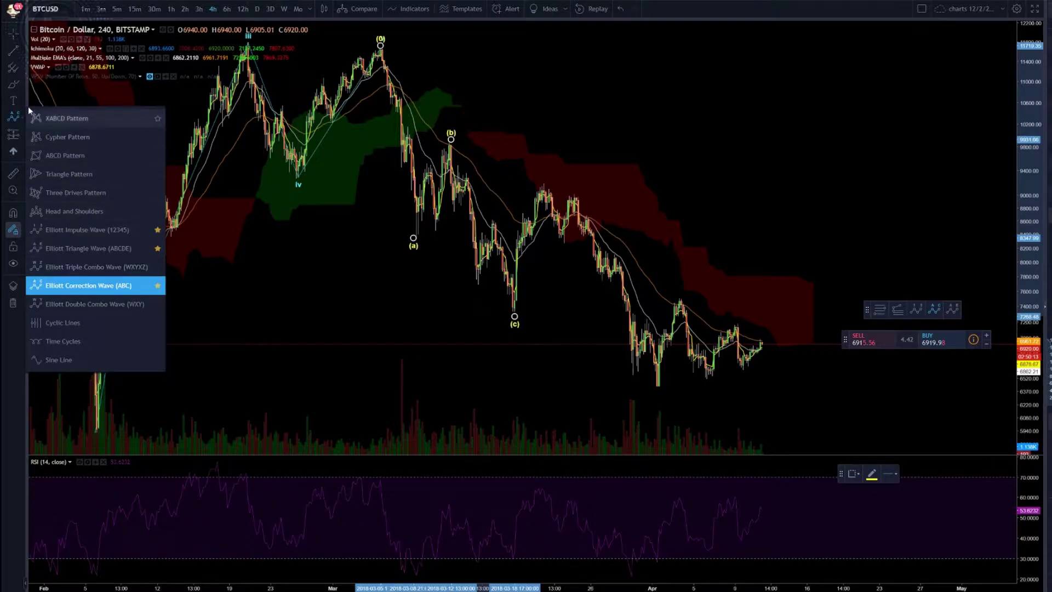
{"action": "left_click", "coordinate": [41, 56]}
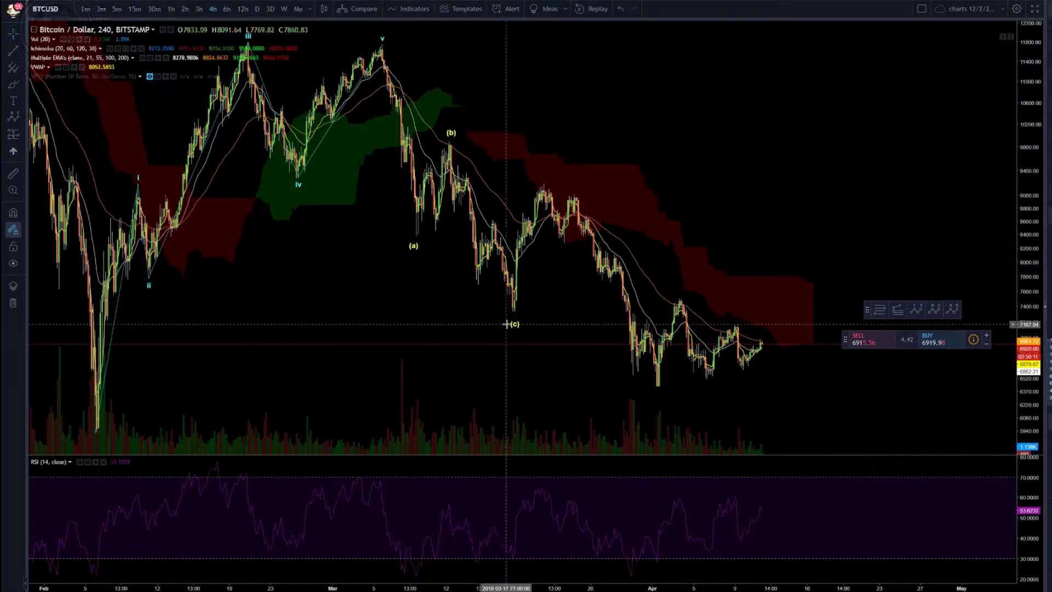
{"action": "left_click_drag", "start_coordinate": [514, 317], "coordinate": [511, 326]}
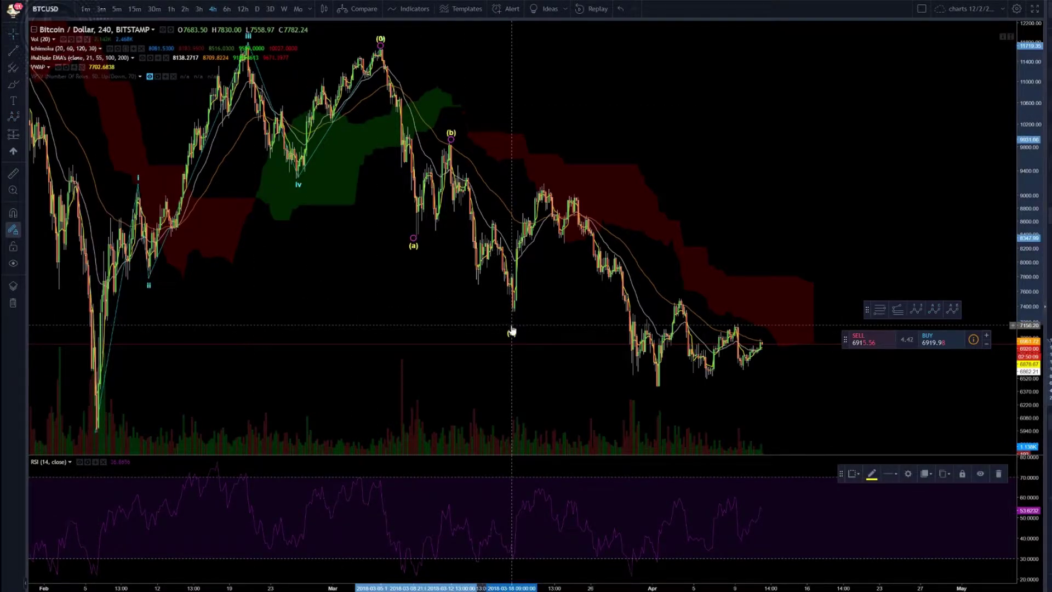
{"action": "key", "text": "Delete"}
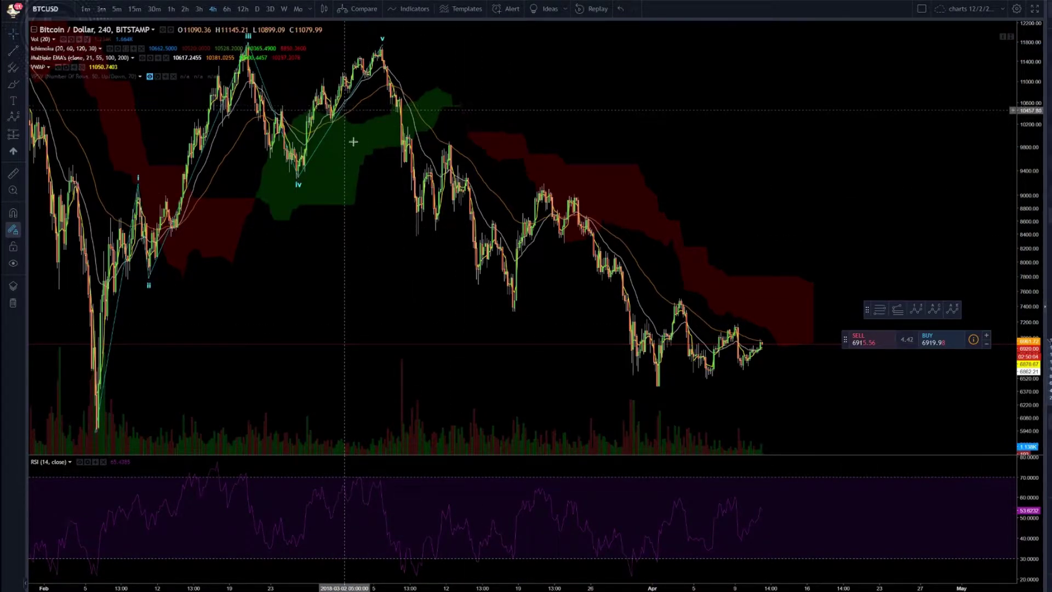
Step: Draw a trend line from the February 6 low to the wave i high
{"action": "left_click_drag", "start_coordinate": [353, 141], "coordinate": [701, 294]}
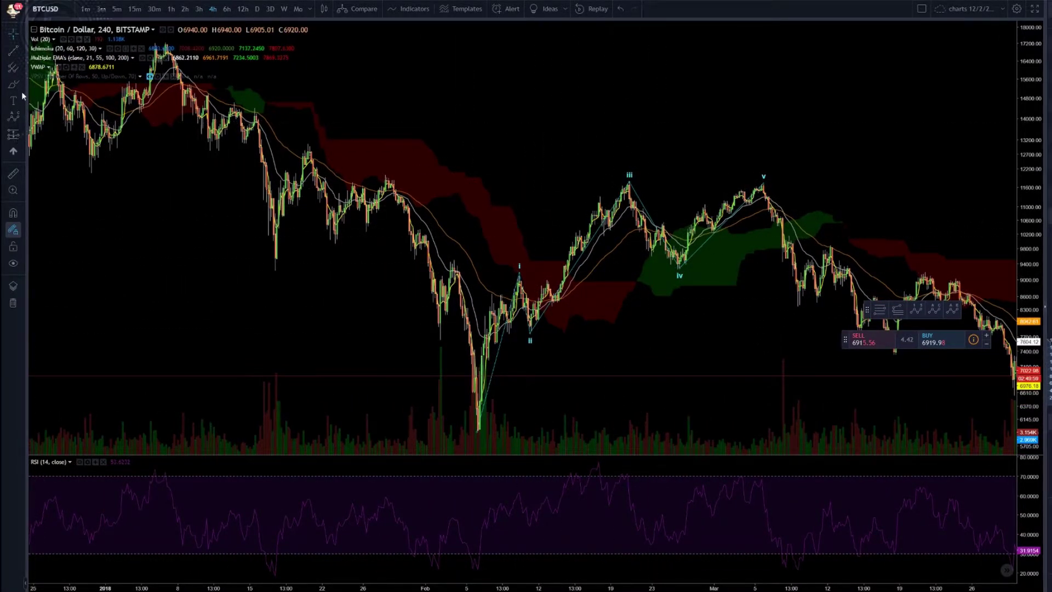
{"action": "left_click", "coordinate": [23, 67]}
{"action": "left_click", "coordinate": [23, 67]}
{"action": "left_click", "coordinate": [12, 51]}
{"action": "left_click", "coordinate": [476, 433]}
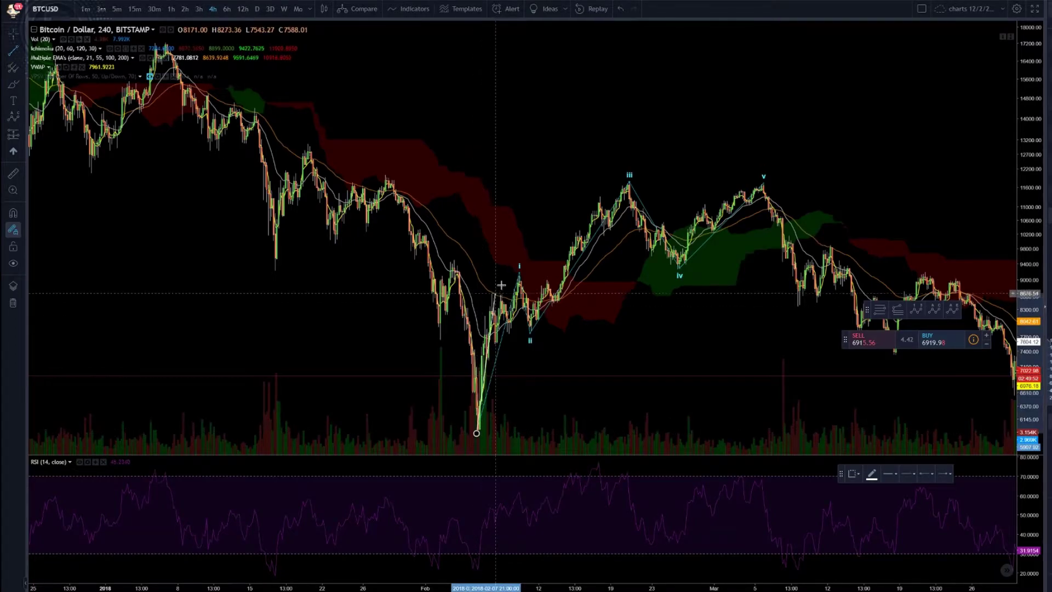
{"action": "left_click", "coordinate": [519, 272]}
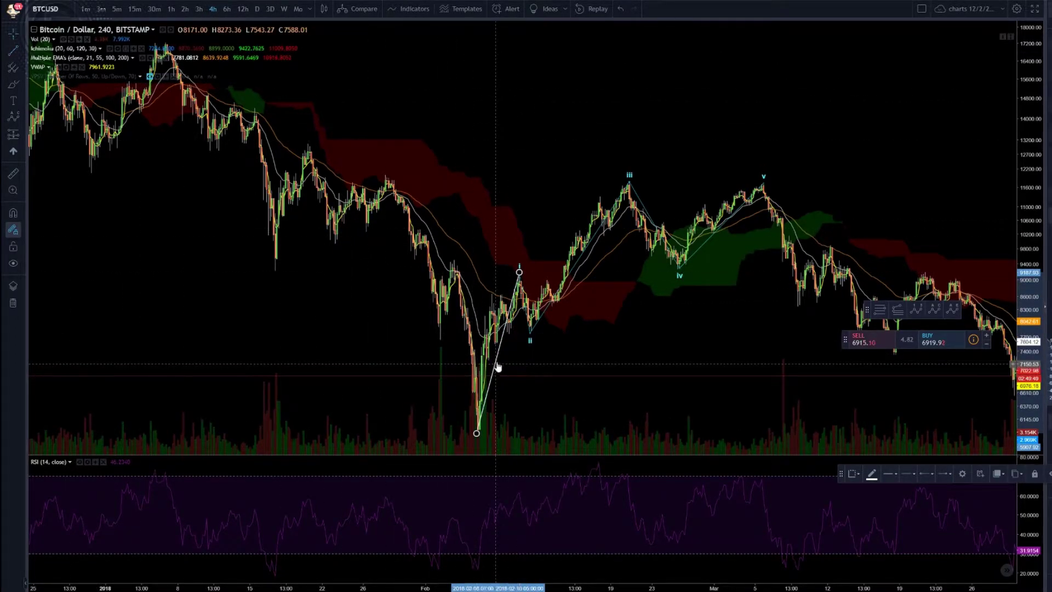
Step: Shift the trend line so it starts at the wave ii low, and delete it
{"action": "left_click_drag", "start_coordinate": [497, 368], "coordinate": [550, 276]}
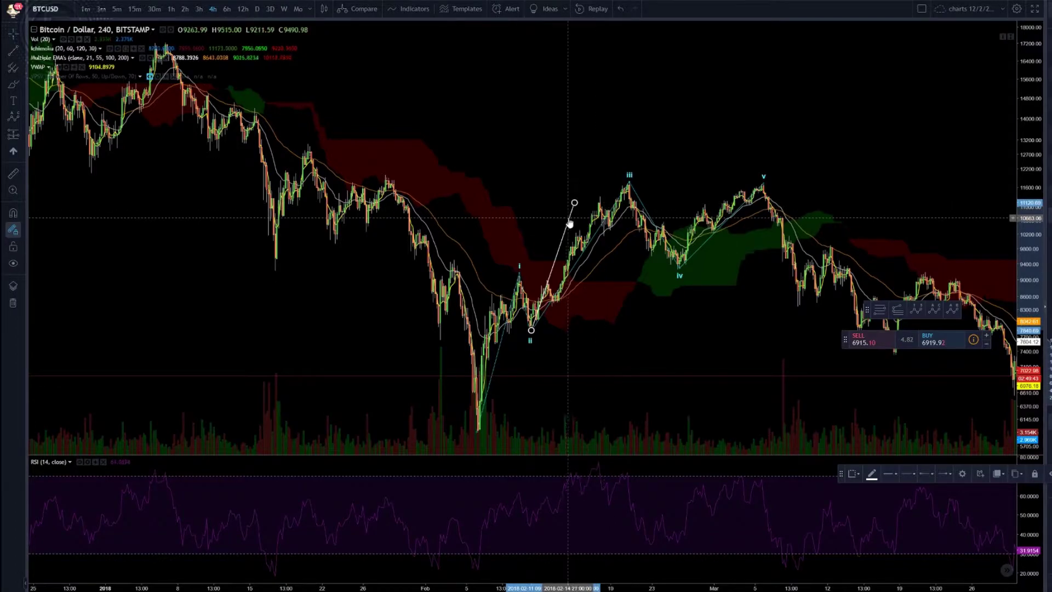
{"action": "key", "text": "Delete"}
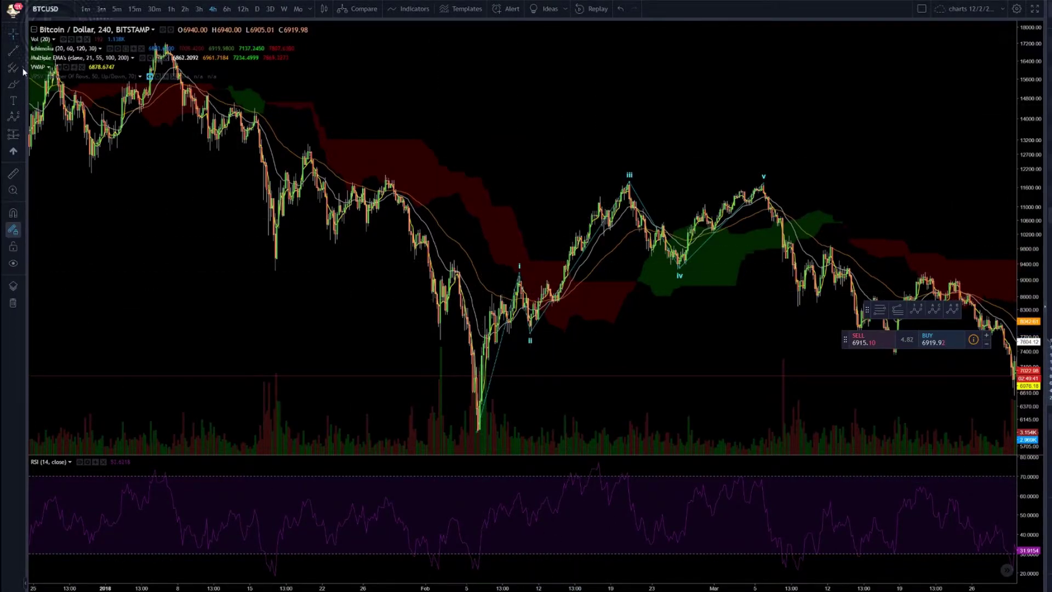
Step: Draw a trend-based Fib extension from the early-February low to the wave i high and the wave ii low, and delete it
{"action": "left_click", "coordinate": [22, 68]}
{"action": "left_click", "coordinate": [73, 253]}
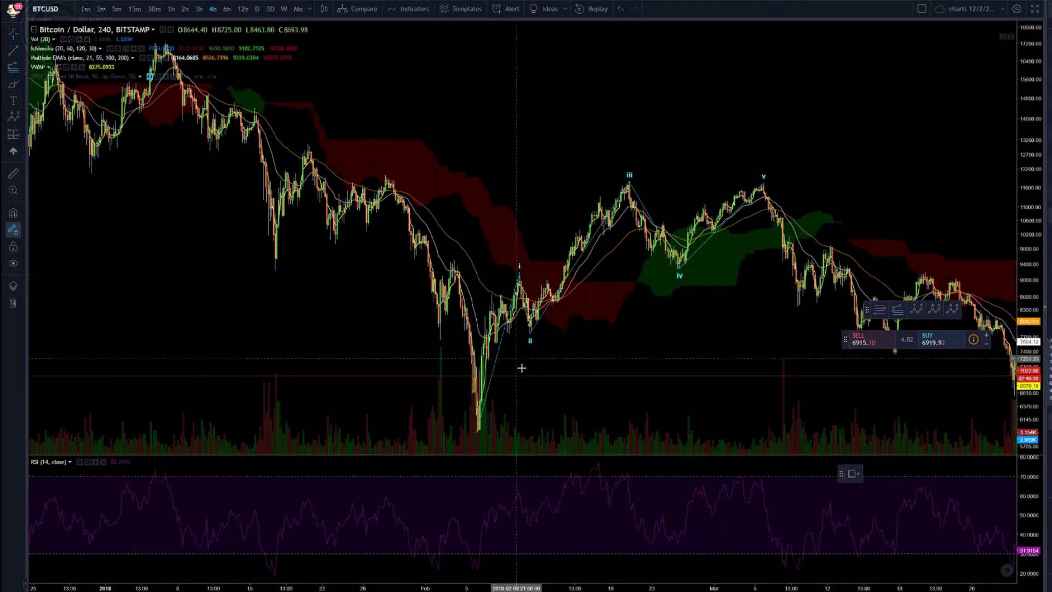
{"action": "left_click", "coordinate": [470, 430]}
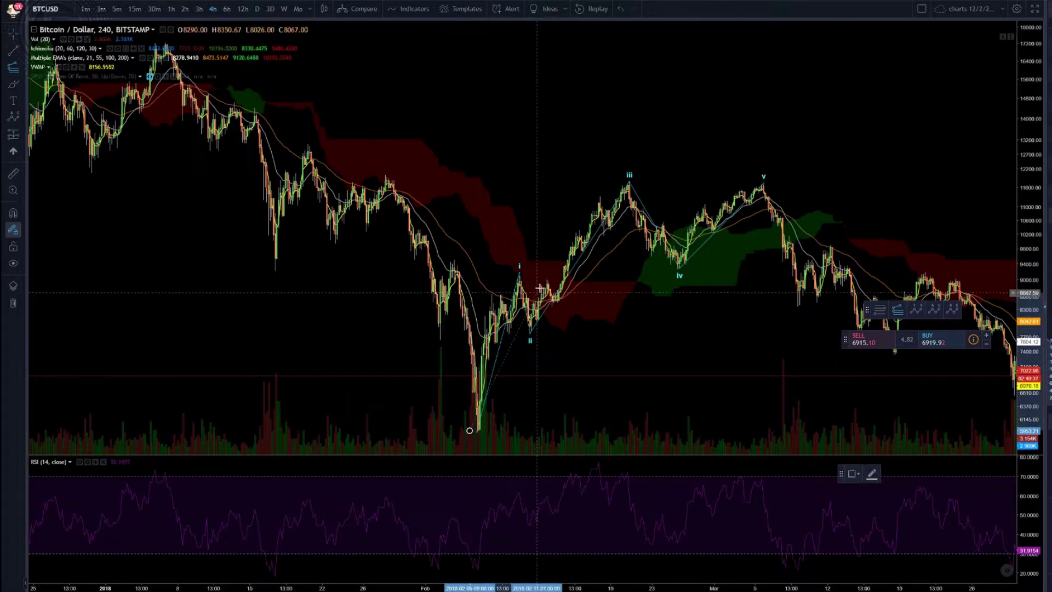
{"action": "left_click", "coordinate": [516, 272]}
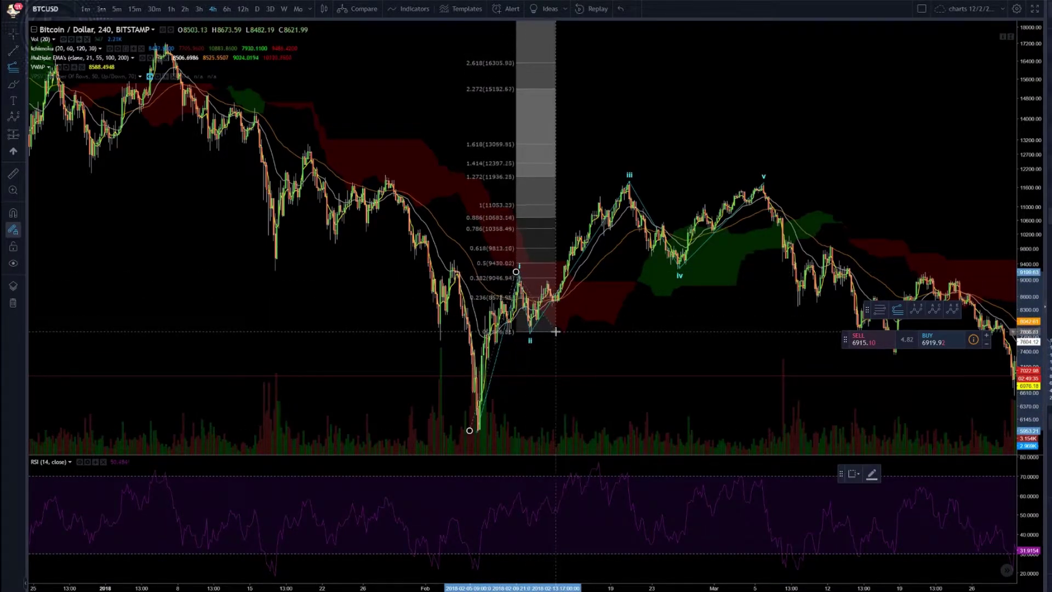
{"action": "left_click", "coordinate": [555, 331]}
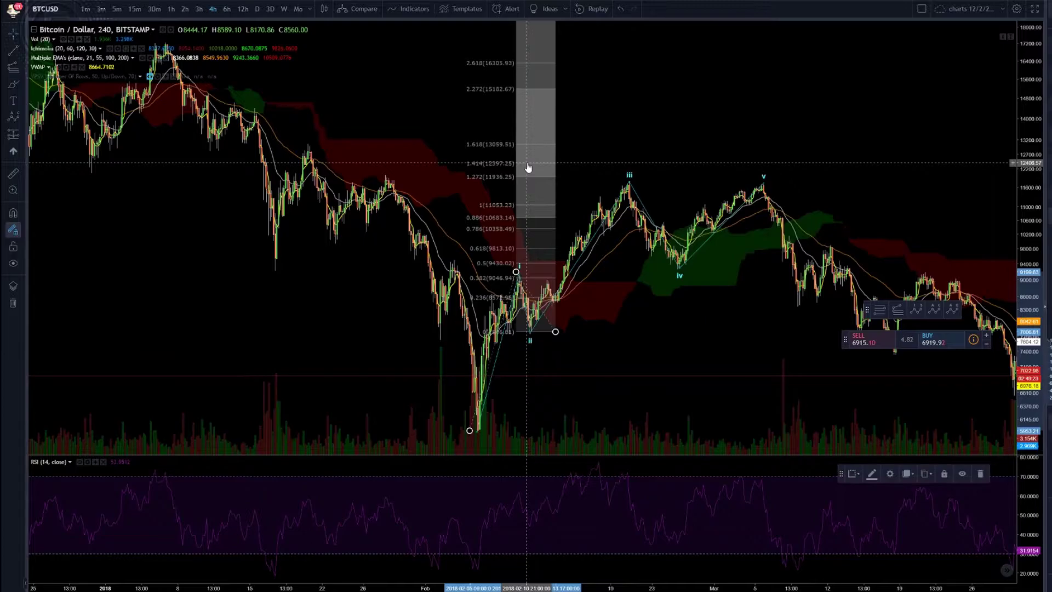
{"action": "key", "text": "Delete"}
Step: Delete the five-wave Elliott impulse drawing that runs from the early-February low to the wave v high
{"action": "left_click_drag", "start_coordinate": [540, 172], "coordinate": [529, 153]}
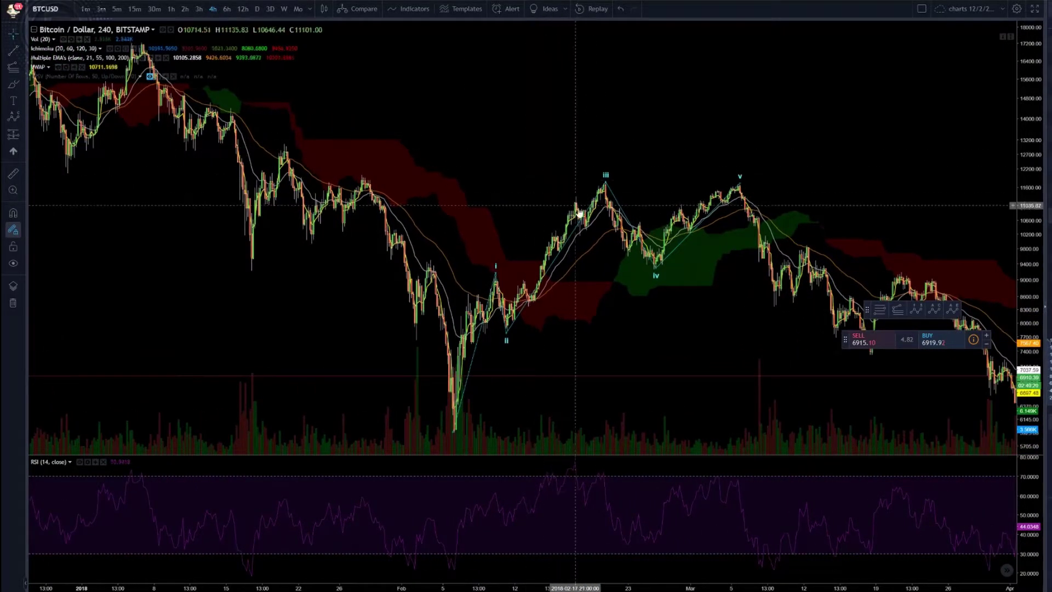
{"action": "left_click", "coordinate": [603, 184]}
{"action": "key", "text": "Delete"}
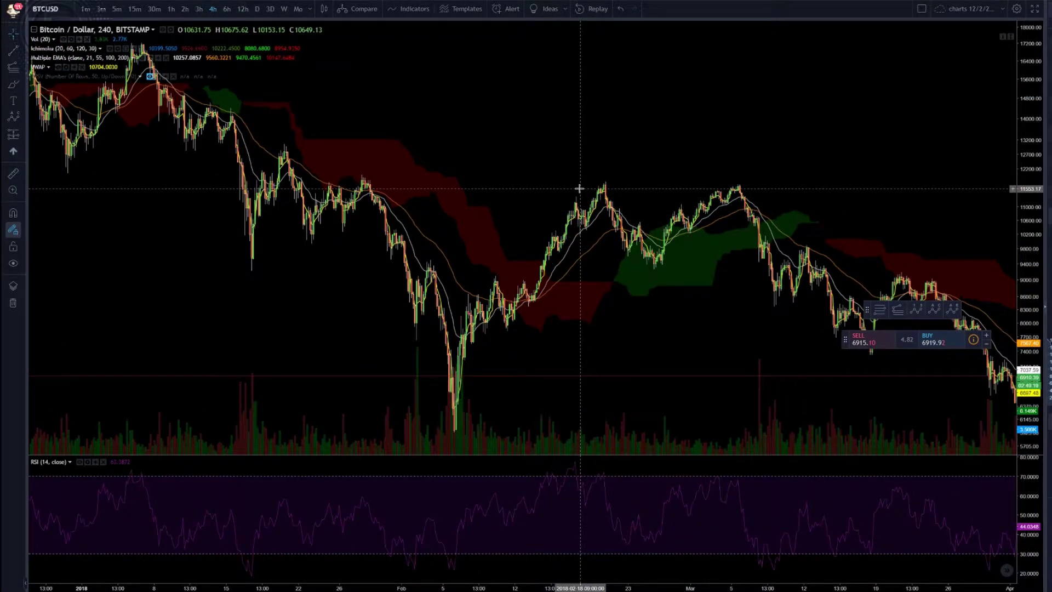
{"action": "left_click_drag", "start_coordinate": [624, 171], "coordinate": [596, 172]}
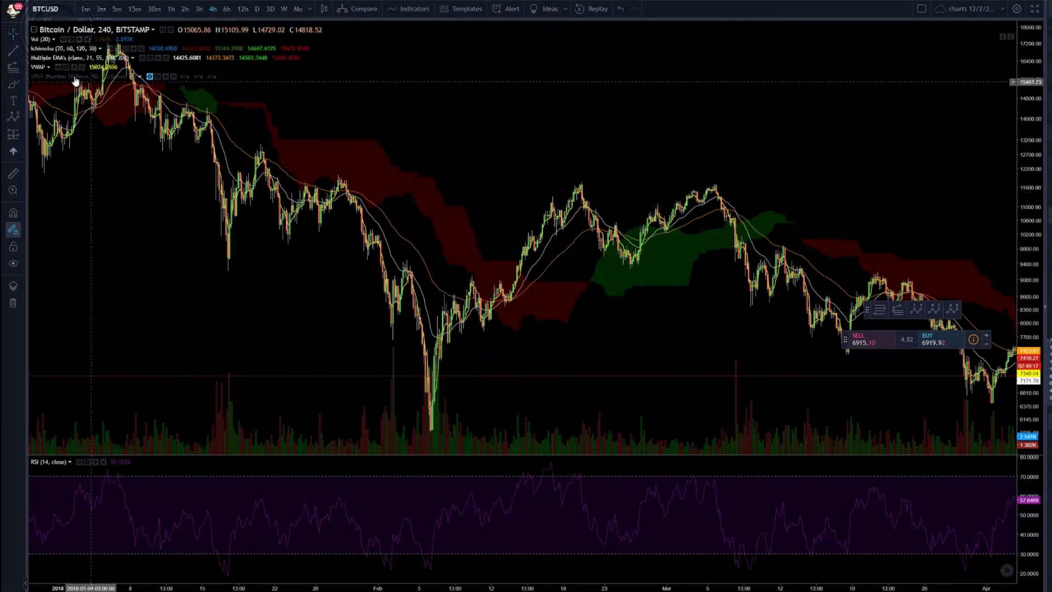
Step: Draw a Fibonacci retracement from the early-February low at 5922.98 to the first rally high at 9083.29, and delete it
{"action": "left_click", "coordinate": [876, 309]}
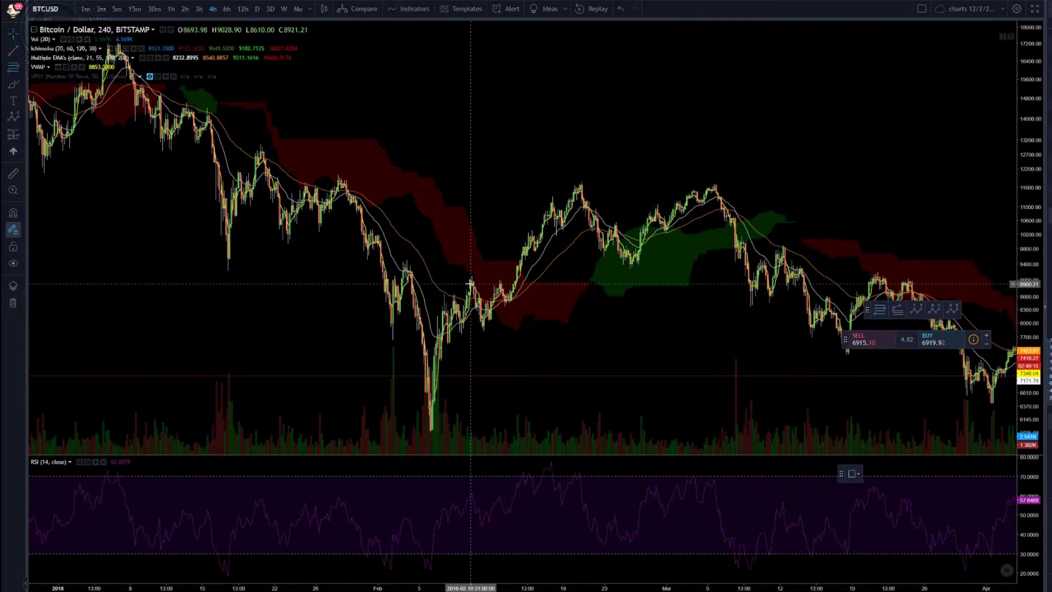
{"action": "left_click", "coordinate": [425, 432]}
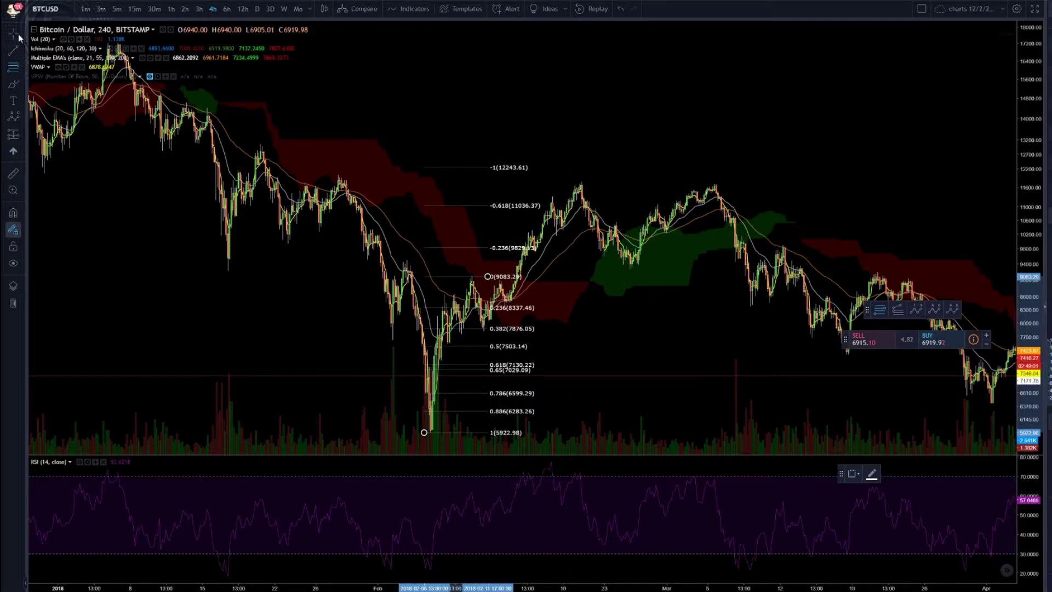
{"action": "left_click", "coordinate": [636, 148]}
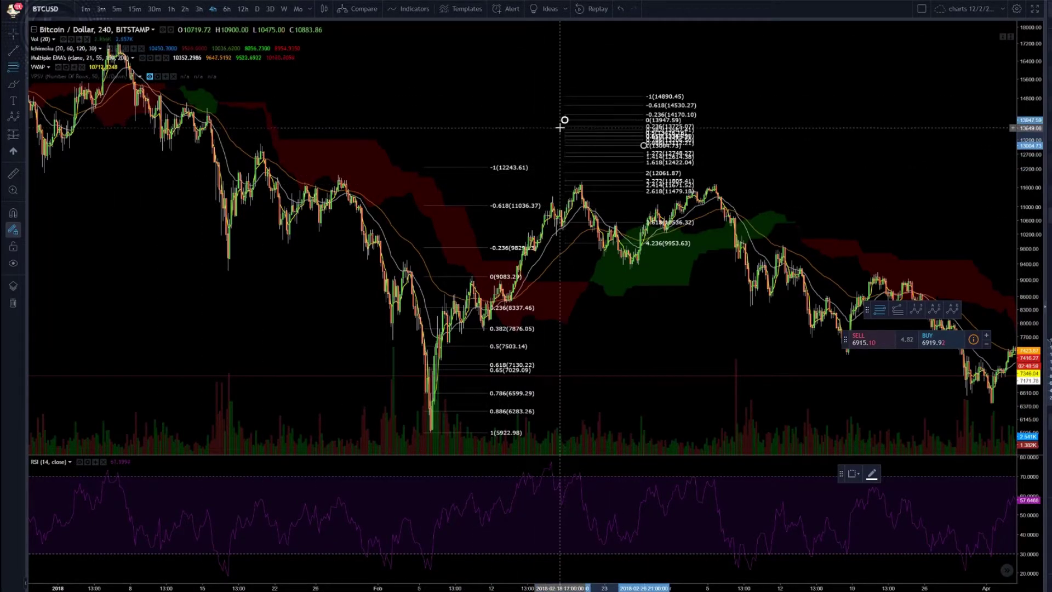
{"action": "key", "text": "Escape"}
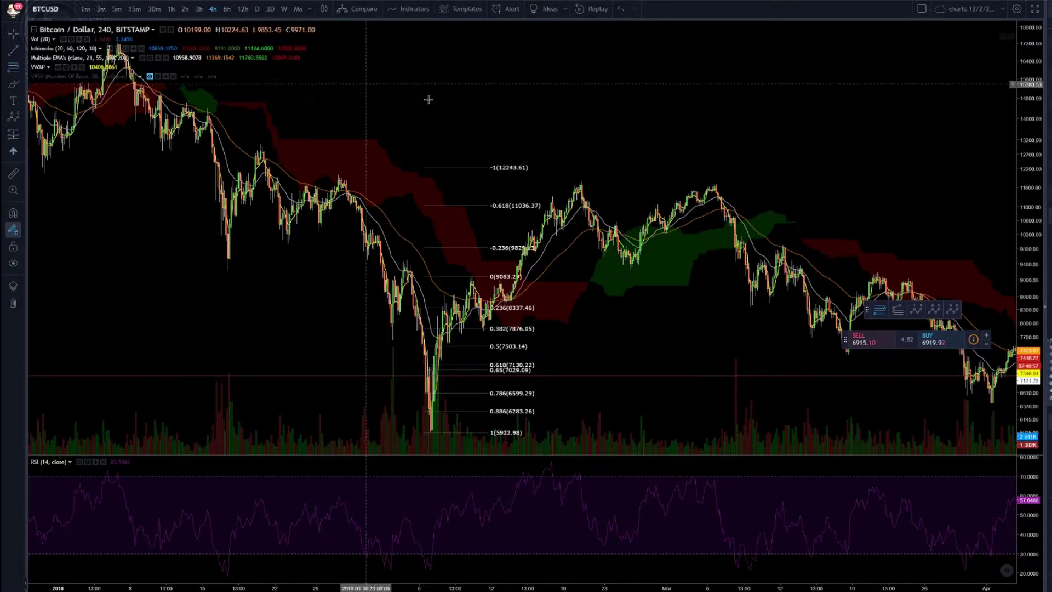
{"action": "left_click_drag", "start_coordinate": [762, 115], "coordinate": [803, 118]}
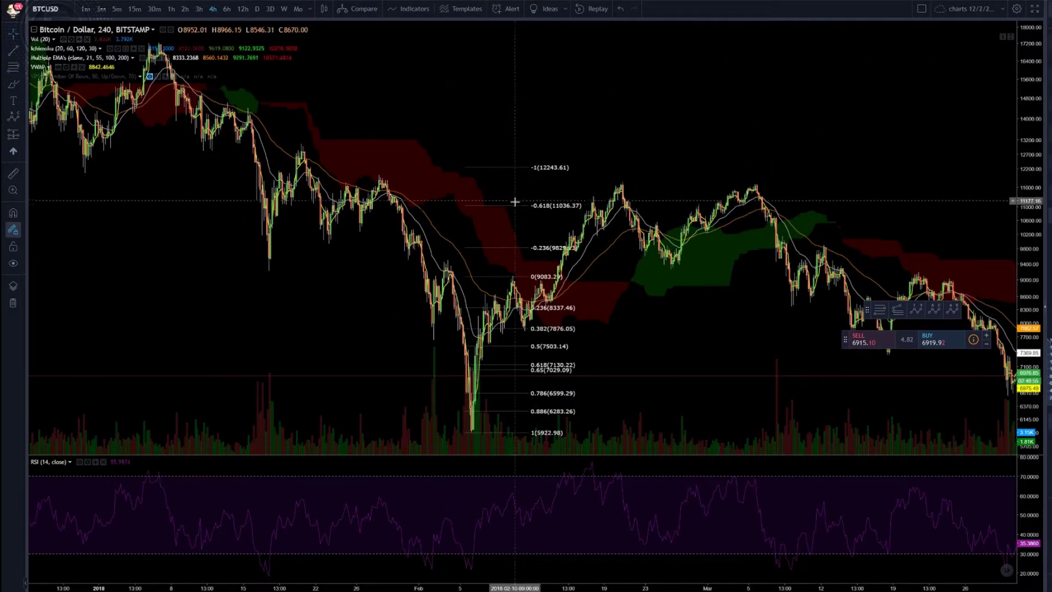
{"action": "left_click_drag", "start_coordinate": [678, 162], "coordinate": [587, 167]}
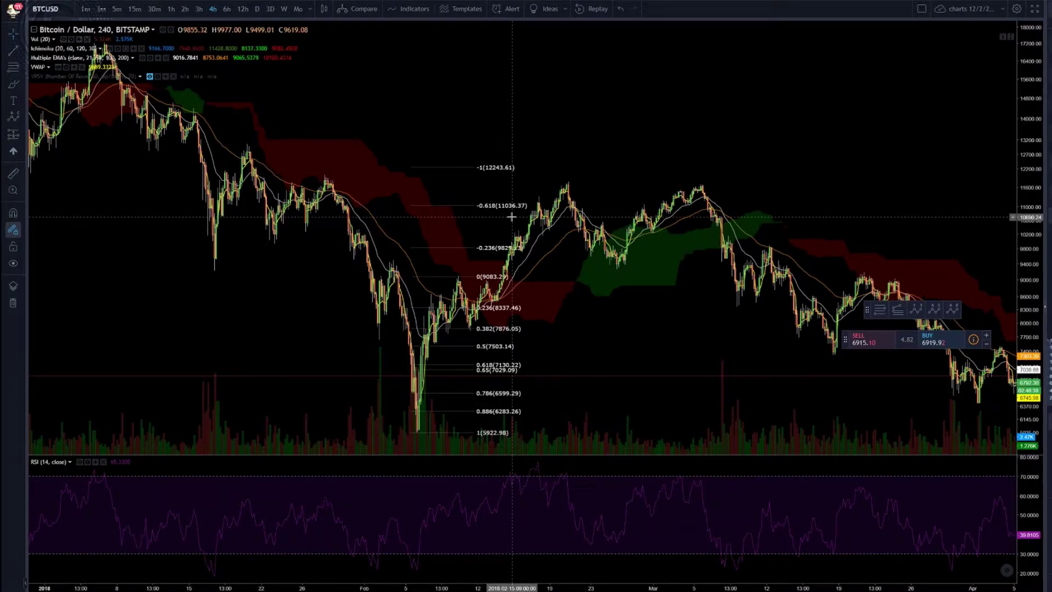
{"action": "left_click", "coordinate": [462, 251]}
{"action": "key", "text": "Delete"}
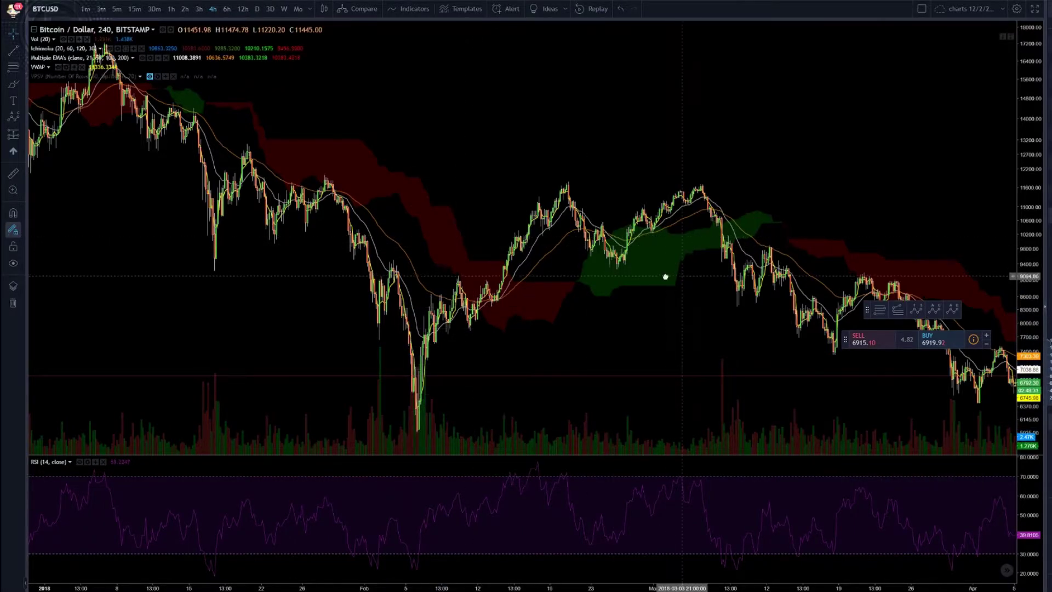
Step: Draw a rectangle around the April consolidation, from March 29 to April 30 between about 7,460 and 6,540
{"action": "left_click_drag", "start_coordinate": [667, 275], "coordinate": [537, 286]}
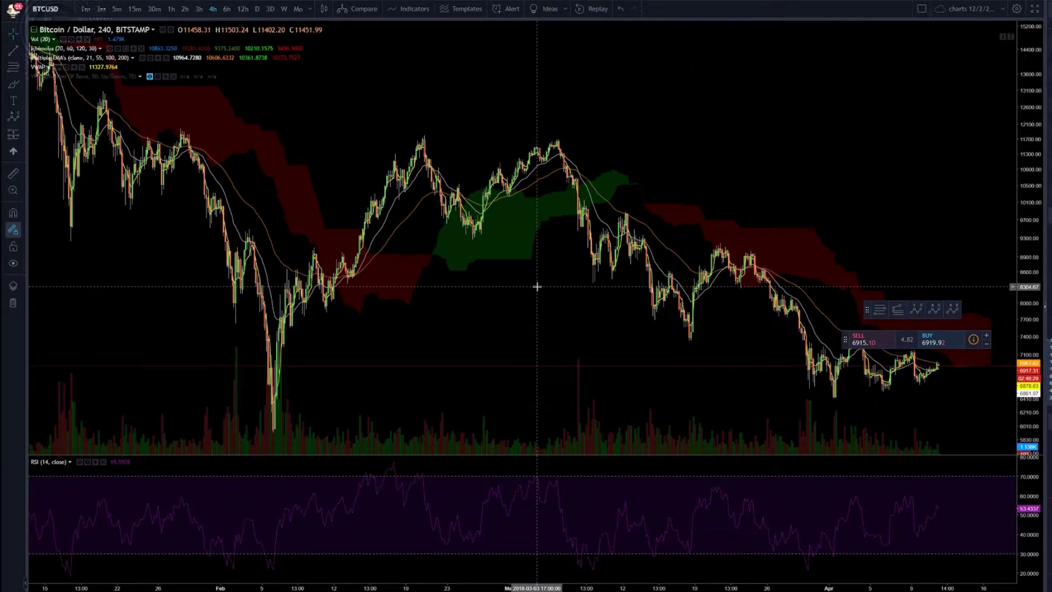
{"action": "left_click_drag", "start_coordinate": [850, 160], "coordinate": [540, 175]}
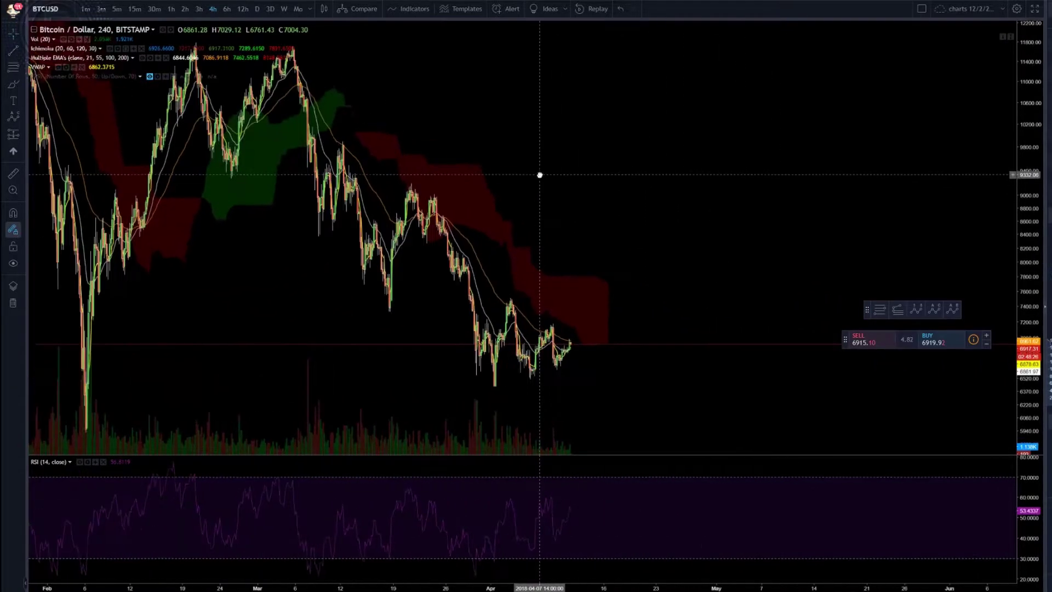
{"action": "scroll", "coordinate": [537, 169], "scroll_direction": "down", "scroll_amount": 2}
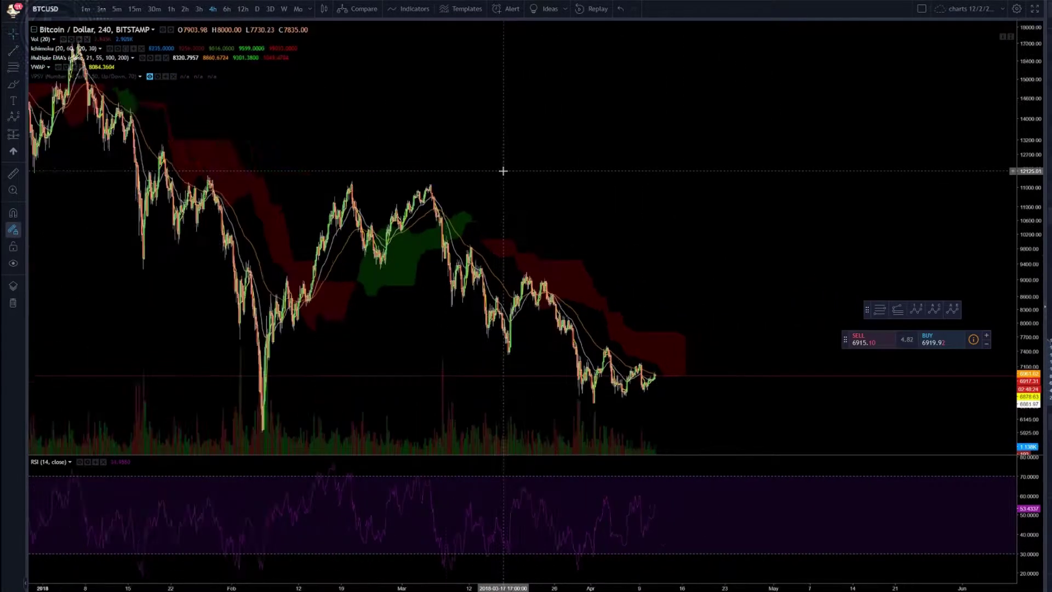
{"action": "scroll", "coordinate": [503, 171], "scroll_direction": "up", "scroll_amount": 1}
{"action": "left_click", "coordinate": [22, 87]}
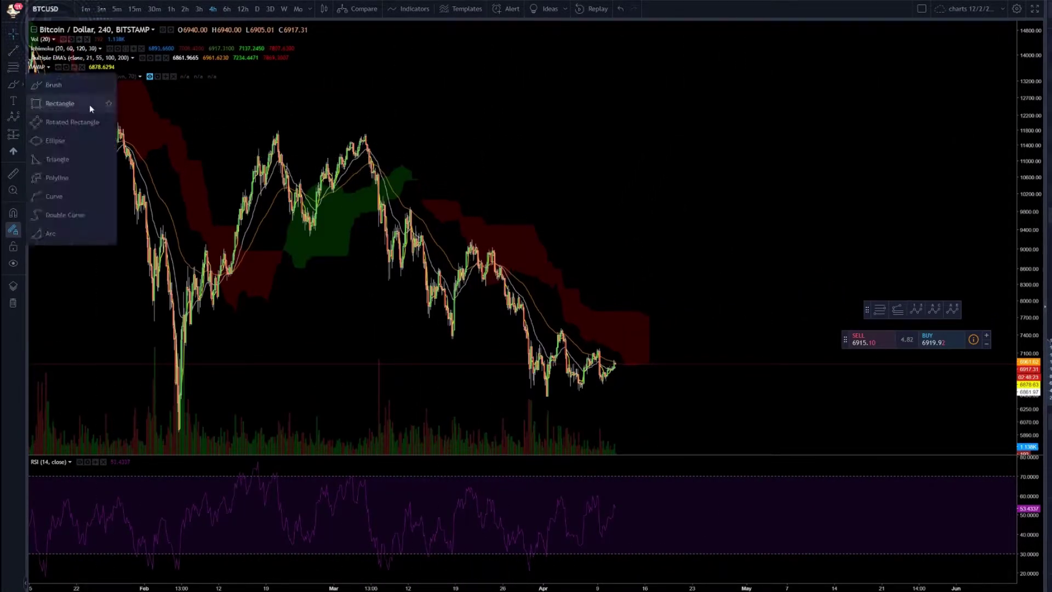
{"action": "left_click", "coordinate": [90, 104]}
{"action": "mouse_move", "coordinate": [526, 331]}
{"action": "left_mouse_down"}
{"action": "mouse_move", "coordinate": [716, 397]}
{"action": "mouse_move", "coordinate": [742, 388]}
{"action": "left_mouse_up"}
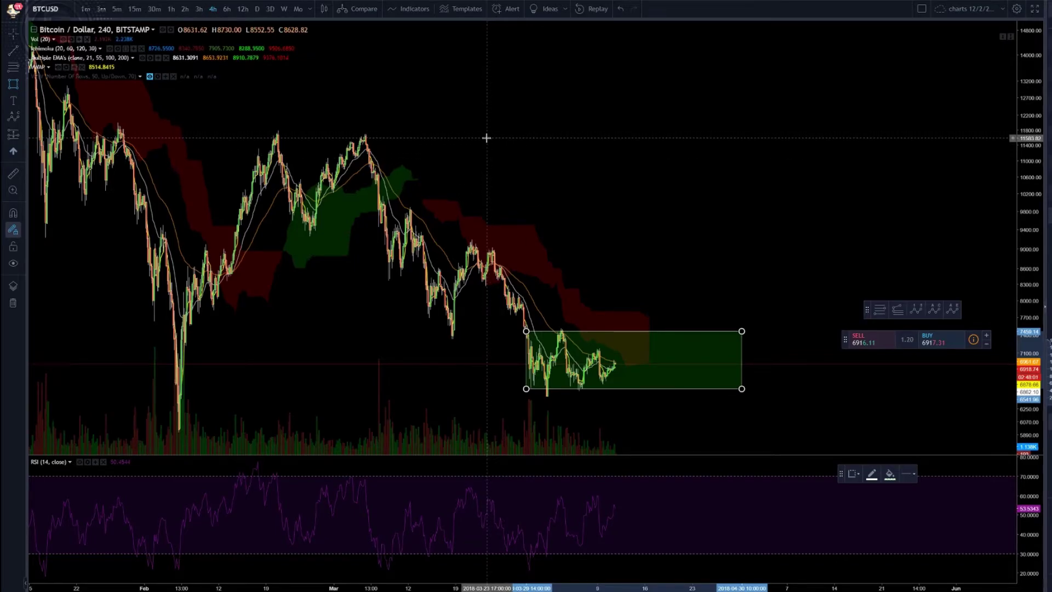
Step: Draw a second rectangle above the price between about 11,600 and 11,000, from late March to mid-May, and delete it
{"action": "left_click_drag", "start_coordinate": [489, 139], "coordinate": [851, 163]}
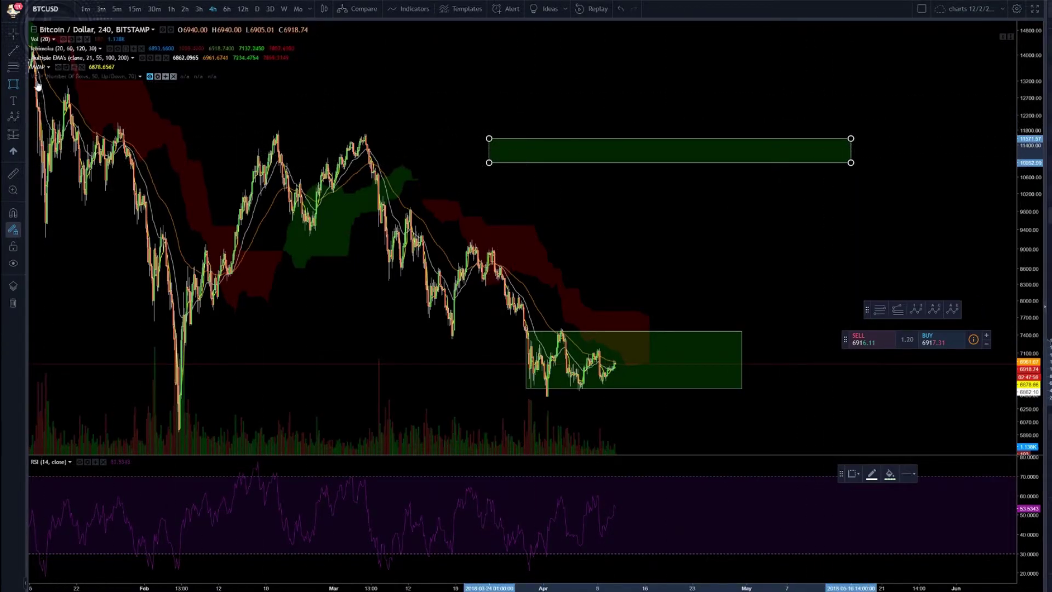
{"action": "left_click", "coordinate": [542, 175]}
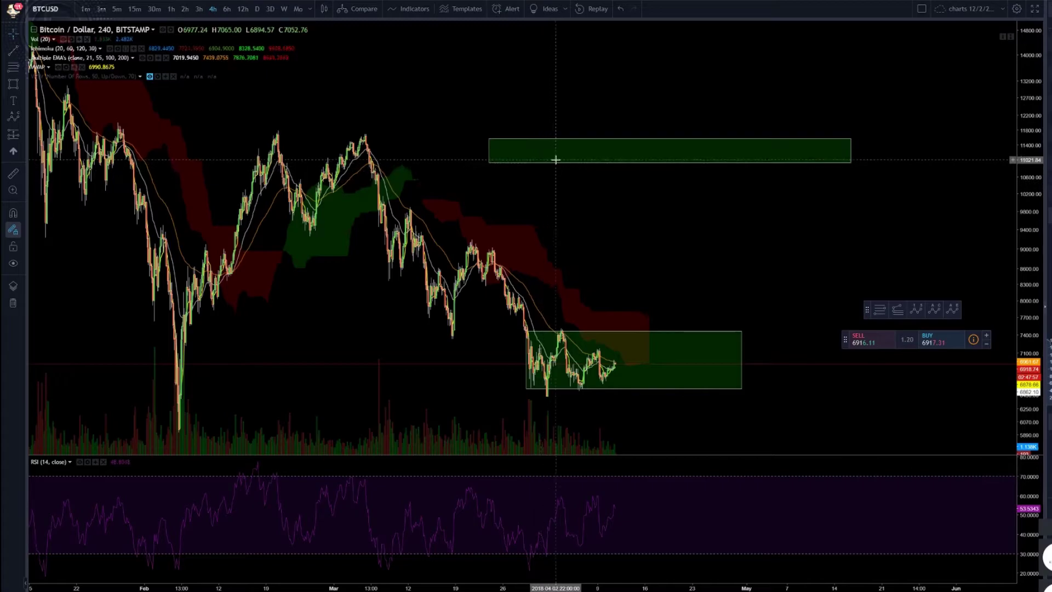
{"action": "key", "text": "Delete"}
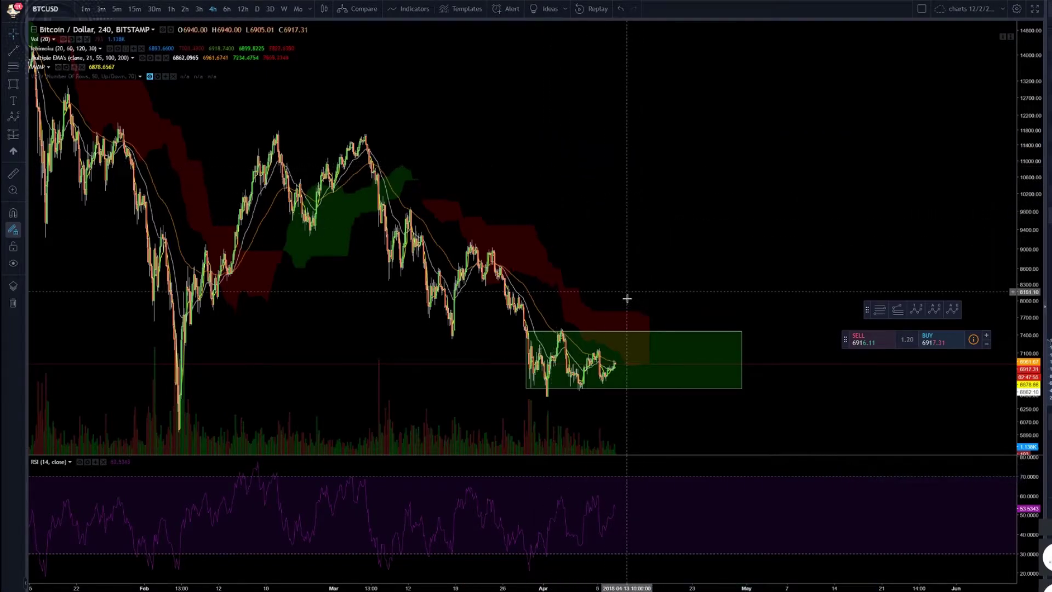
Step: Delete the rectangle around the April consolidation
{"action": "left_click", "coordinate": [640, 332]}
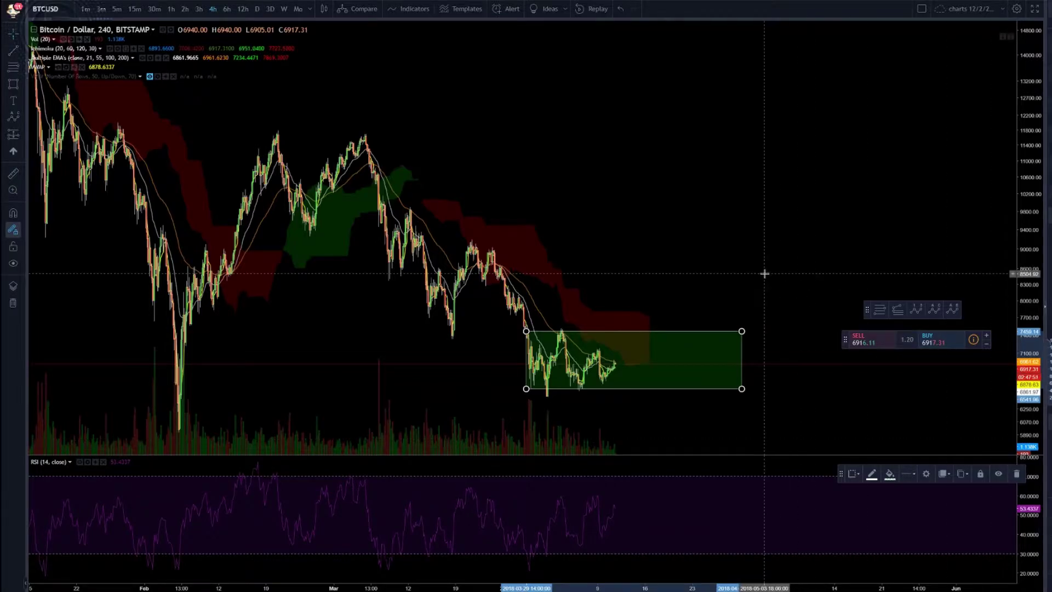
{"action": "key", "text": "Delete"}
{"action": "left_click_drag", "start_coordinate": [683, 281], "coordinate": [796, 259]}
{"action": "scroll", "coordinate": [797, 260], "scroll_direction": "down", "scroll_amount": 4}
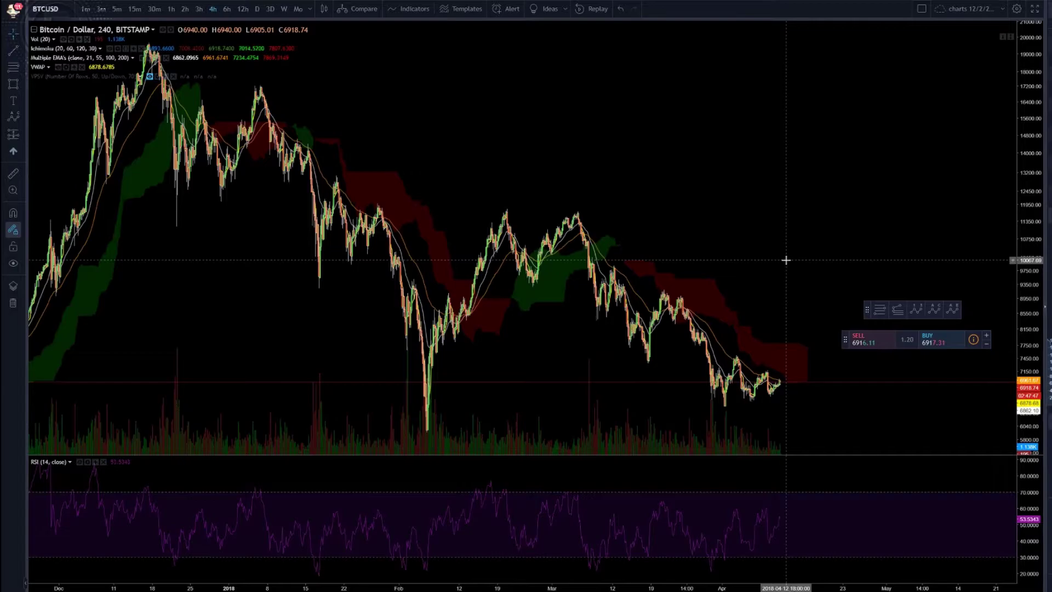
{"action": "scroll", "coordinate": [785, 261], "scroll_direction": "up", "scroll_amount": 3}
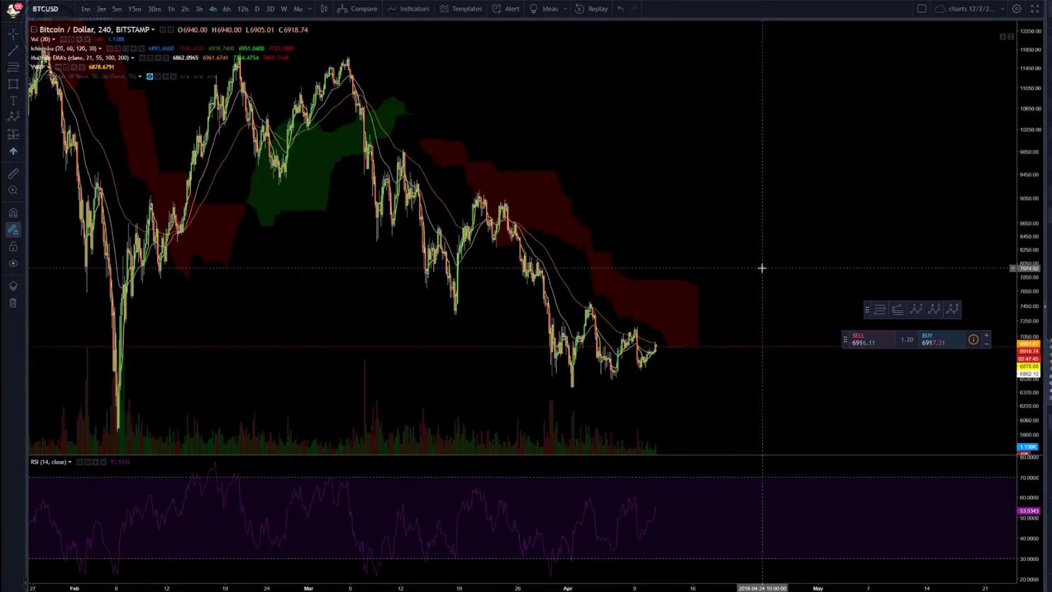
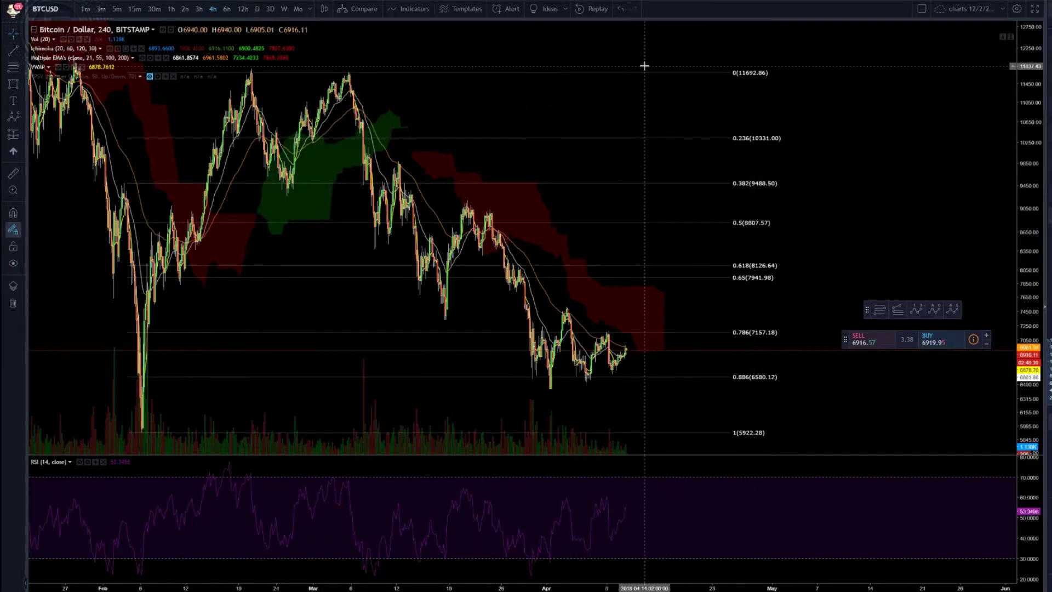
{"action": "left_click", "coordinate": [11, 69]}
{"action": "left_click", "coordinate": [340, 73]}
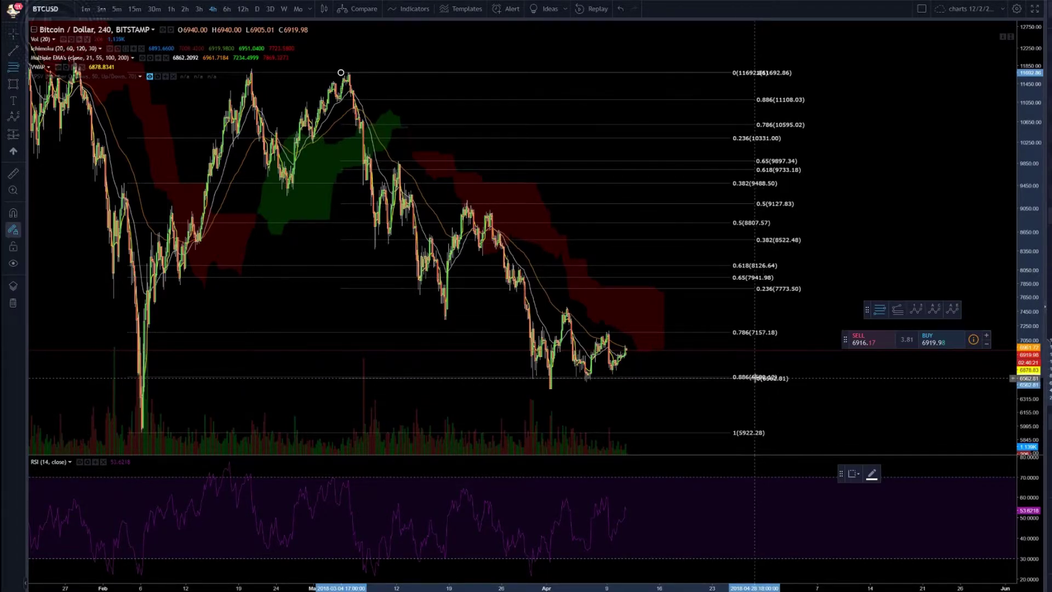
{"action": "key", "text": "Escape"}
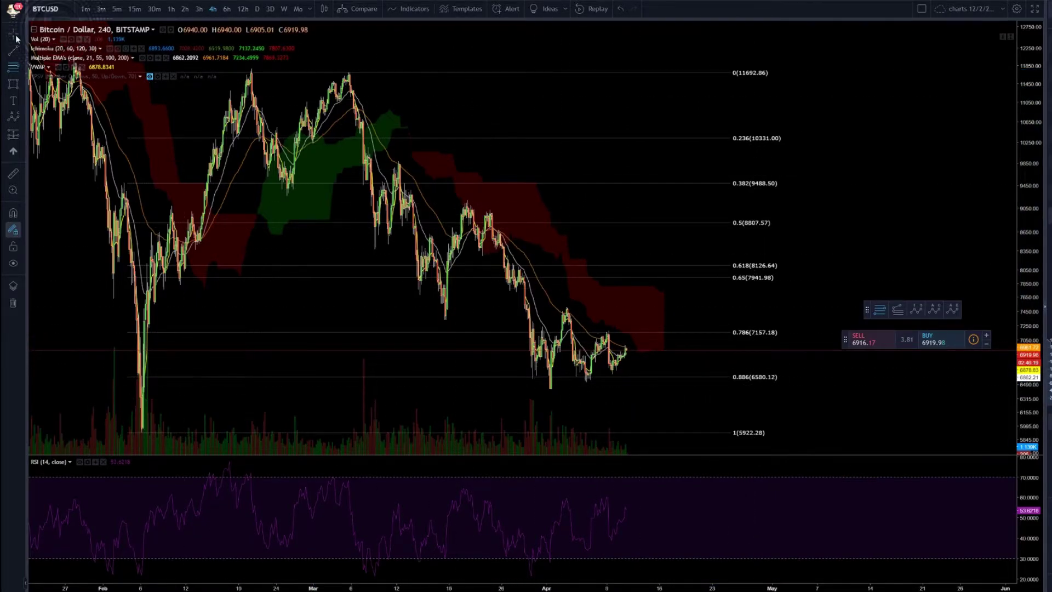
Step: Delete the Fibonacci retracement spanning 5922.28 to 11692.86
{"action": "left_click", "coordinate": [710, 184]}
{"action": "key", "text": "Delete"}
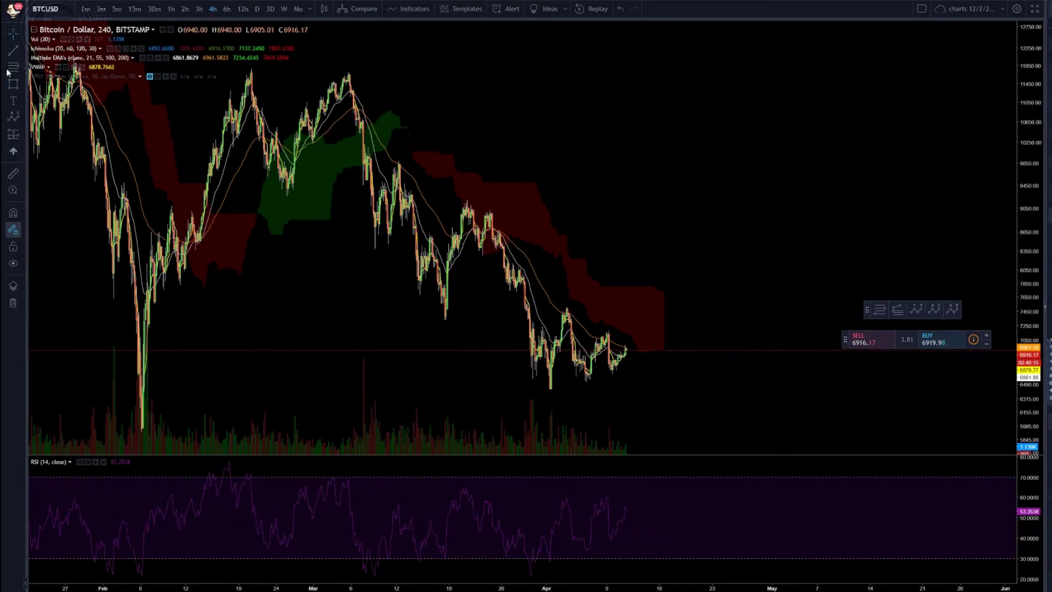
Step: Draw a Fibonacci retracement from the early-March high at 11703.12 down to the April 1 low level at 6437.29, and delete it
{"action": "left_click", "coordinate": [336, 72]}
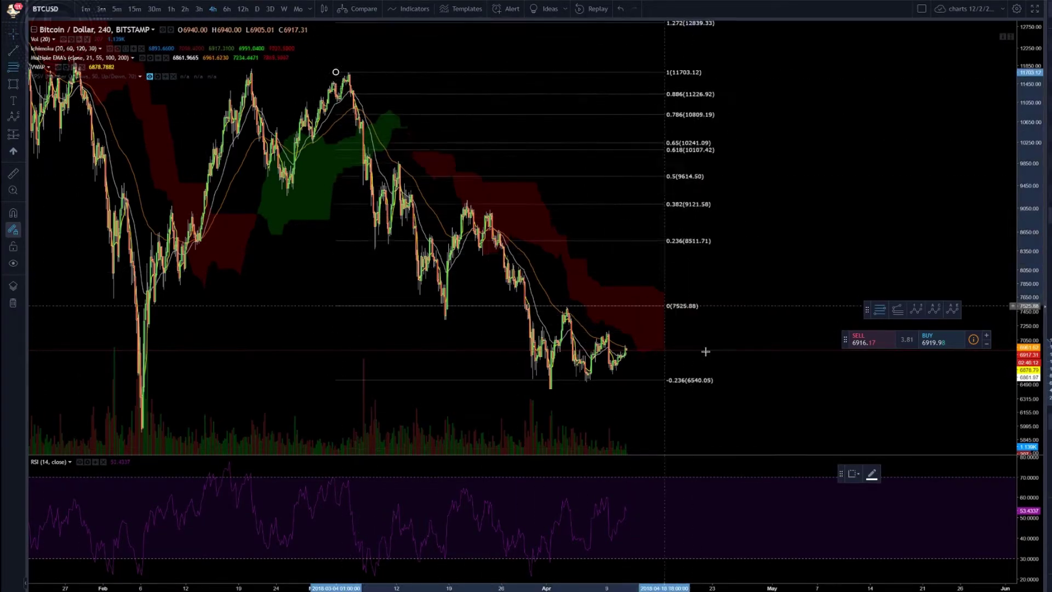
{"action": "left_click", "coordinate": [745, 388]}
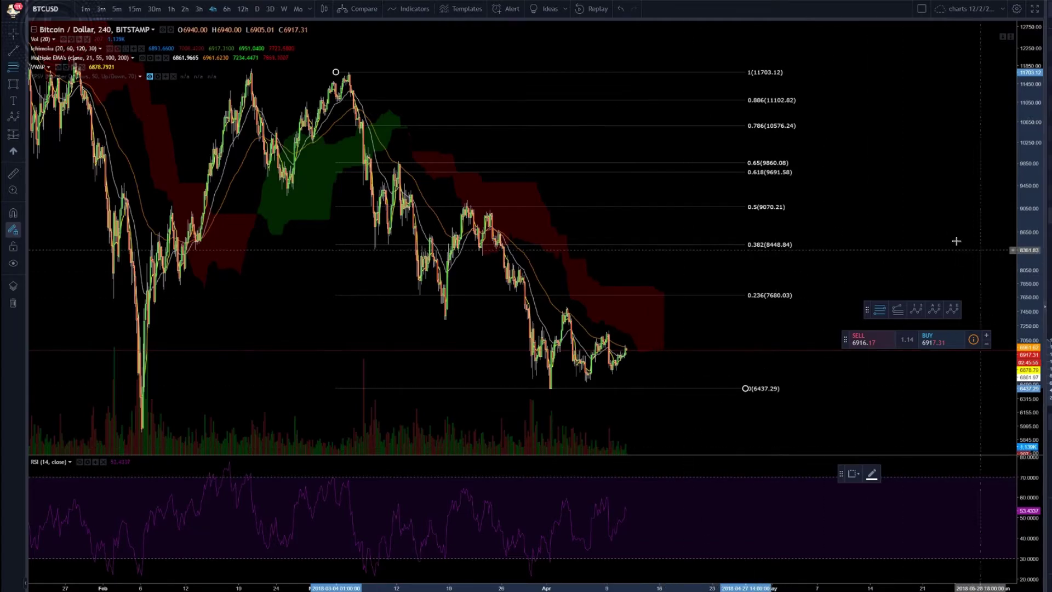
{"action": "key", "text": "Delete"}
Step: Turn on magnet mode and draw horizontal rays from the February 20 high at 11780 and the April 3 high at 7470
{"action": "left_click_drag", "start_coordinate": [230, 61], "coordinate": [759, 181]}
{"action": "scroll", "coordinate": [760, 180], "scroll_direction": "up", "scroll_amount": 1}
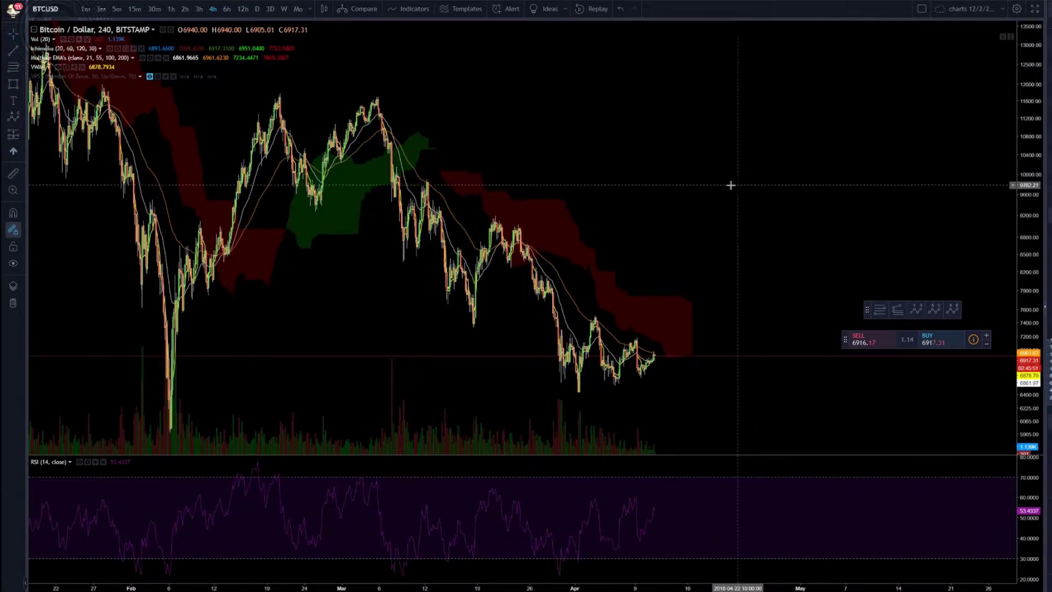
{"action": "scroll", "coordinate": [676, 170], "scroll_direction": "up", "scroll_amount": 2}
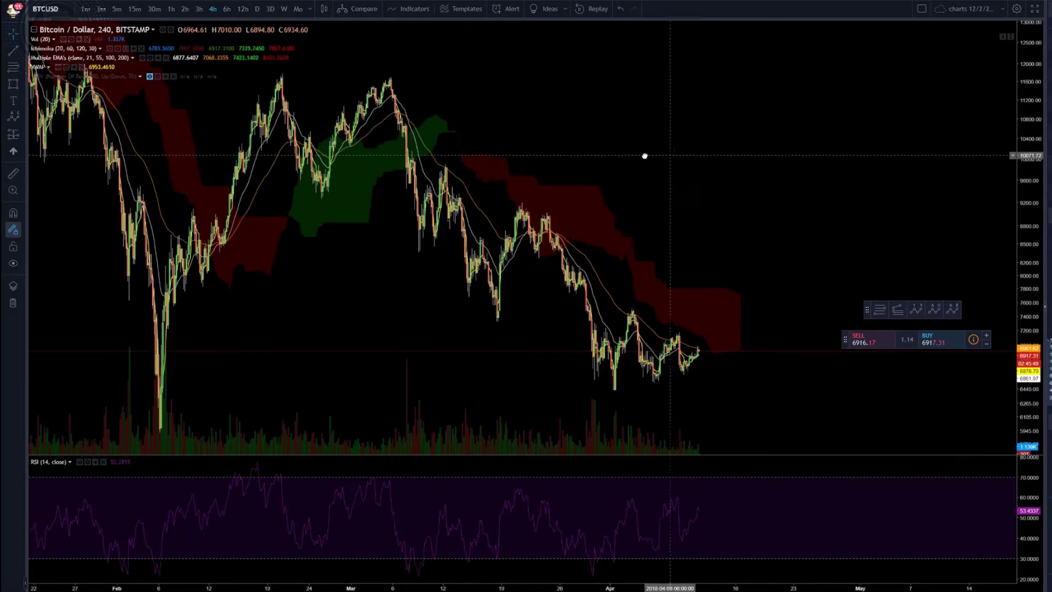
{"action": "left_click_drag", "start_coordinate": [655, 155], "coordinate": [641, 148]}
{"action": "left_click_drag", "start_coordinate": [348, 110], "coordinate": [459, 156]}
{"action": "scroll", "coordinate": [459, 155], "scroll_direction": "down", "scroll_amount": 1}
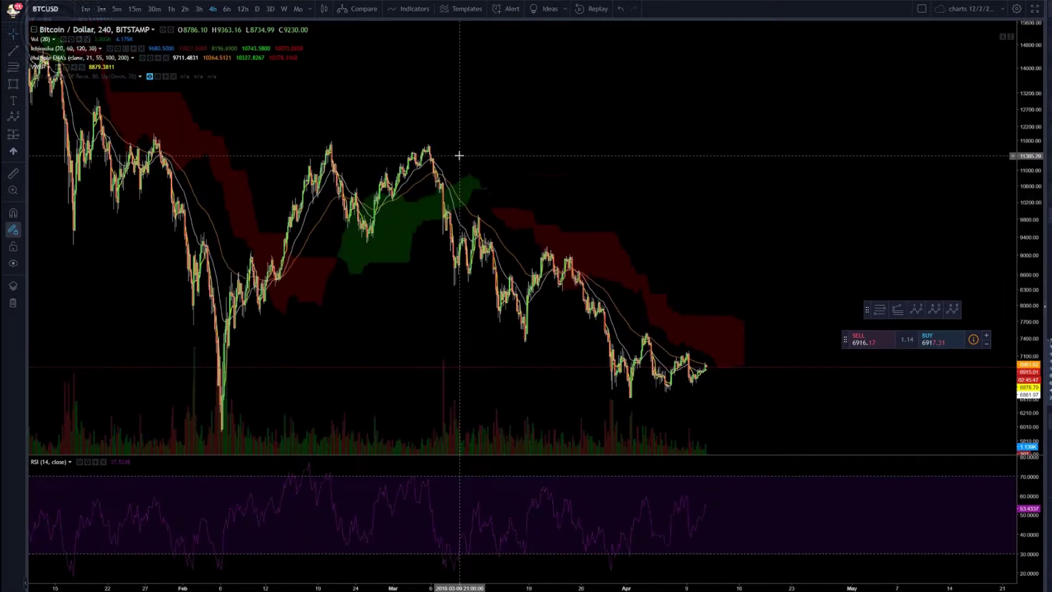
{"action": "left_click", "coordinate": [20, 51]}
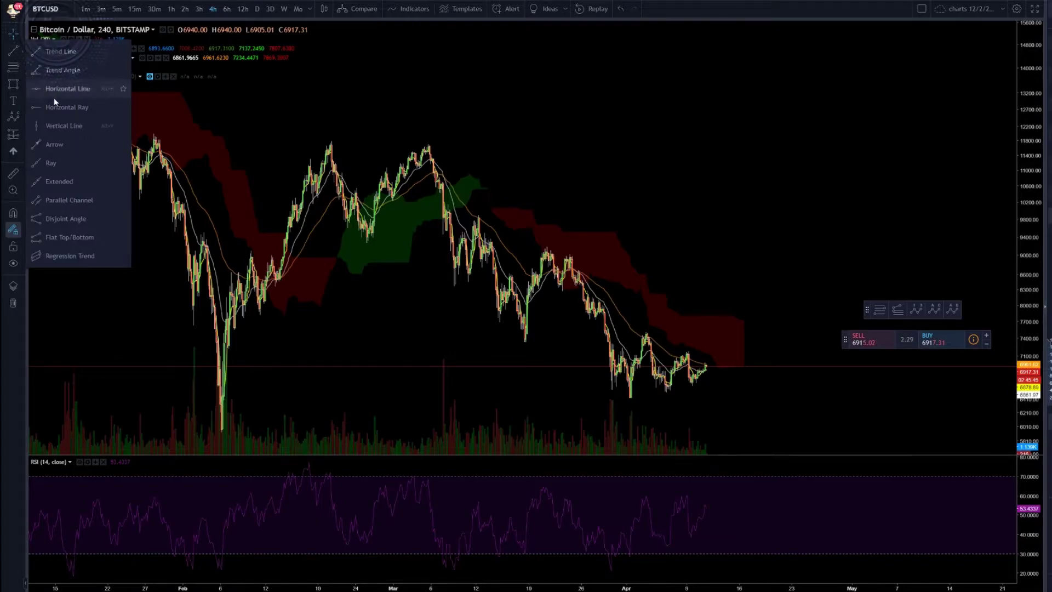
{"action": "left_click", "coordinate": [63, 107]}
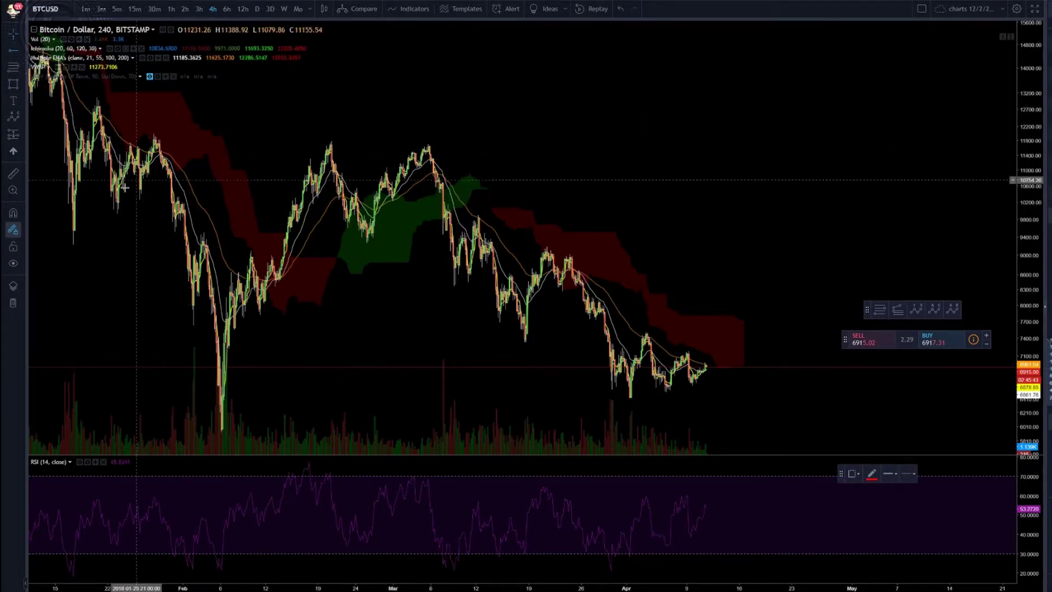
{"action": "left_click", "coordinate": [13, 212]}
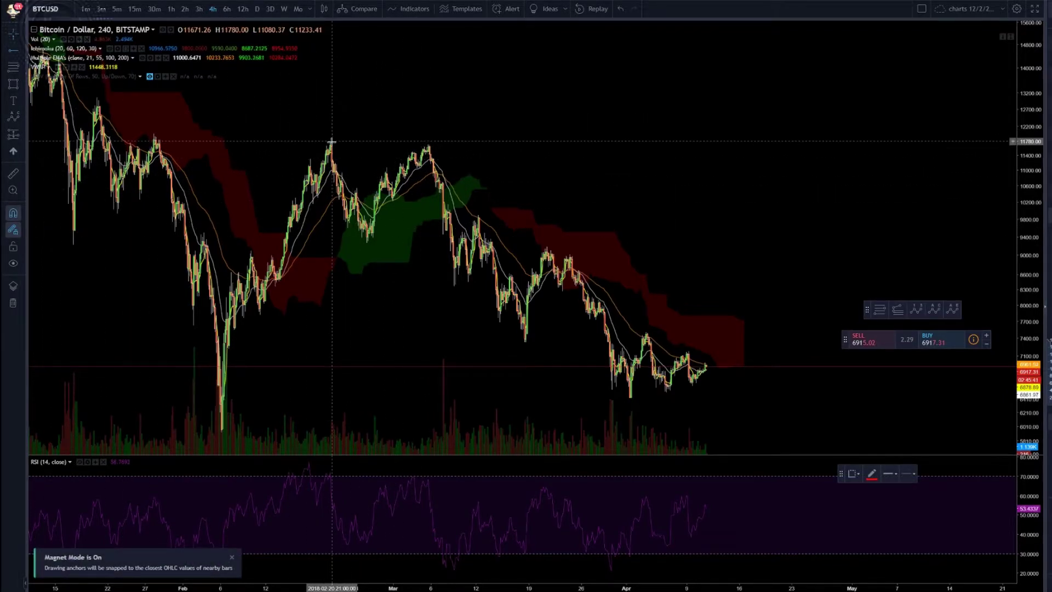
{"action": "left_click", "coordinate": [331, 141]}
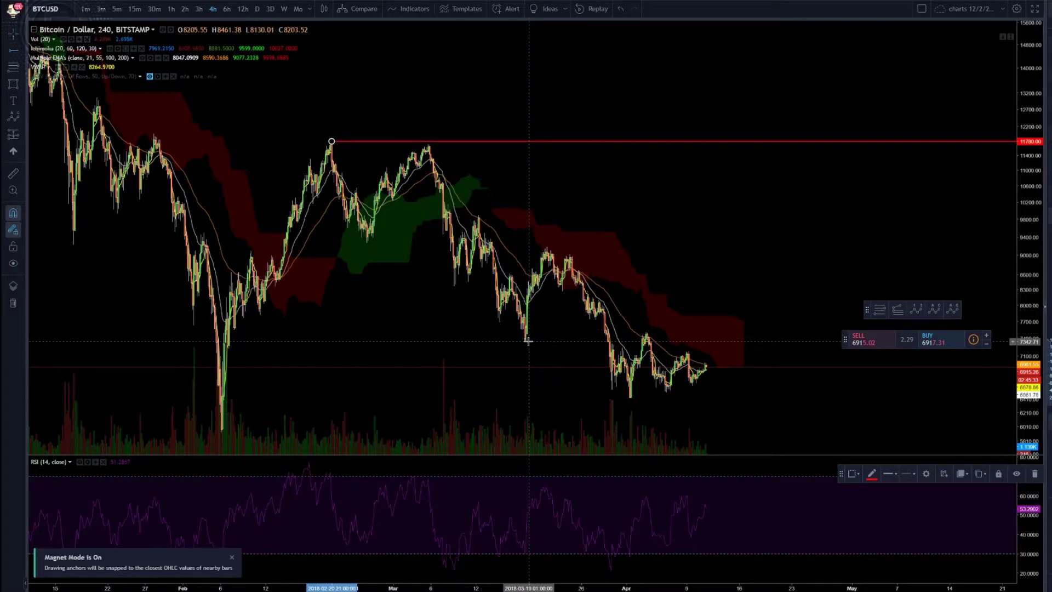
{"action": "left_click", "coordinate": [647, 334]}
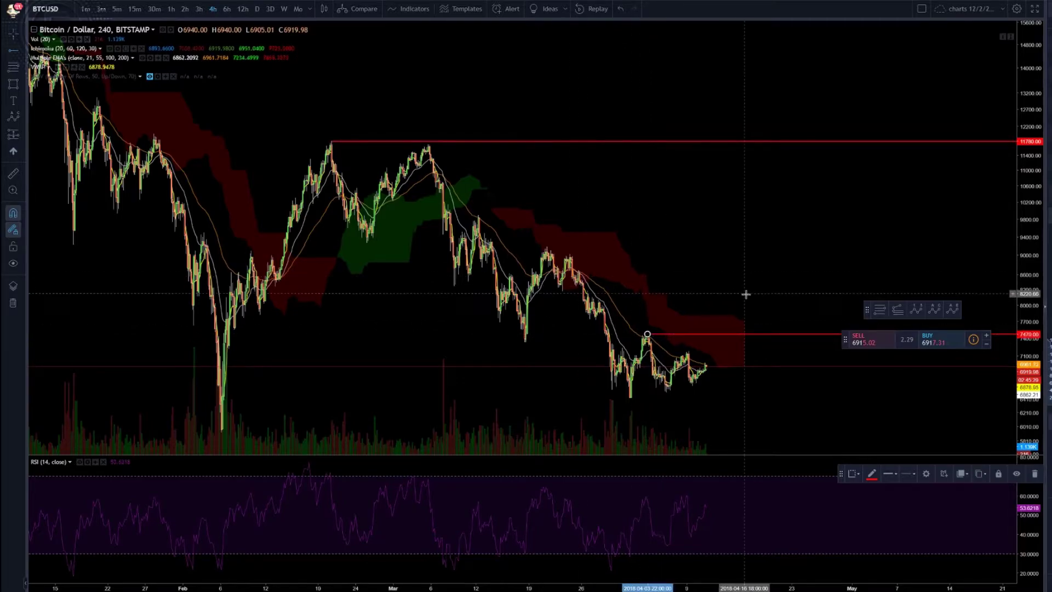
Step: Draw horizontal rays from the second April high at 7175.83 and from the two April lows at 6611.49 and 6519
{"action": "scroll", "coordinate": [723, 311], "scroll_direction": "up", "scroll_amount": 2}
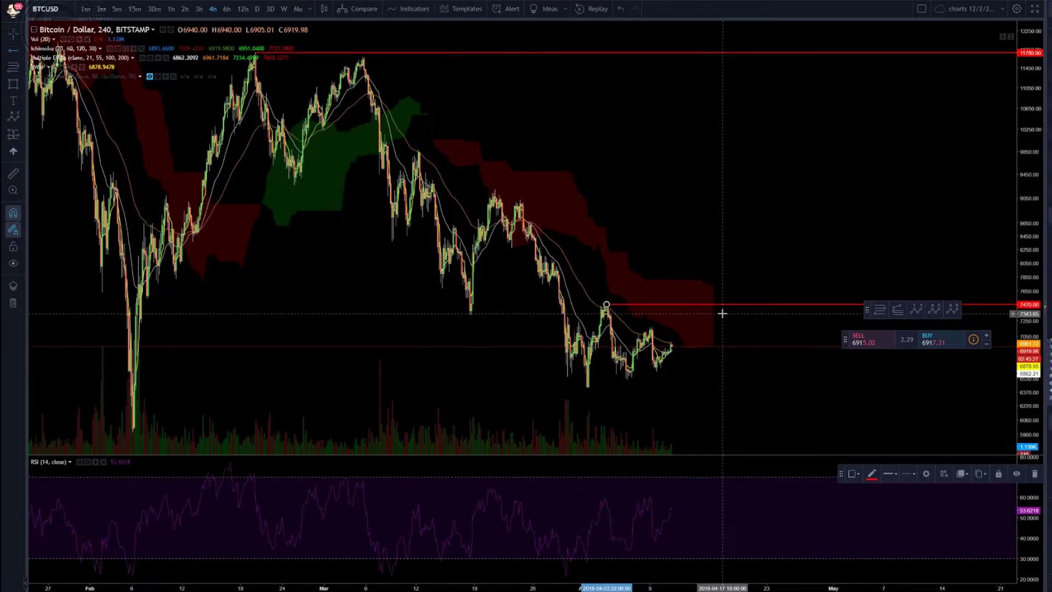
{"action": "scroll", "coordinate": [690, 318], "scroll_direction": "up", "scroll_amount": 4}
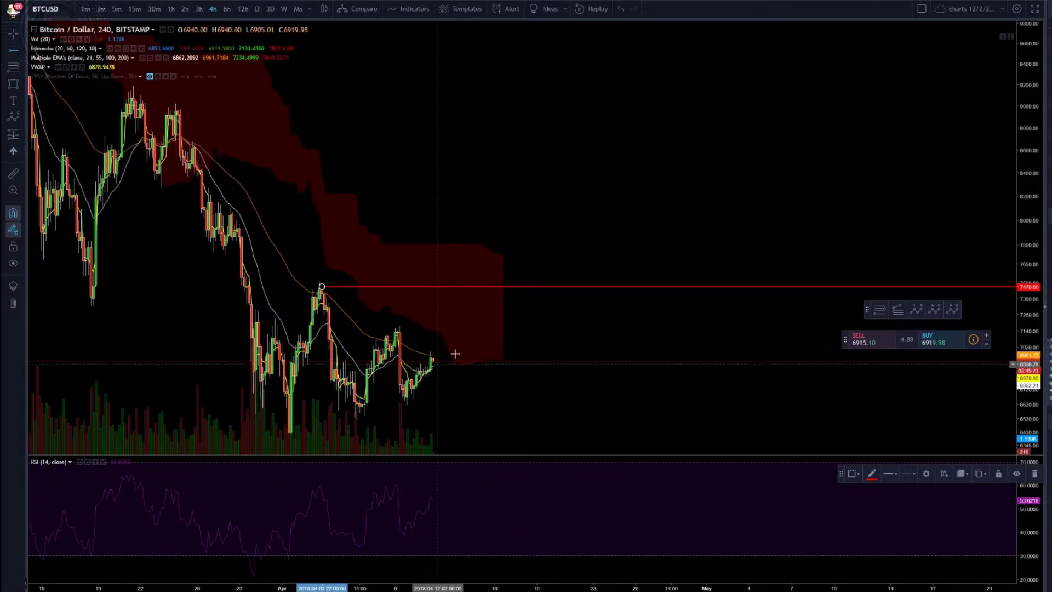
{"action": "scroll", "coordinate": [474, 362], "scroll_direction": "up", "scroll_amount": 2}
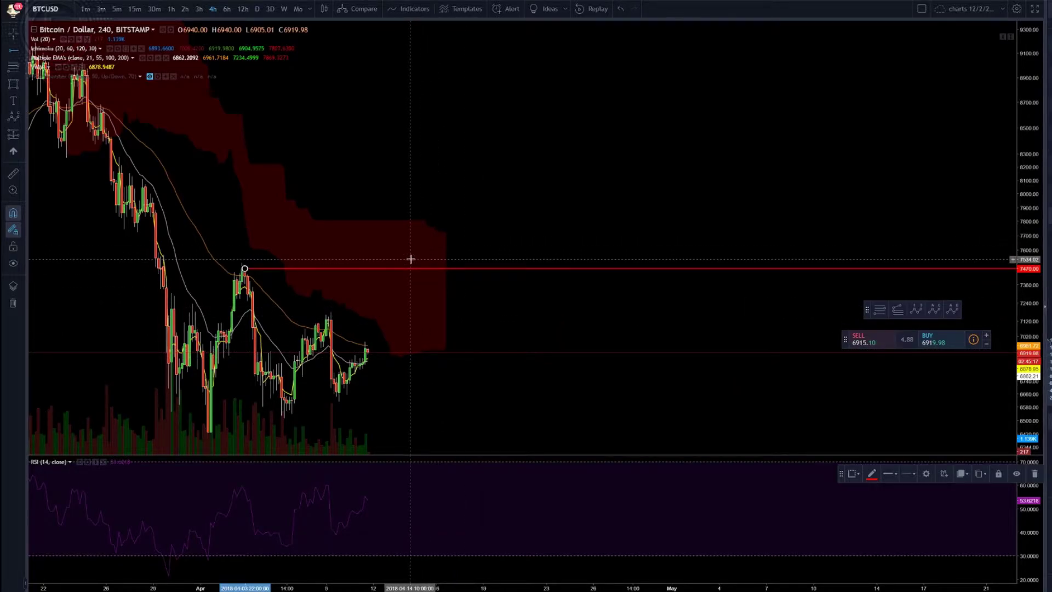
{"action": "left_click", "coordinate": [330, 312]}
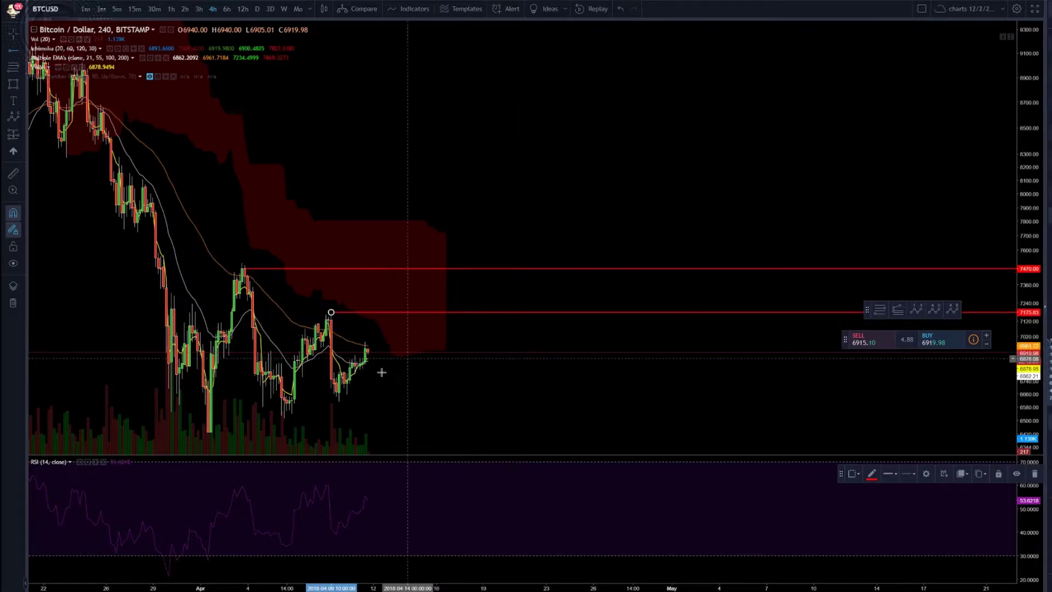
{"action": "left_click", "coordinate": [340, 401]}
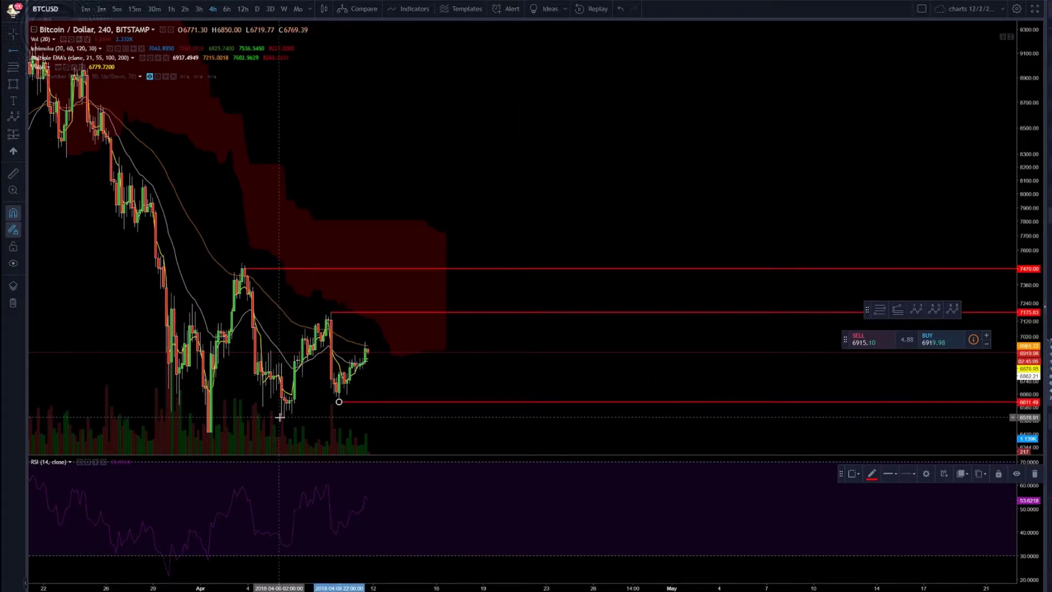
{"action": "left_click", "coordinate": [284, 419]}
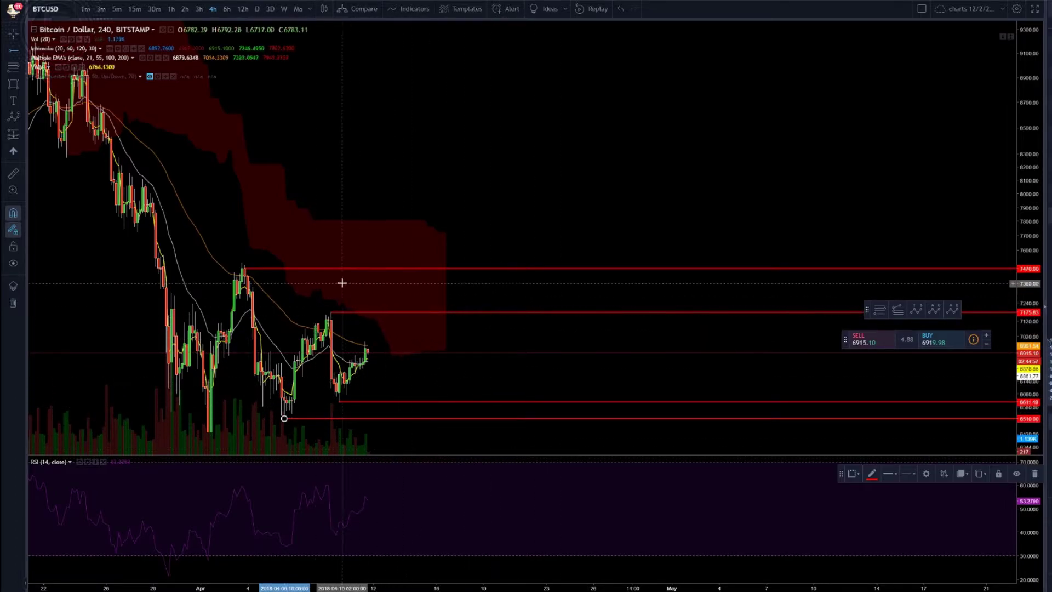
Step: Delete the two horizontal rays at the April lows, 6519 and 6611.49
{"action": "key", "text": "Delete"}
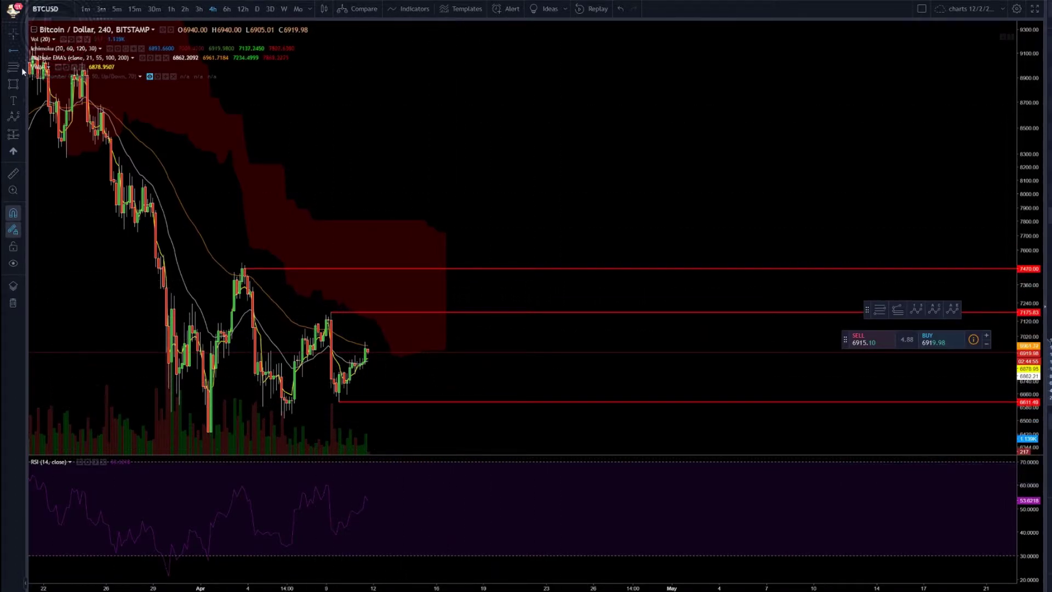
{"action": "left_click", "coordinate": [440, 401]}
{"action": "key", "text": "Delete"}
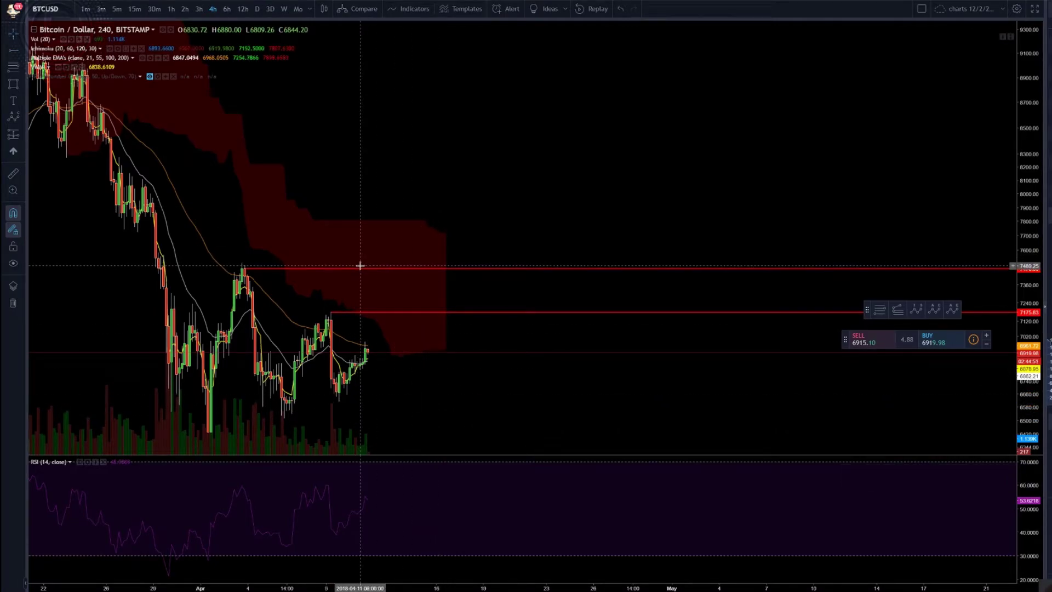
Step: Delete the remaining horizontal rays at 7470, 7175.83 and 11780
{"action": "key", "text": "Delete"}
{"action": "left_click_drag", "start_coordinate": [385, 241], "coordinate": [571, 234]}
{"action": "scroll", "coordinate": [515, 296], "scroll_direction": "down", "scroll_amount": 3}
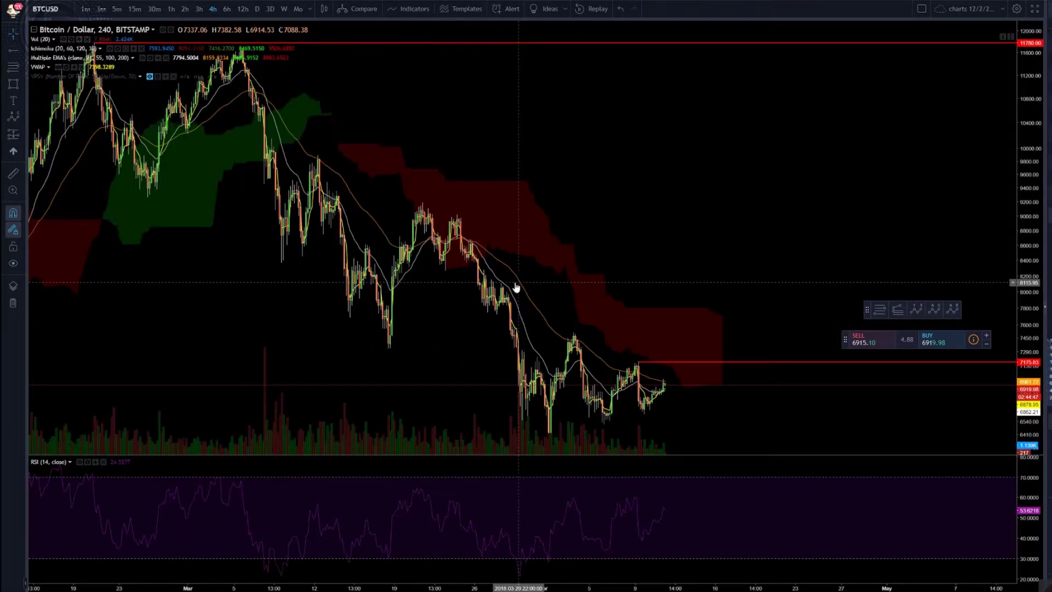
{"action": "left_click", "coordinate": [681, 358]}
{"action": "key", "text": "Delete"}
{"action": "left_click_drag", "start_coordinate": [360, 47], "coordinate": [444, 45]}
{"action": "key", "text": "Delete"}
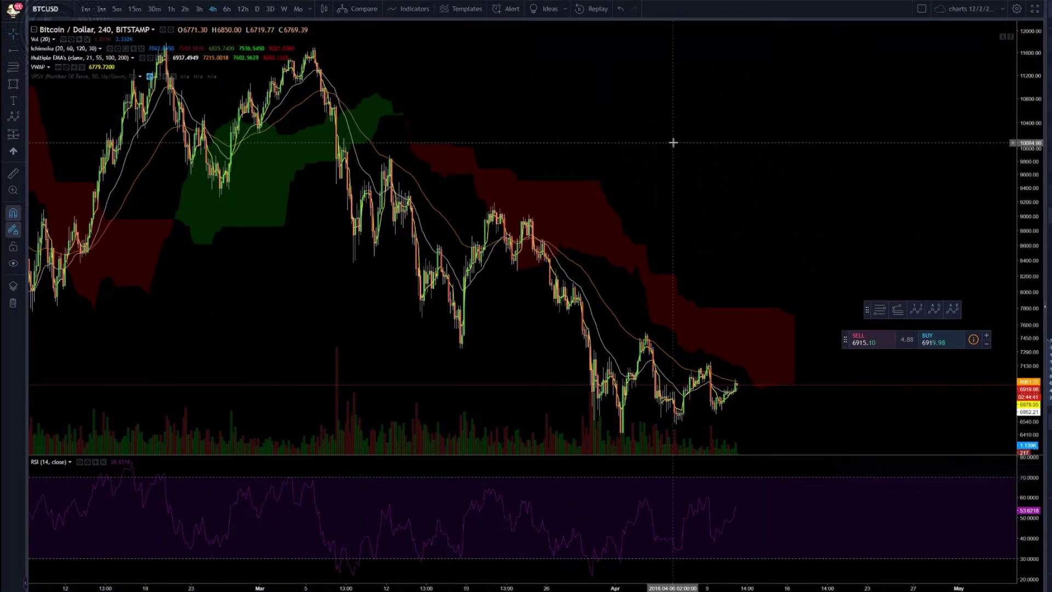
Step: Hide the VWAP and Multiple EMAs indicators on the chart
{"action": "scroll", "coordinate": [481, 134], "scroll_direction": "up", "scroll_amount": 3}
{"action": "scroll", "coordinate": [702, 185], "scroll_direction": "down", "scroll_amount": 5}
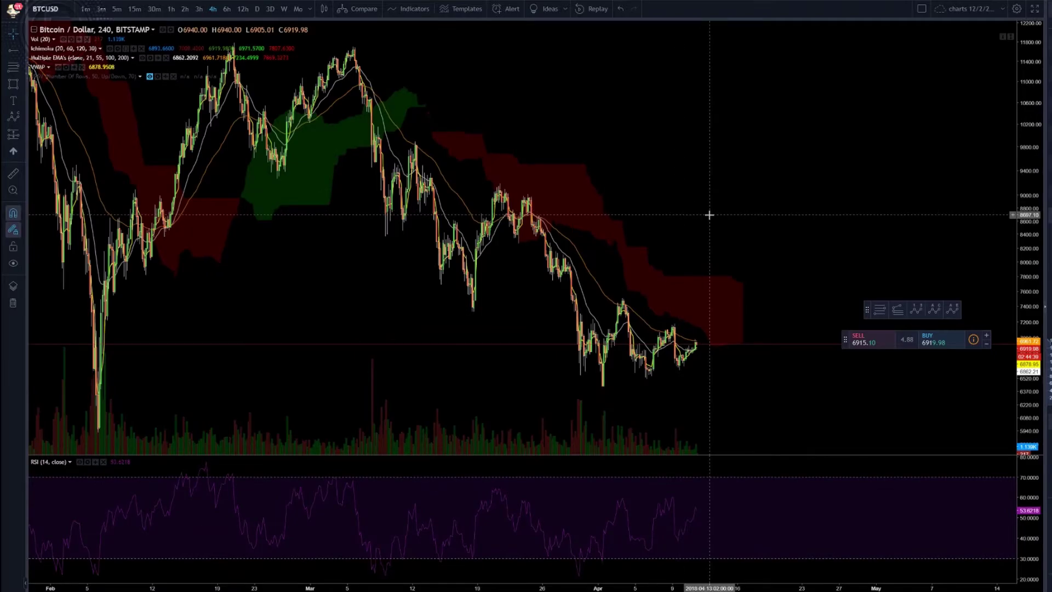
{"action": "scroll", "coordinate": [624, 272], "scroll_direction": "up", "scroll_amount": 2}
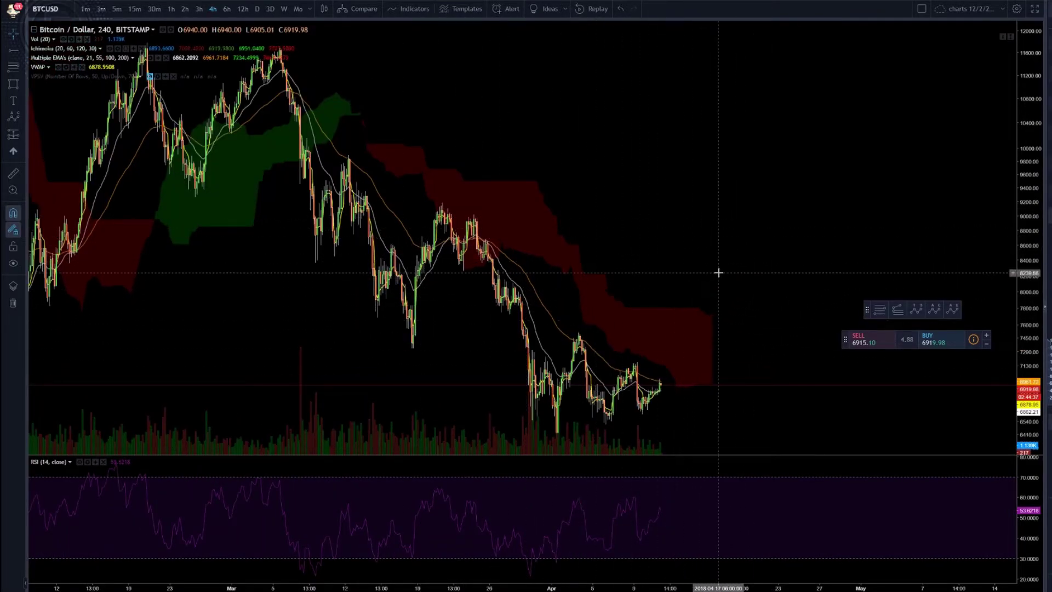
{"action": "left_click_drag", "start_coordinate": [716, 275], "coordinate": [580, 246]}
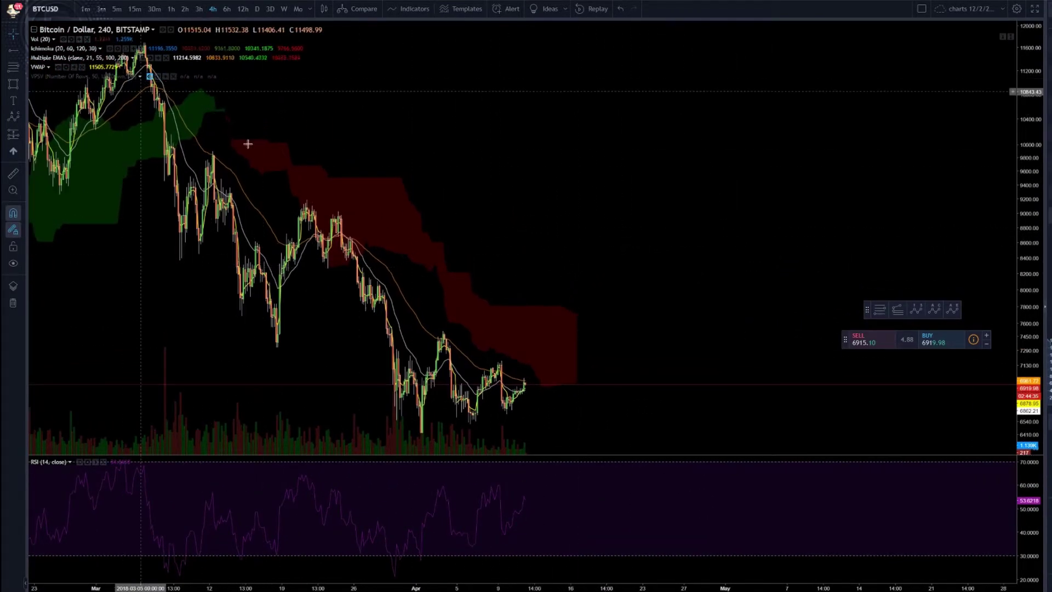
{"action": "left_click", "coordinate": [59, 67]}
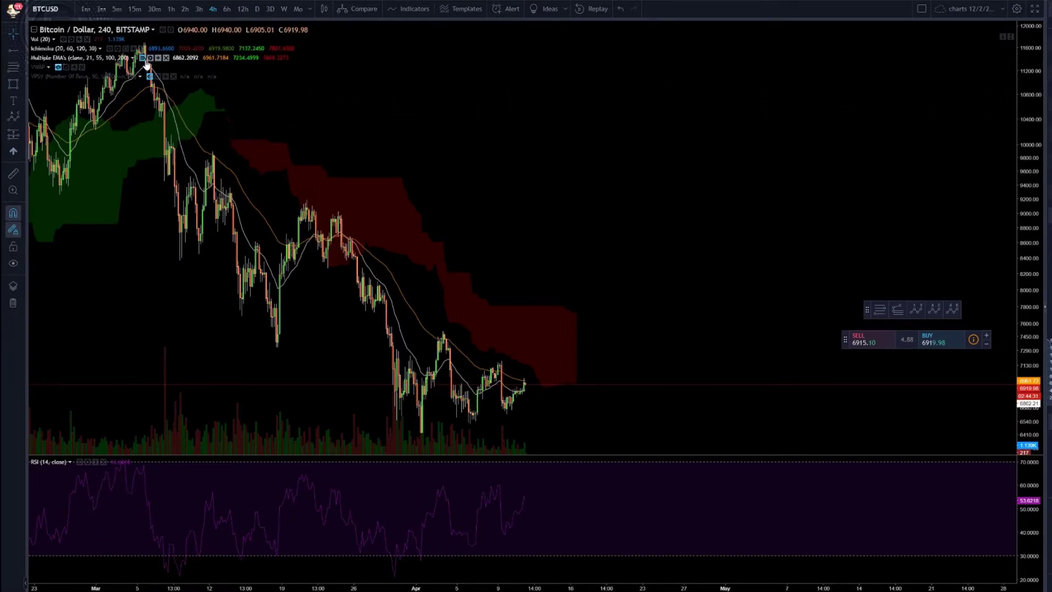
{"action": "left_click", "coordinate": [142, 58]}
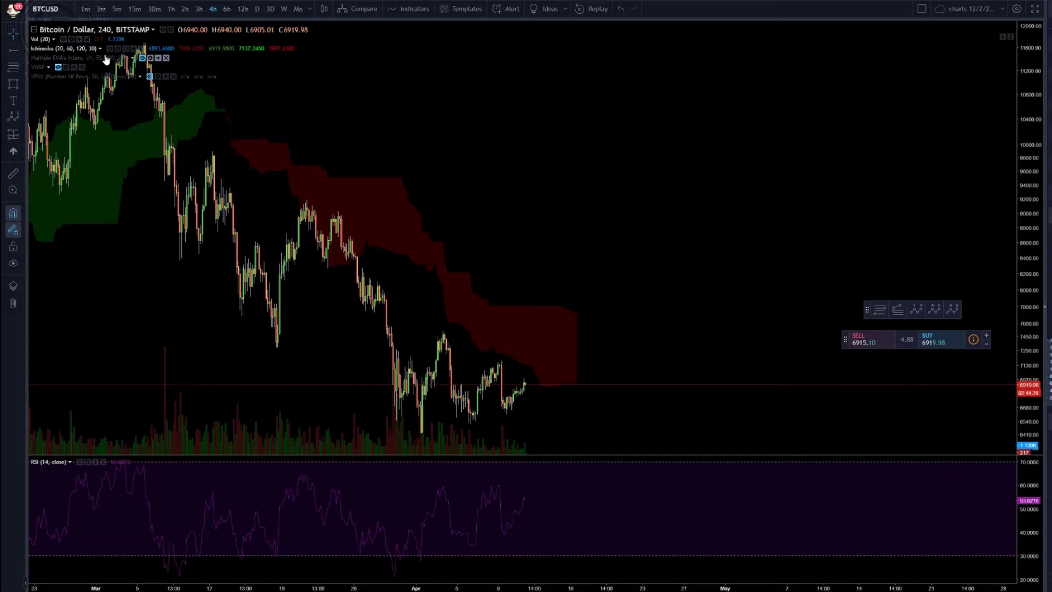
Step: Show the Ichimoku indicator's Conversion Line, Base Line and Lagging Span, and apply the style
{"action": "left_click", "coordinate": [117, 49]}
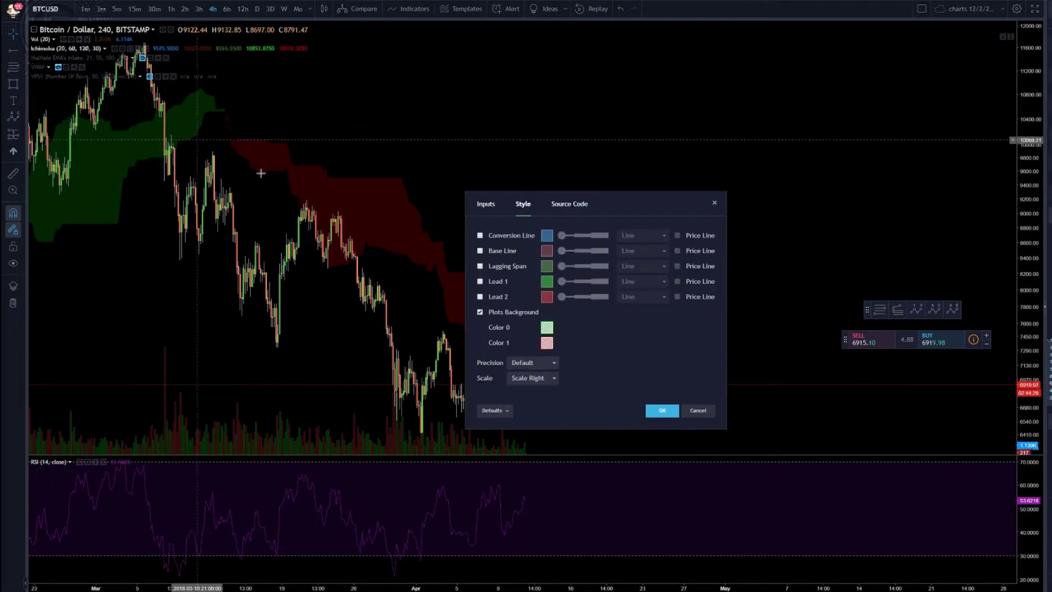
{"action": "left_click", "coordinate": [480, 266]}
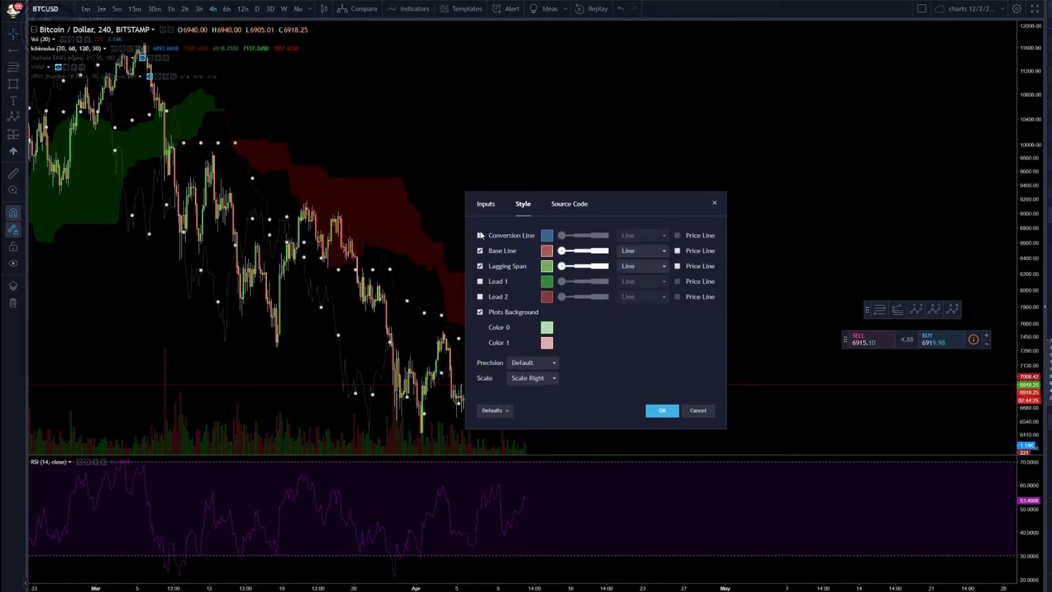
{"action": "left_click", "coordinate": [660, 411]}
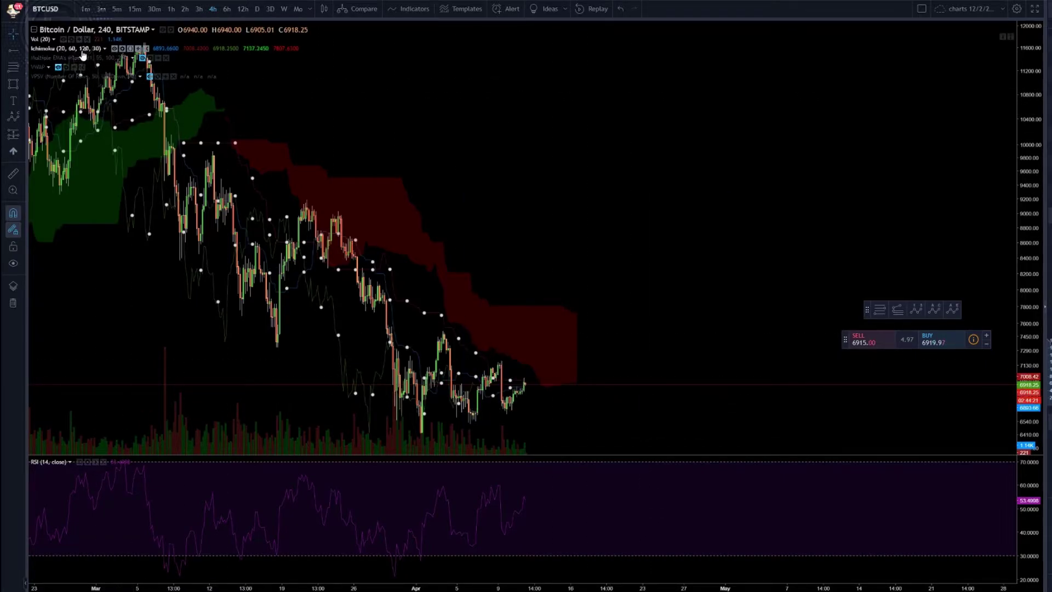
Step: Review the Ichimoku indicator's period and displacement inputs, and close its settings without changes
{"action": "left_click", "coordinate": [123, 49]}
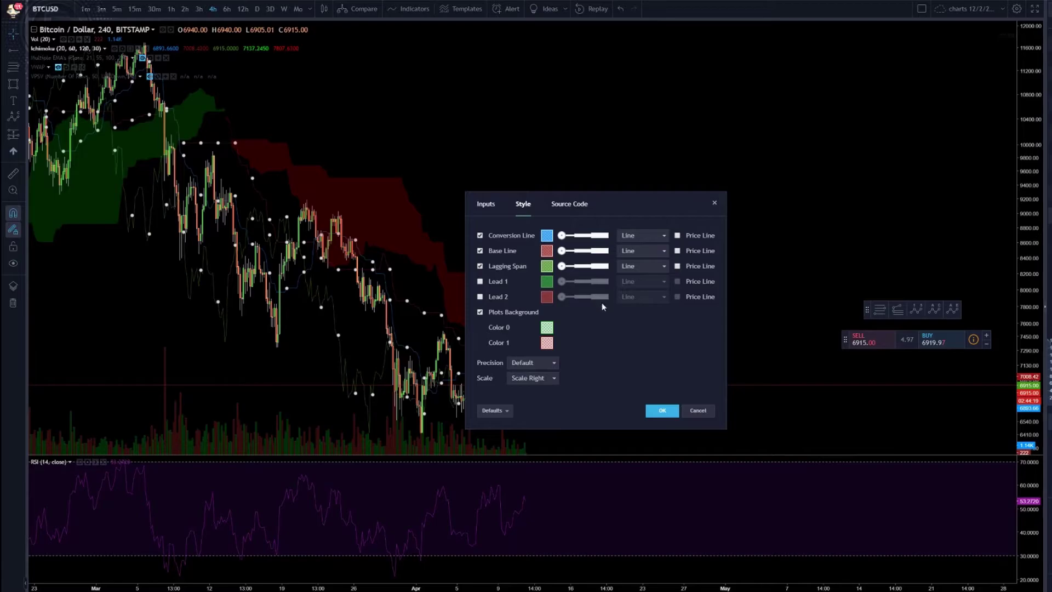
{"action": "left_click", "coordinate": [484, 205]}
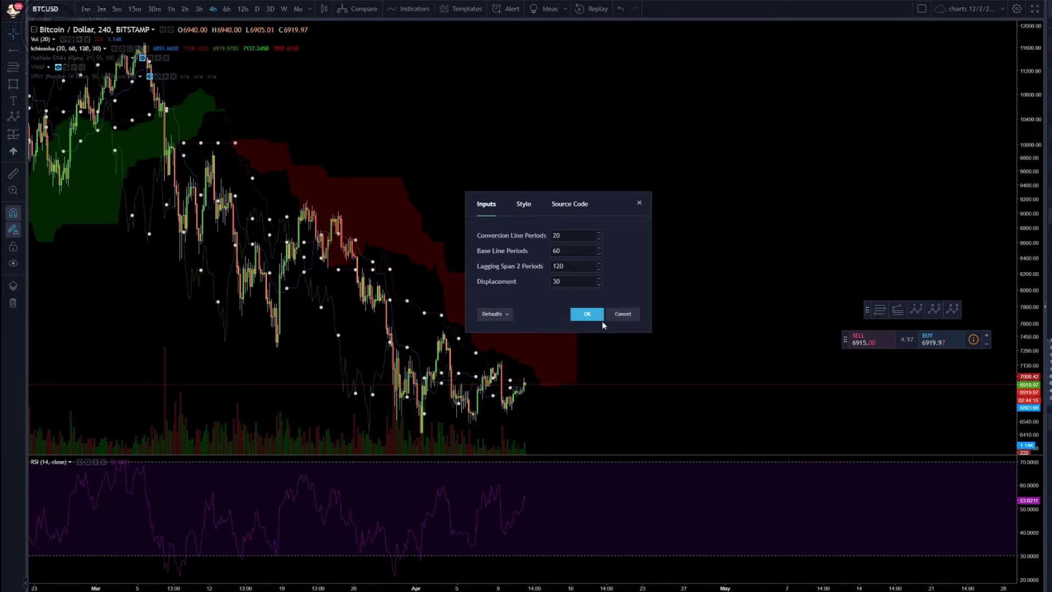
{"action": "left_click", "coordinate": [621, 314]}
Step: Examine the April consolidation on the 4-hour chart against the Ichimoku cloud, Conversion Line, Base Line and Lagging Span
{"action": "scroll", "coordinate": [564, 308], "scroll_direction": "up", "scroll_amount": 2}
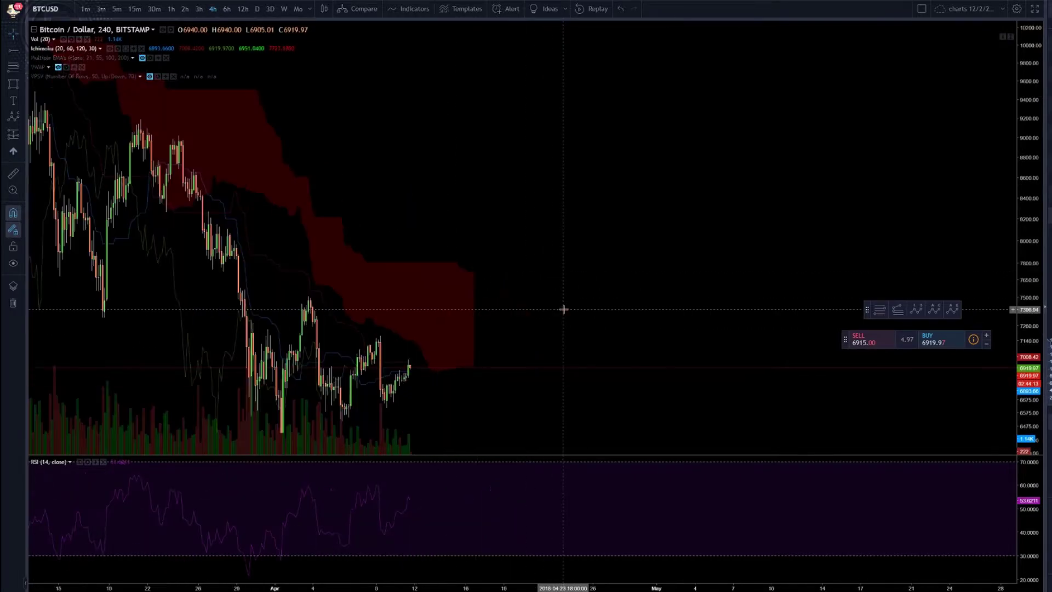
{"action": "scroll", "coordinate": [550, 284], "scroll_direction": "down", "scroll_amount": 2}
{"action": "scroll", "coordinate": [681, 270], "scroll_direction": "up", "scroll_amount": 3}
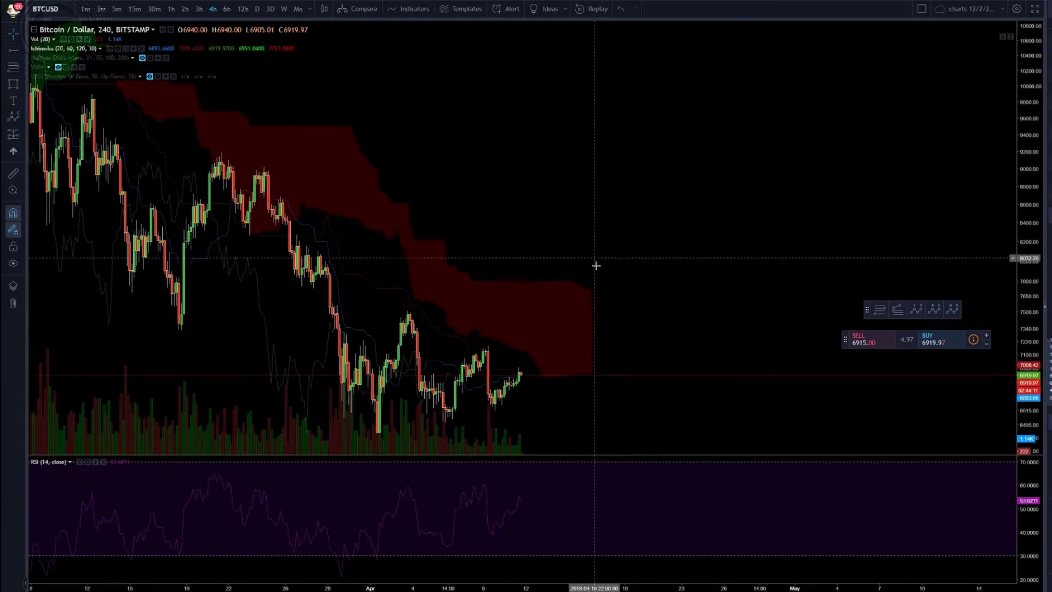
{"action": "left_click_drag", "start_coordinate": [594, 261], "coordinate": [490, 292]}
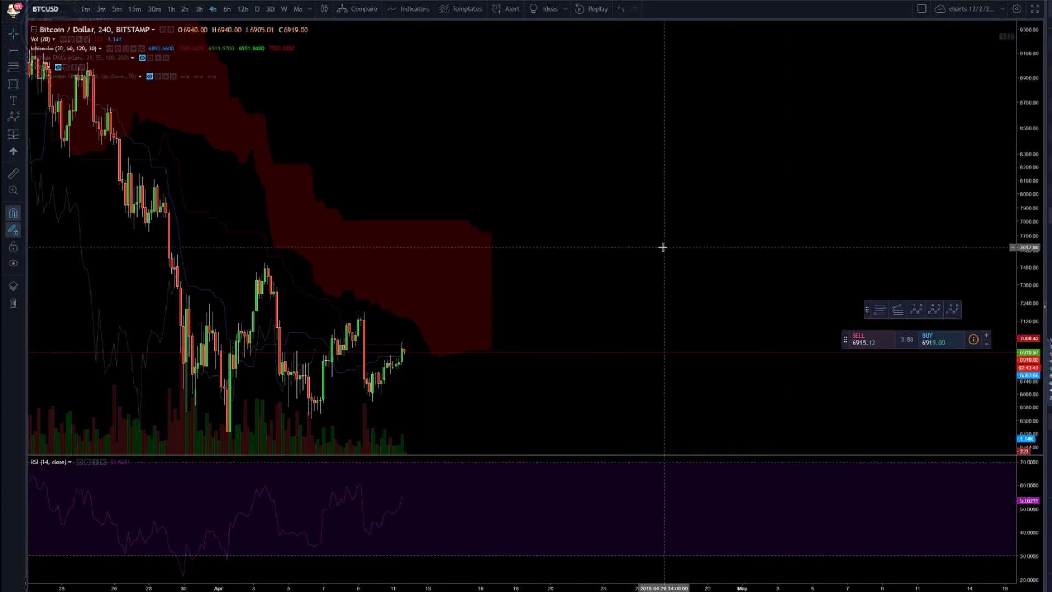
{"action": "scroll", "coordinate": [728, 247], "scroll_direction": "up", "scroll_amount": 3}
{"action": "scroll", "coordinate": [819, 253], "scroll_direction": "down", "scroll_amount": 2}
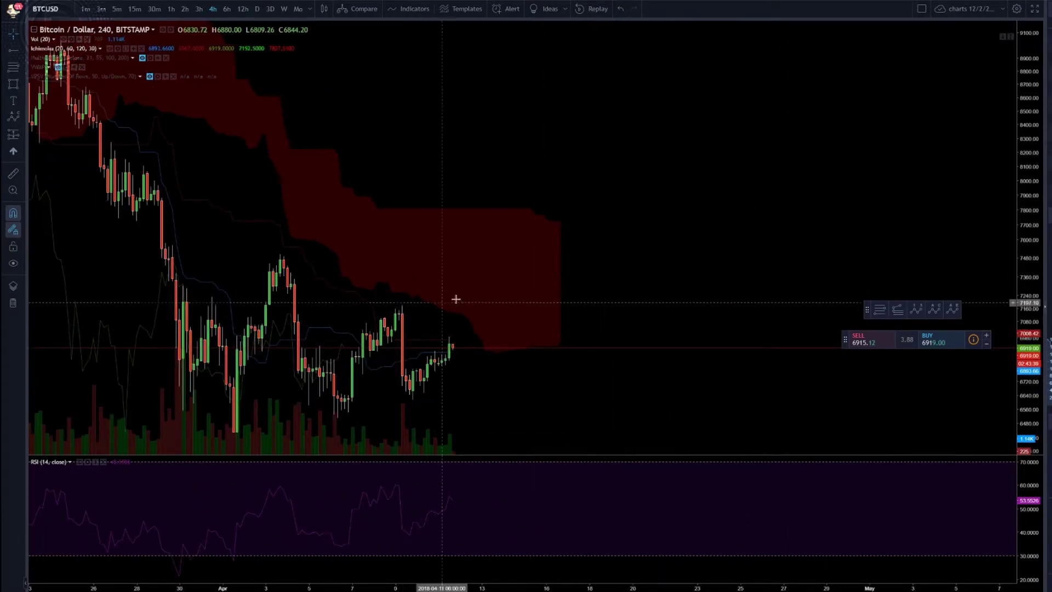
{"action": "left_click_drag", "start_coordinate": [602, 253], "coordinate": [629, 254]}
{"action": "scroll", "coordinate": [469, 278], "scroll_direction": "up", "scroll_amount": 1}
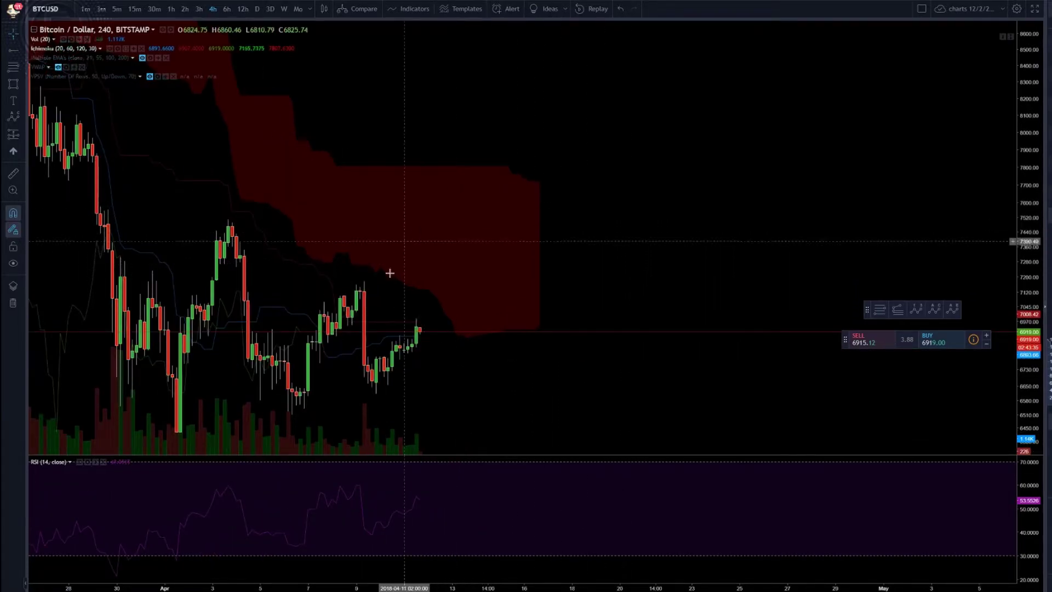
Step: Switch the Bitcoin chart to the 1-hour timeframe
{"action": "scroll", "coordinate": [397, 258], "scroll_direction": "down", "scroll_amount": 2}
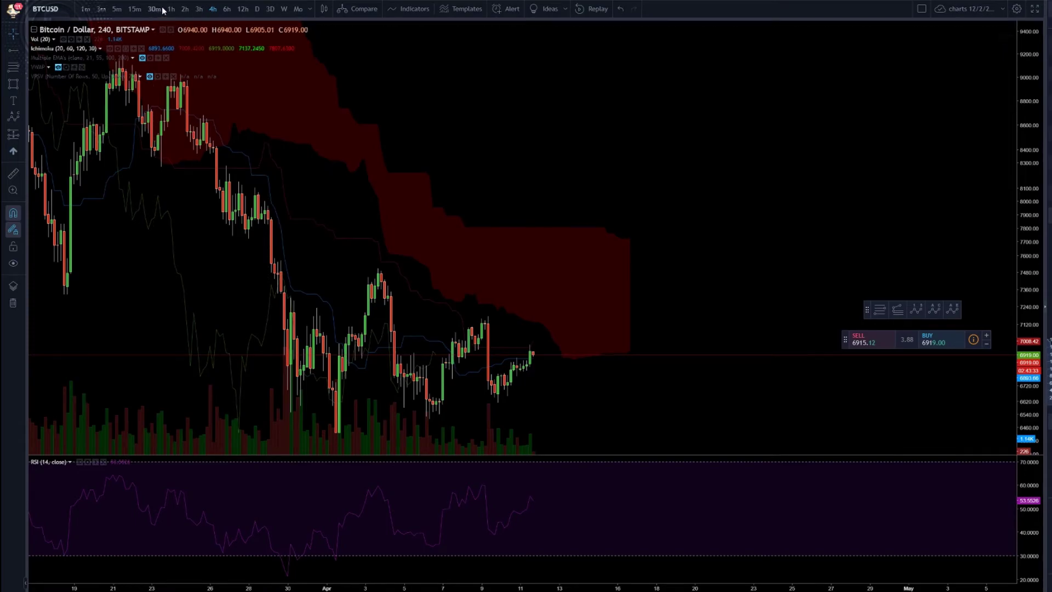
{"action": "left_click", "coordinate": [171, 9]}
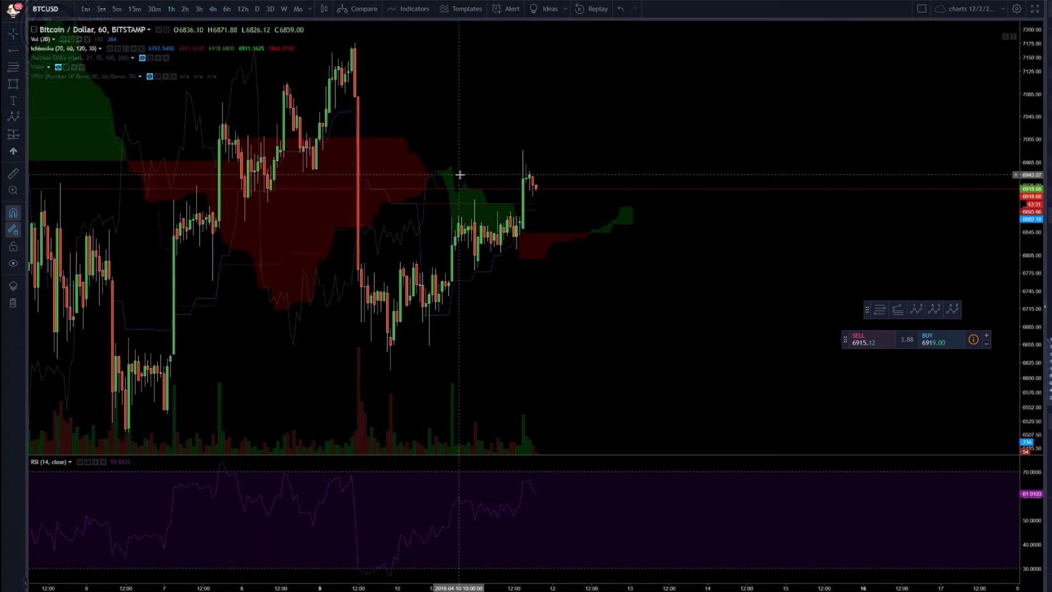
Step: Switch the Bitcoin chart to the 4-hour timeframe and examine the decline since January against the Ichimoku cloud
{"action": "left_click", "coordinate": [212, 9]}
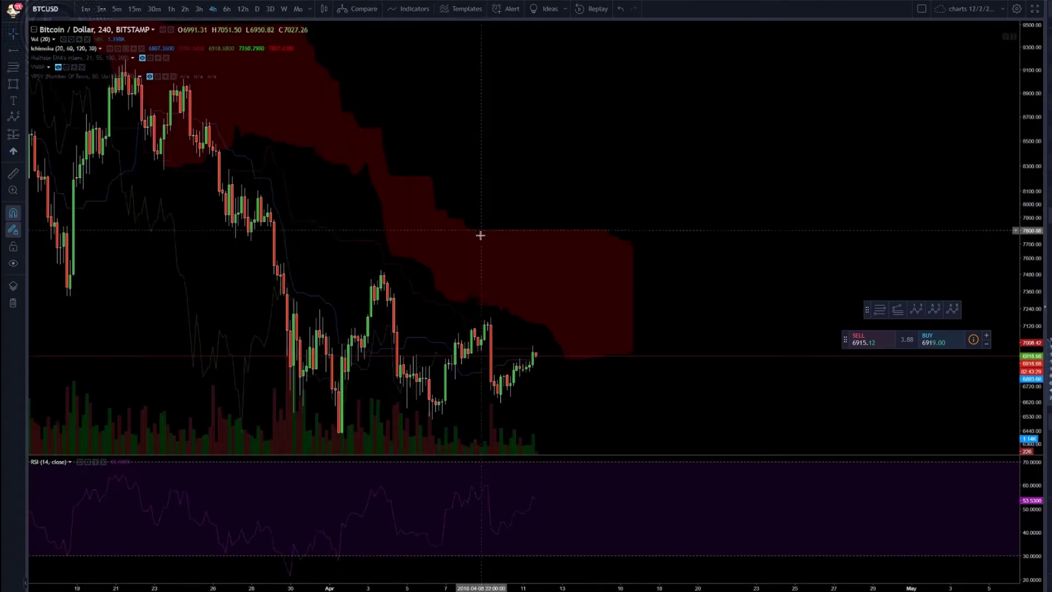
{"action": "left_click_drag", "start_coordinate": [510, 277], "coordinate": [588, 277]}
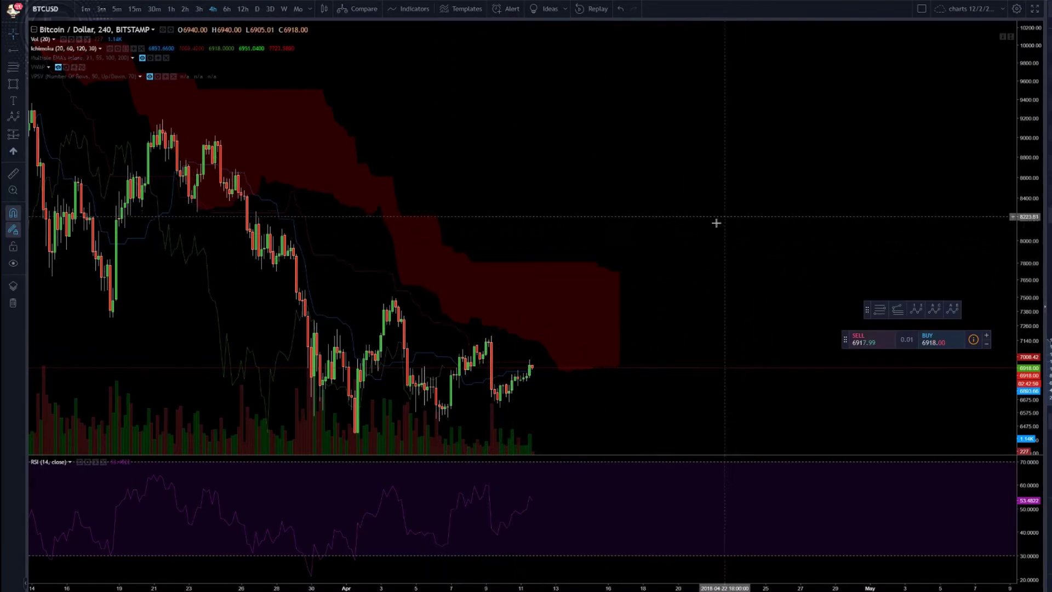
{"action": "scroll", "coordinate": [649, 224], "scroll_direction": "down", "scroll_amount": 10}
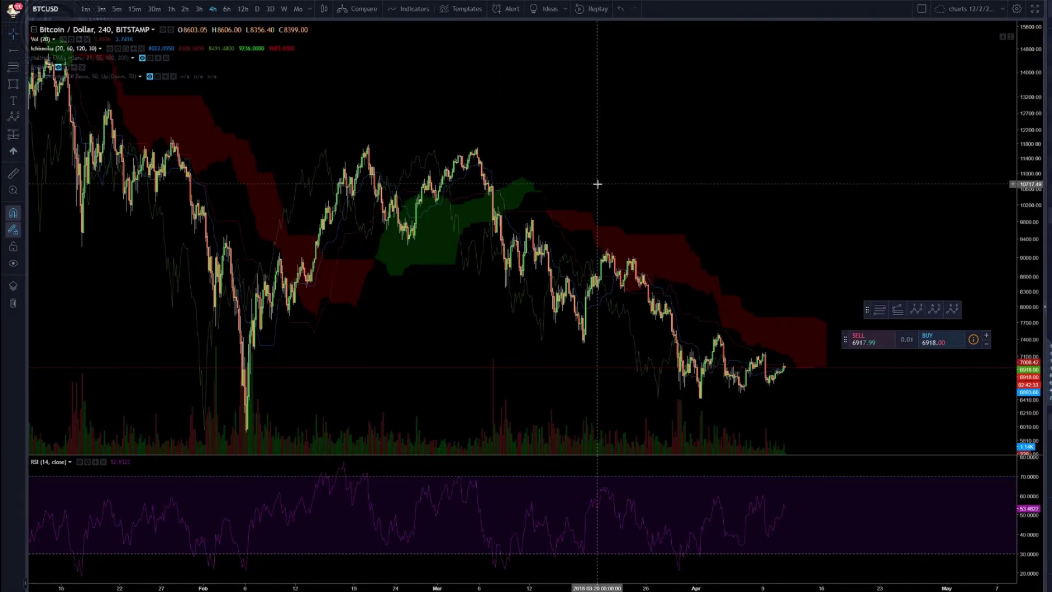
{"action": "scroll", "coordinate": [559, 233], "scroll_direction": "up", "scroll_amount": 2}
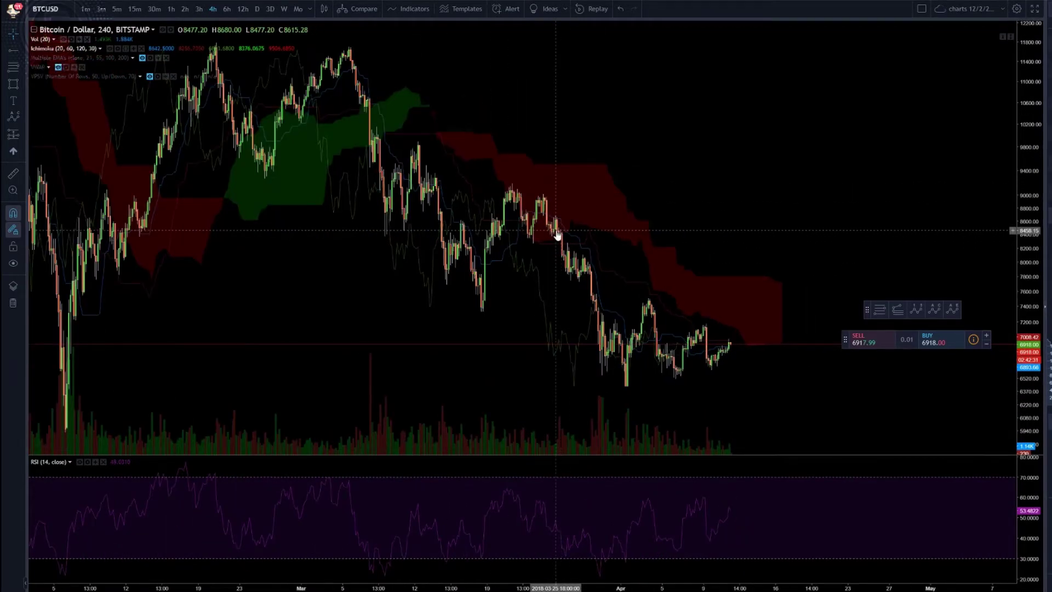
{"action": "scroll", "coordinate": [673, 201], "scroll_direction": "down", "scroll_amount": 2}
{"action": "left_click_drag", "start_coordinate": [674, 202], "coordinate": [511, 197]}
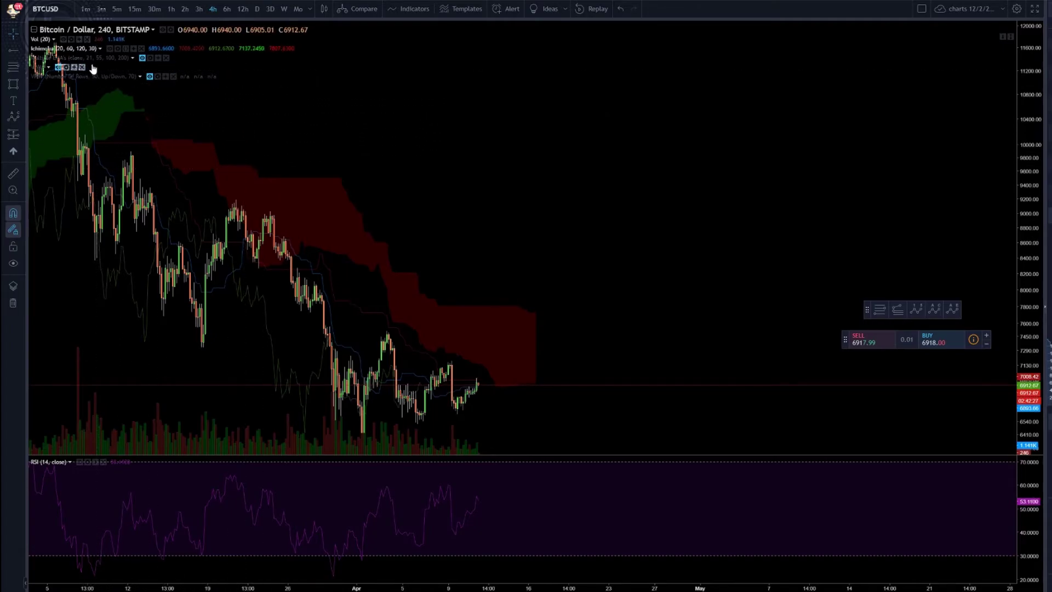
Step: Hide the Ichimoku indicator's Conversion Line, Base Line and Lagging Span, keeping only the cloud's plots background
{"action": "left_click", "coordinate": [110, 48]}
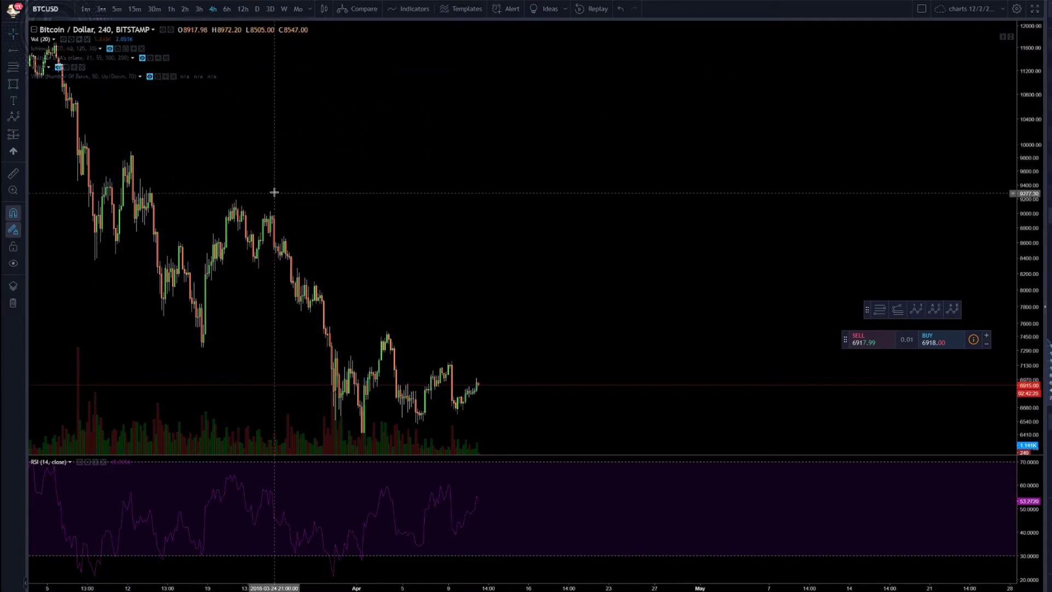
{"action": "left_click", "coordinate": [110, 49]}
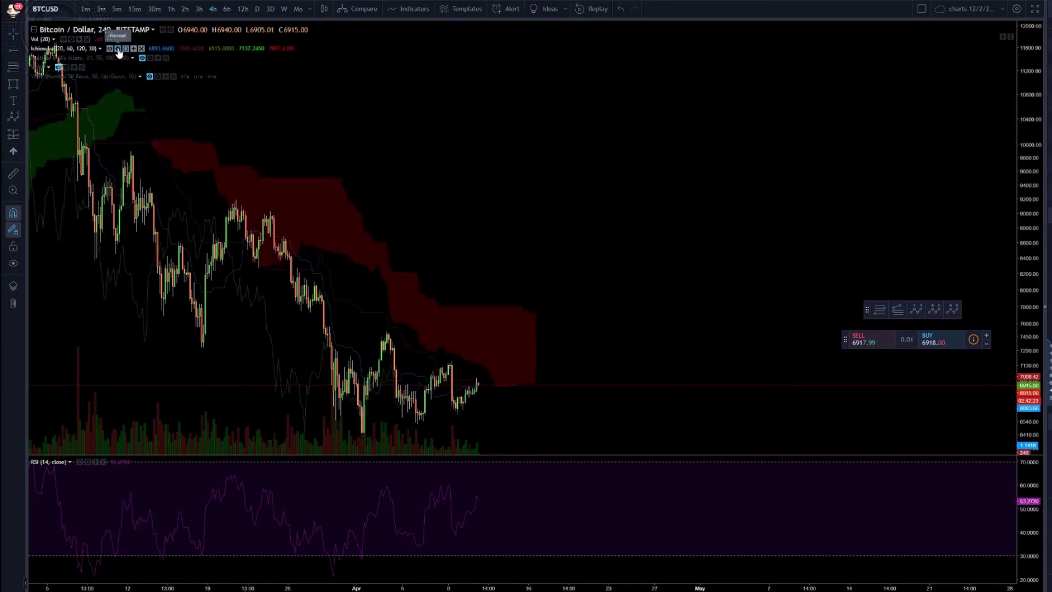
{"action": "left_click", "coordinate": [118, 49]}
{"action": "left_click", "coordinate": [559, 253]}
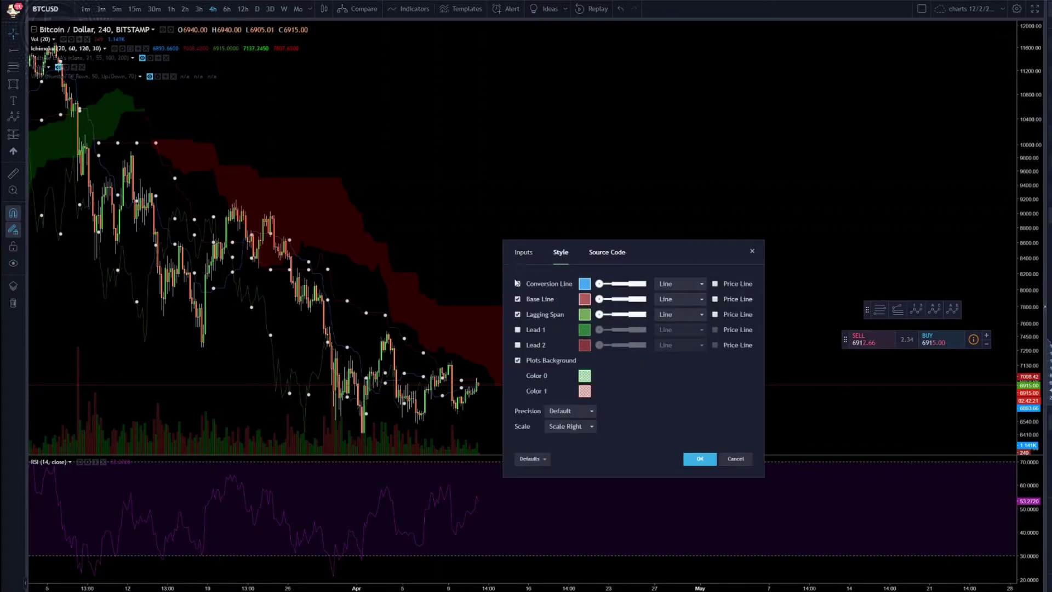
{"action": "left_click", "coordinate": [517, 284]}
{"action": "left_click", "coordinate": [517, 299]}
{"action": "left_click", "coordinate": [517, 314]}
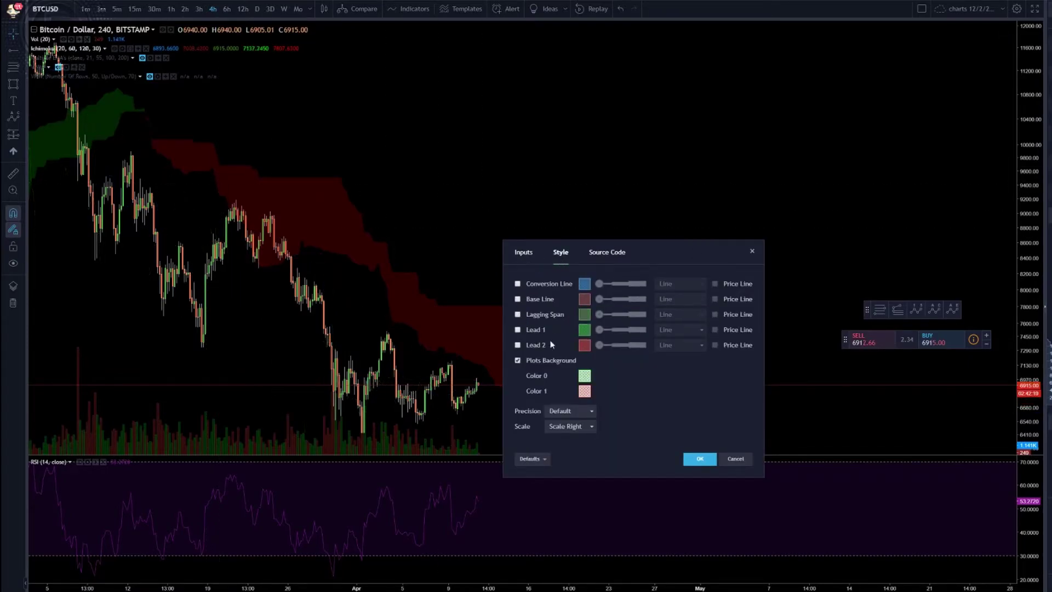
{"action": "left_click", "coordinate": [699, 459]}
Step: Show the Multiple EMAs and VWAP indicators and compare them with the price and the Ichimoku cloud
{"action": "left_click_drag", "start_coordinate": [502, 208], "coordinate": [615, 232]}
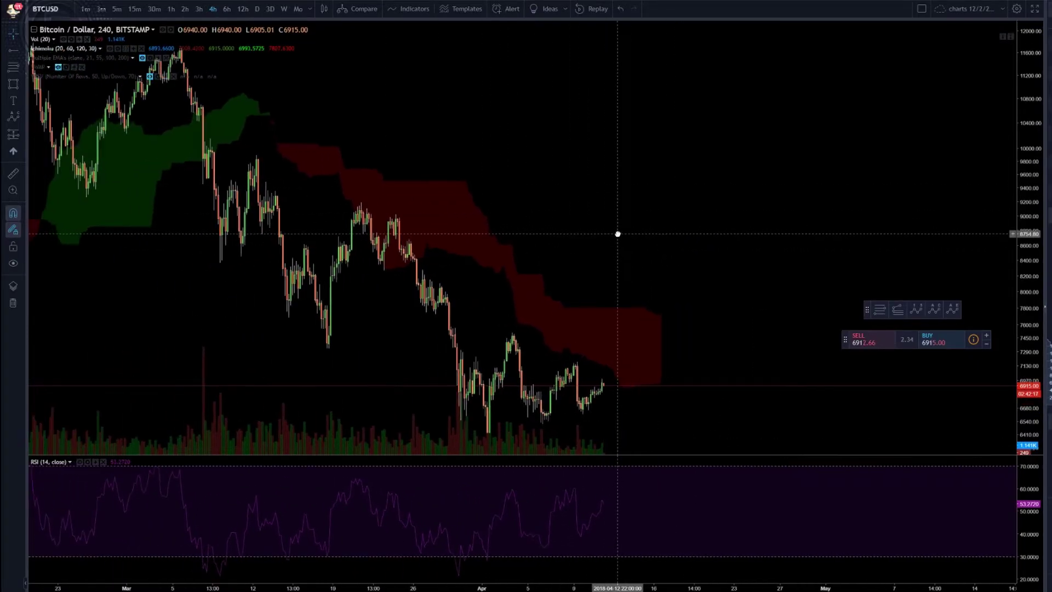
{"action": "left_click", "coordinate": [143, 58]}
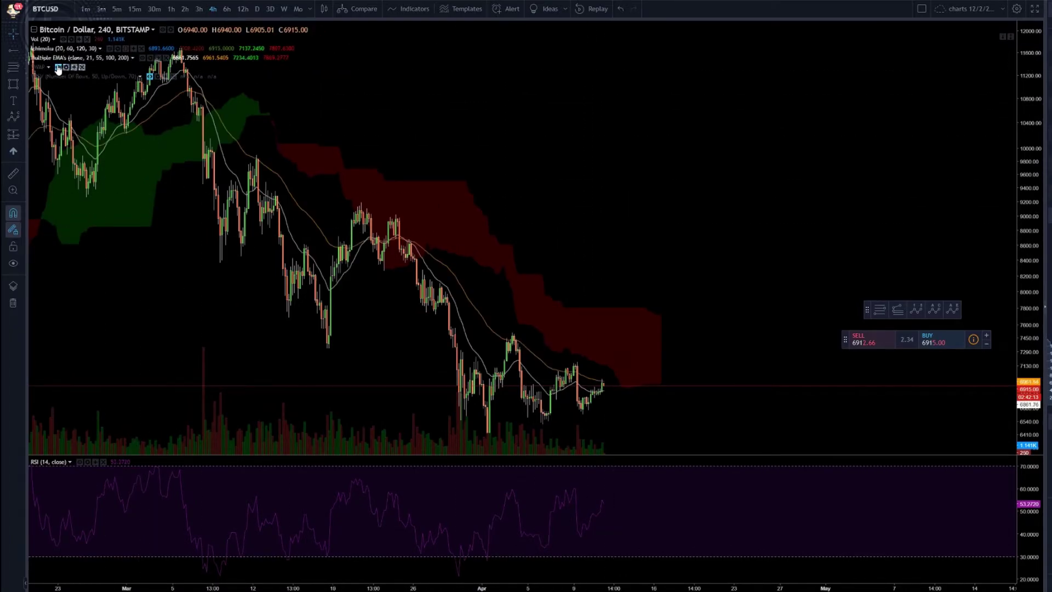
{"action": "left_click", "coordinate": [58, 68]}
{"action": "scroll", "coordinate": [629, 249], "scroll_direction": "up", "scroll_amount": 5}
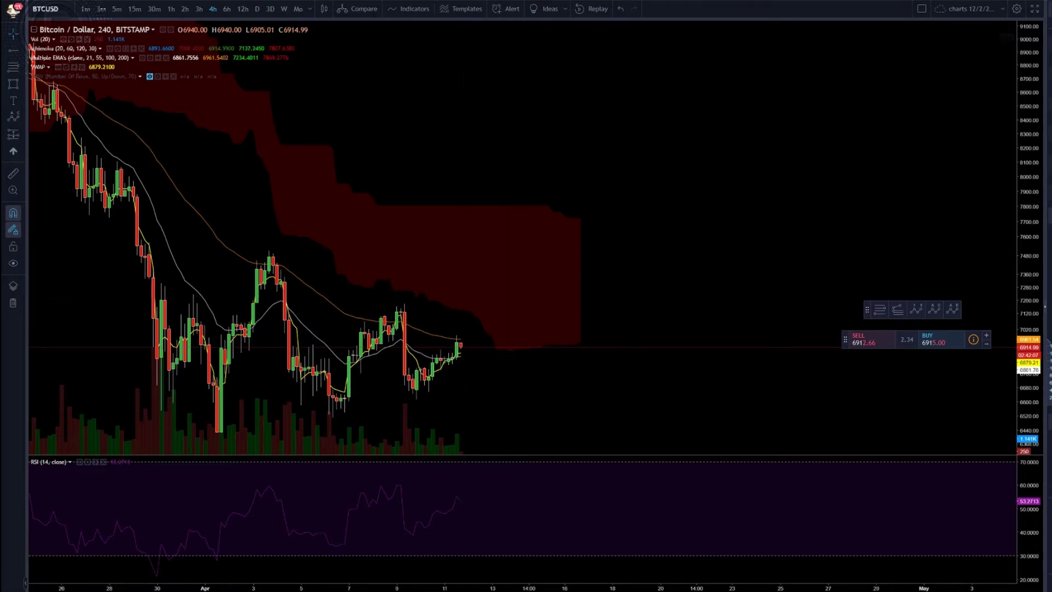
{"action": "scroll", "coordinate": [602, 141], "scroll_direction": "down", "scroll_amount": 5}
{"action": "scroll", "coordinate": [602, 141], "scroll_direction": "down", "scroll_amount": 5}
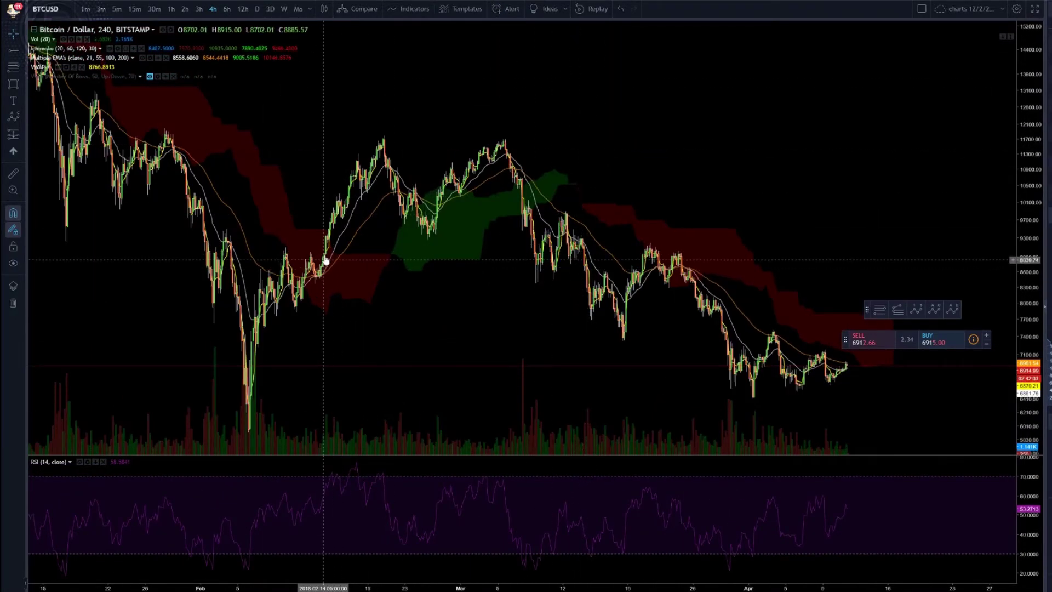
{"action": "scroll", "coordinate": [786, 242], "scroll_direction": "up", "scroll_amount": 2}
{"action": "scroll", "coordinate": [737, 286], "scroll_direction": "up", "scroll_amount": 5}
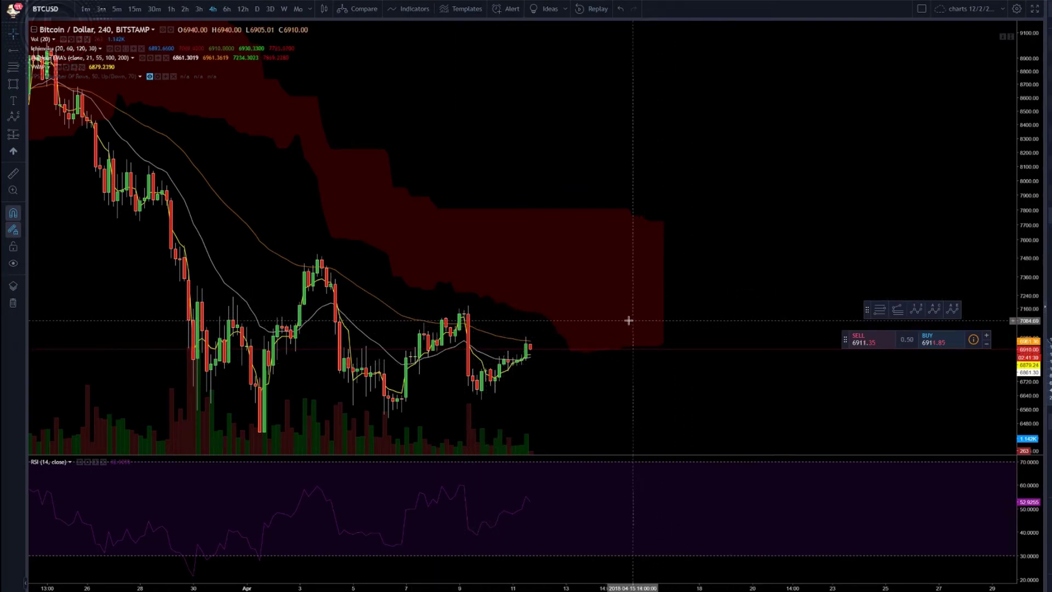
{"action": "scroll", "coordinate": [716, 283], "scroll_direction": "down", "scroll_amount": 3}
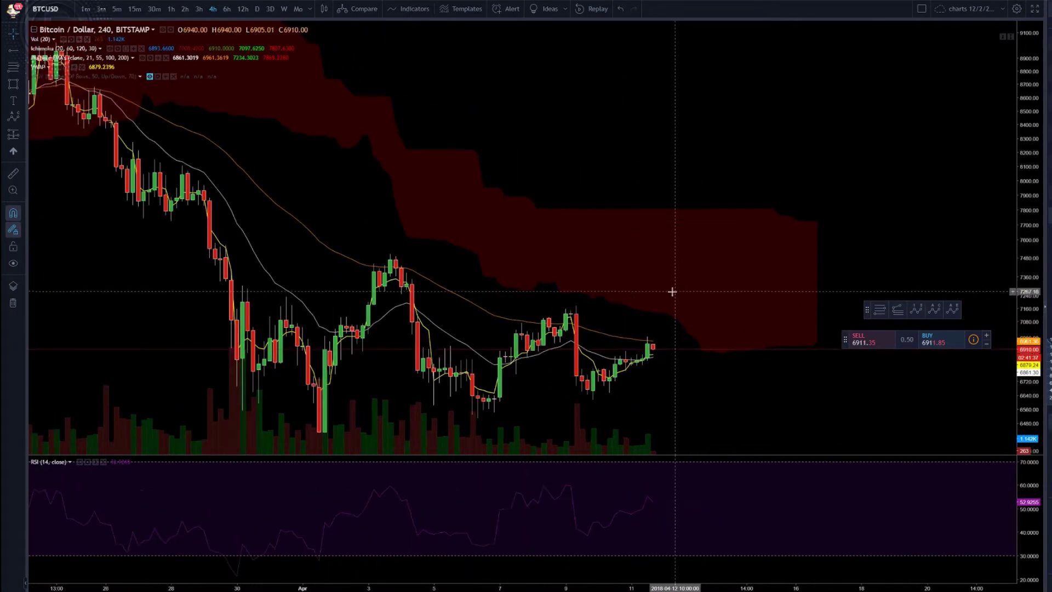
Step: Draw a descending trend line over the April highs, from about 7434 on April 3 to about 6735 on April 16
{"action": "left_click_drag", "start_coordinate": [728, 268], "coordinate": [463, 235]}
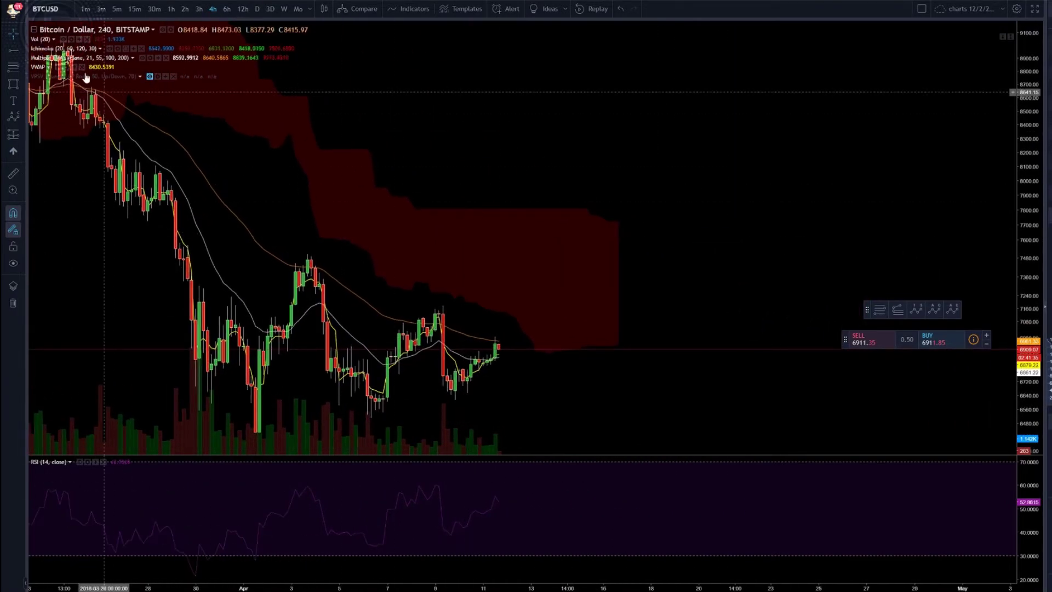
{"action": "left_click", "coordinate": [25, 54]}
{"action": "left_click", "coordinate": [61, 51]}
{"action": "left_click", "coordinate": [305, 265]}
{"action": "left_click", "coordinate": [610, 381]}
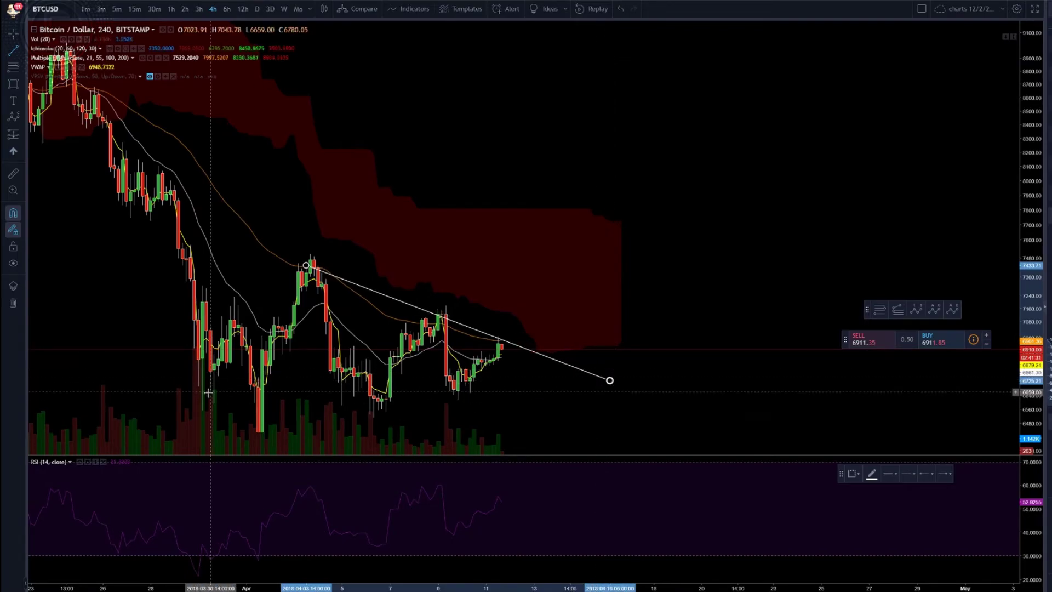
Step: Draw a rising trend line under the lows, from about 6429 on April 1 to about 6752 on April 15
{"action": "left_click", "coordinate": [258, 433]}
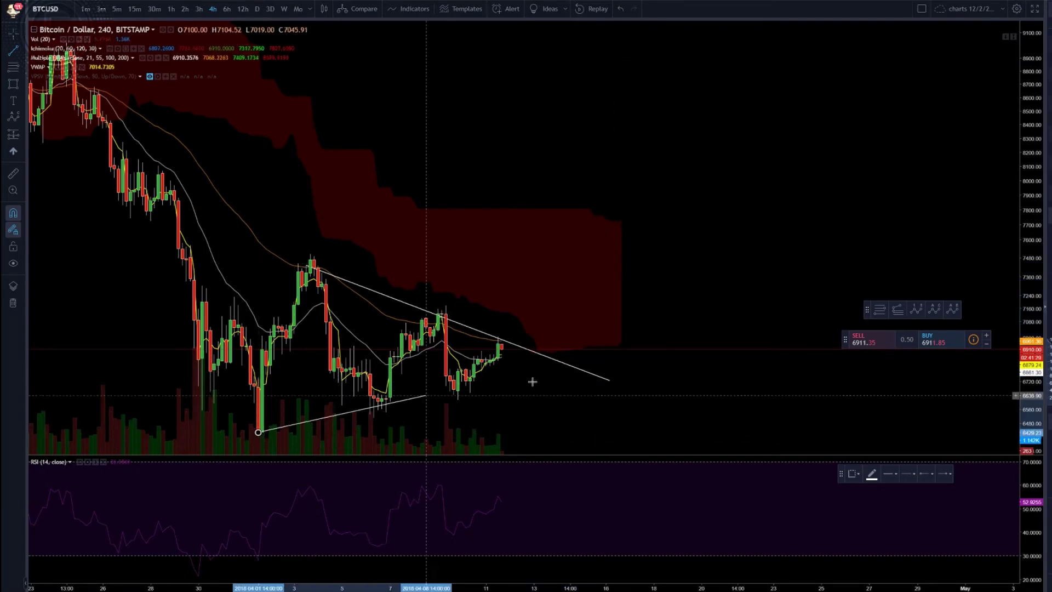
{"action": "left_click", "coordinate": [593, 376]}
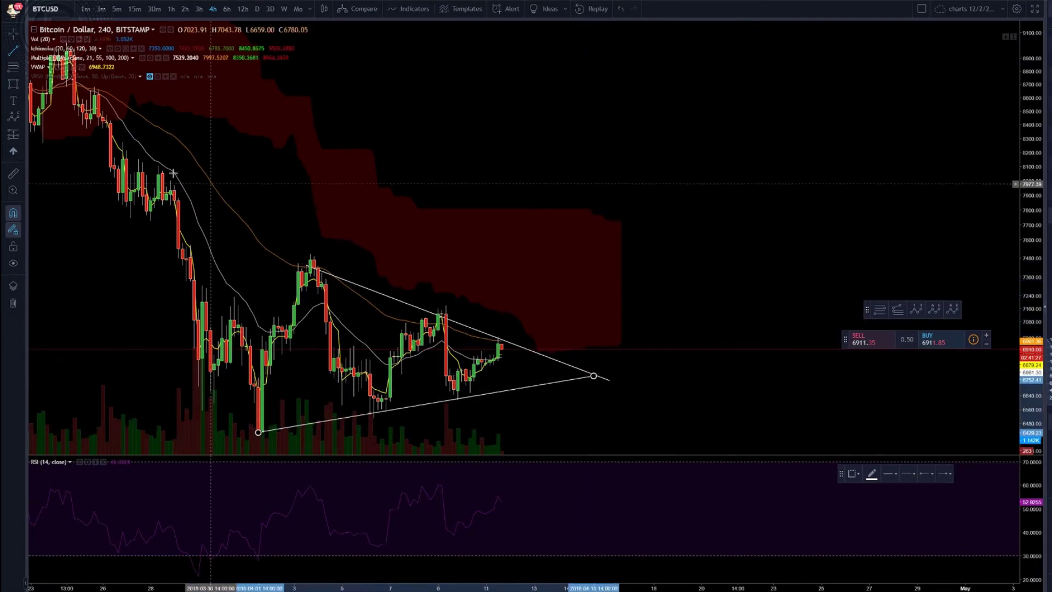
{"action": "left_click", "coordinate": [13, 34]}
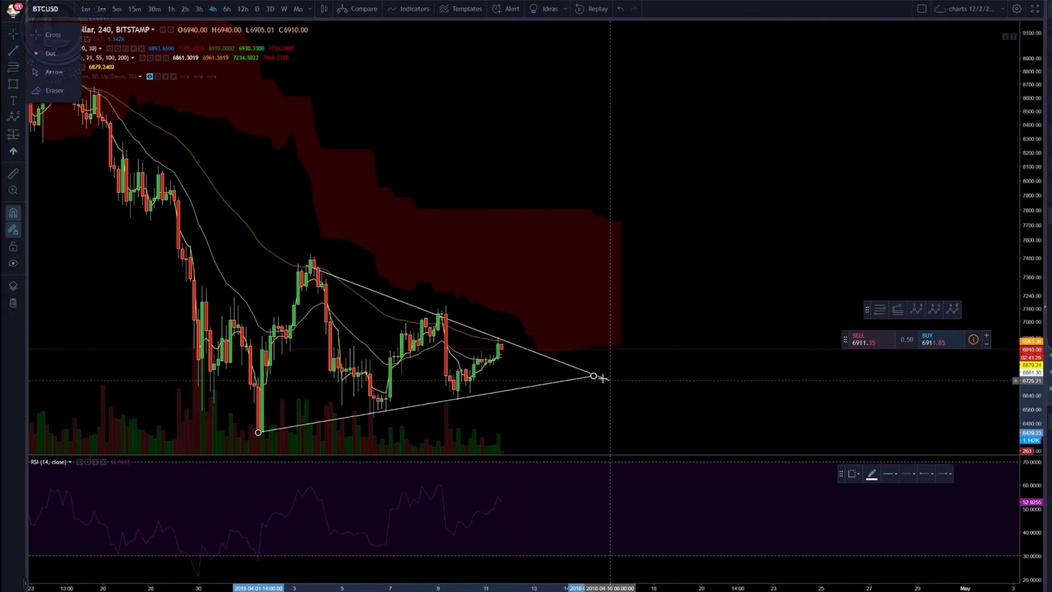
{"action": "left_click", "coordinate": [9, 37]}
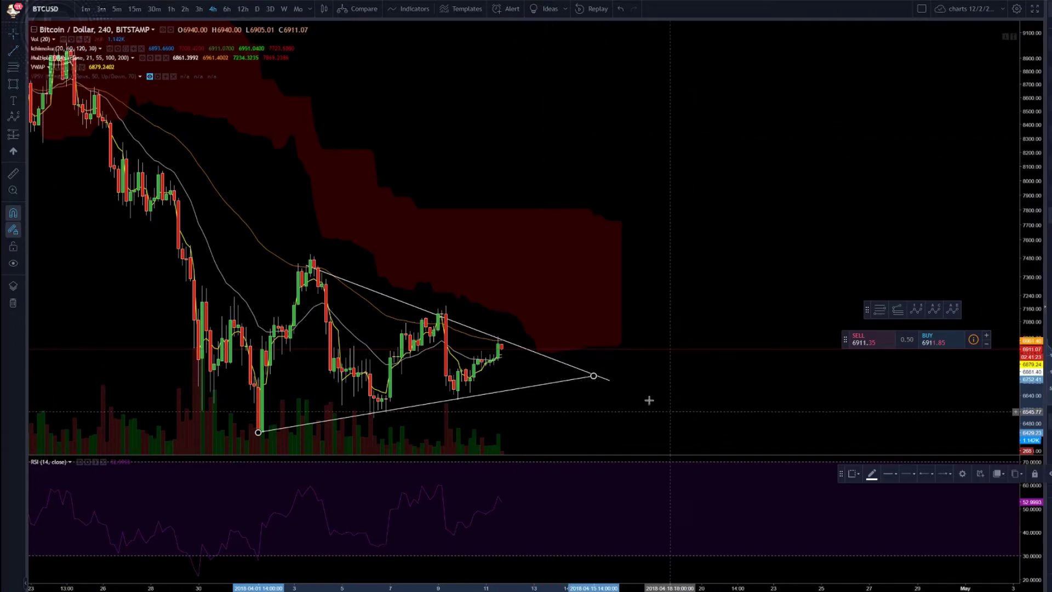
Step: Adjust the descending trend line to start above the April 3 wick at about 7509 and end at the rising line's tip
{"action": "left_click_drag", "start_coordinate": [611, 384], "coordinate": [593, 376]}
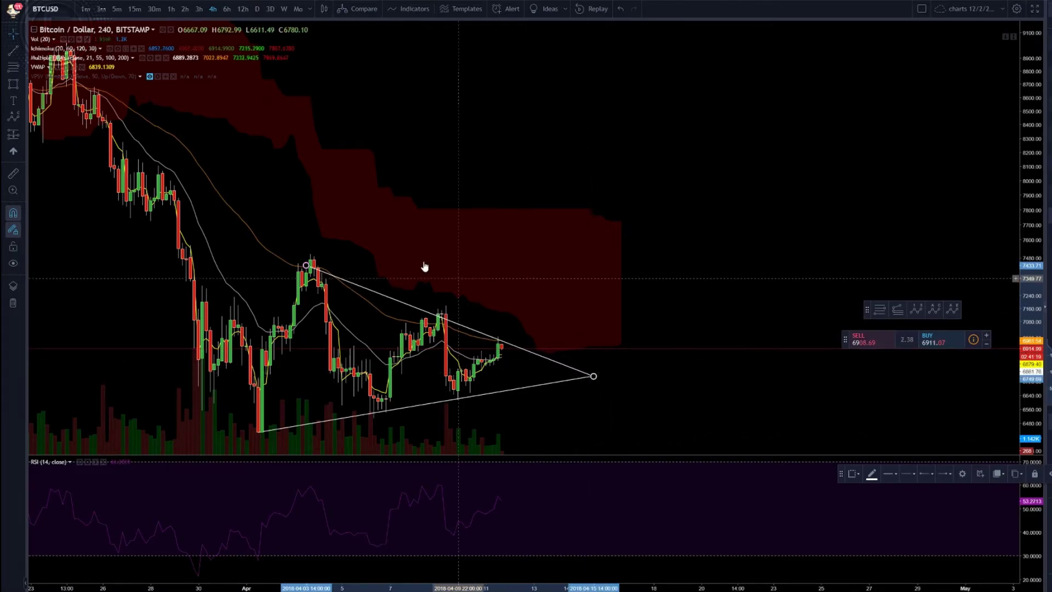
{"action": "left_click_drag", "start_coordinate": [306, 265], "coordinate": [310, 256]}
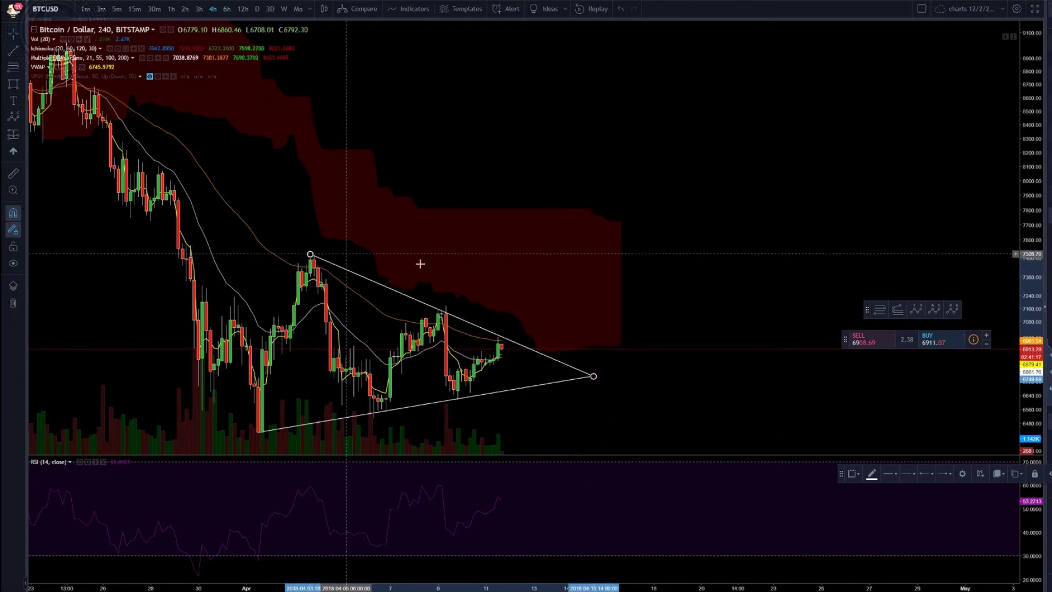
{"action": "left_click", "coordinate": [694, 354]}
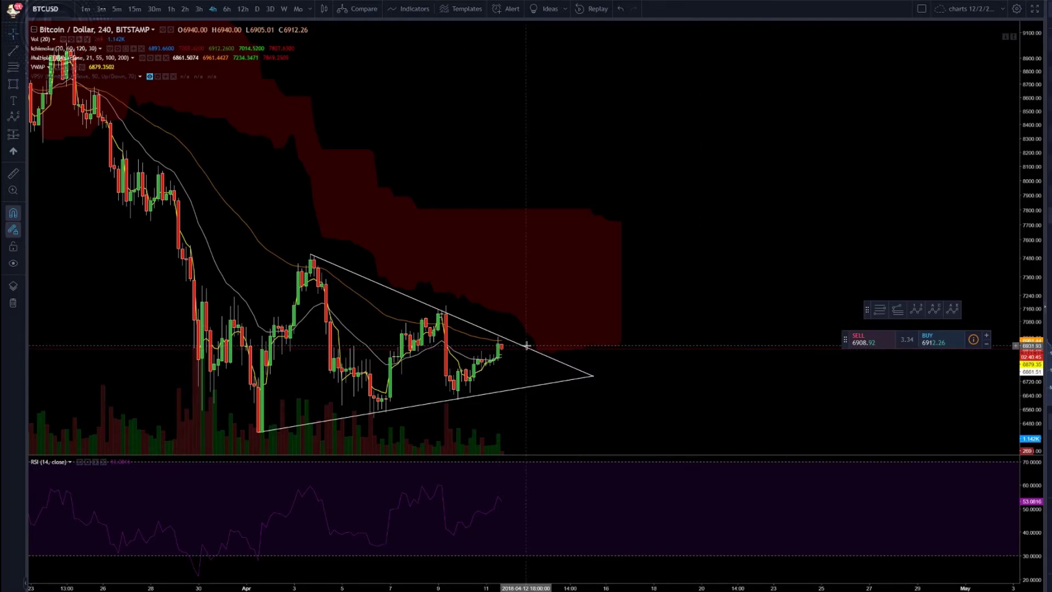
Step: With magnet snapping off, try two rising trend lines around the April 6 to 9 advance, and delete them
{"action": "scroll", "coordinate": [798, 312], "scroll_direction": "down", "scroll_amount": 3}
{"action": "scroll", "coordinate": [798, 312], "scroll_direction": "up", "scroll_amount": 4}
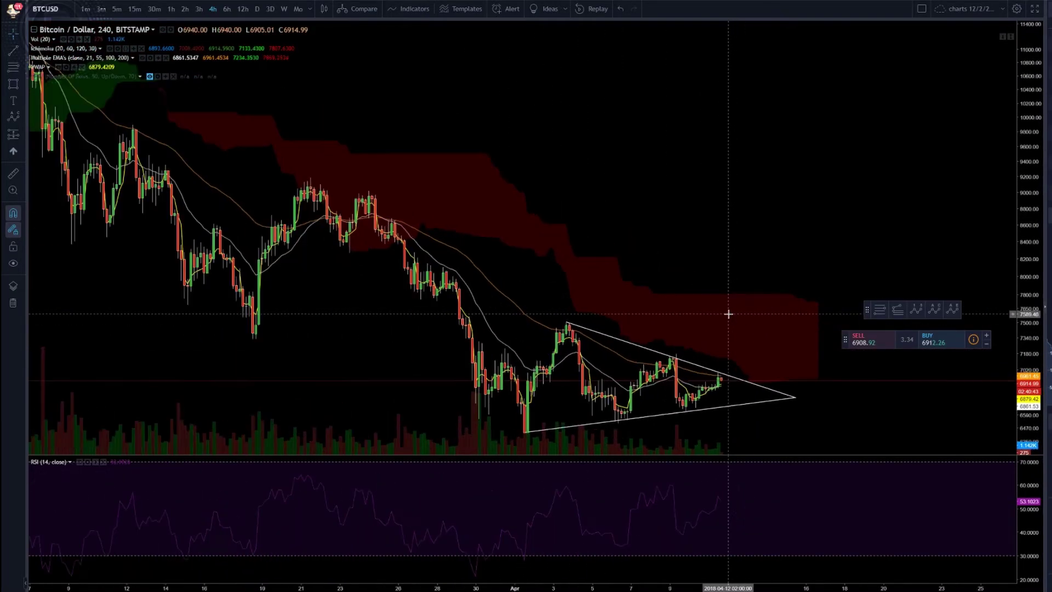
{"action": "scroll", "coordinate": [716, 319], "scroll_direction": "up", "scroll_amount": 1}
{"action": "scroll", "coordinate": [690, 322], "scroll_direction": "up", "scroll_amount": 4}
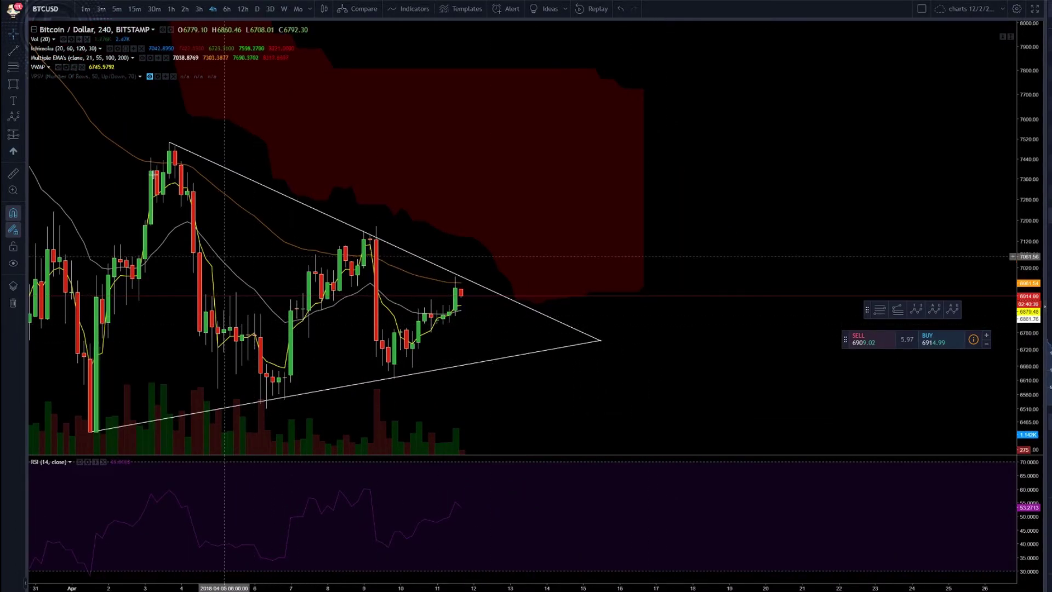
{"action": "left_click", "coordinate": [267, 377]}
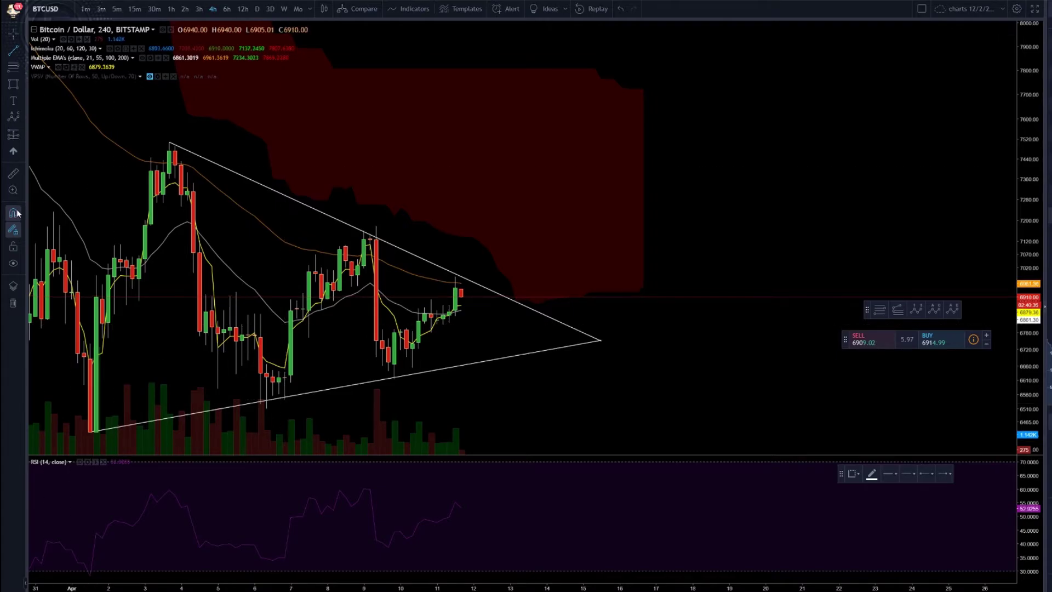
{"action": "left_click", "coordinate": [287, 399]}
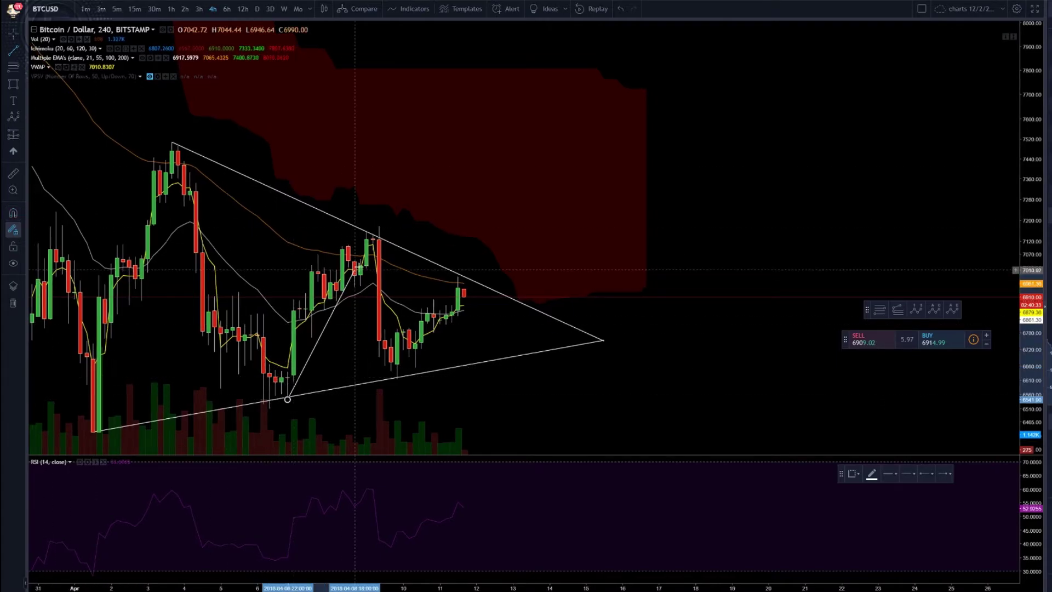
{"action": "left_click", "coordinate": [396, 227]}
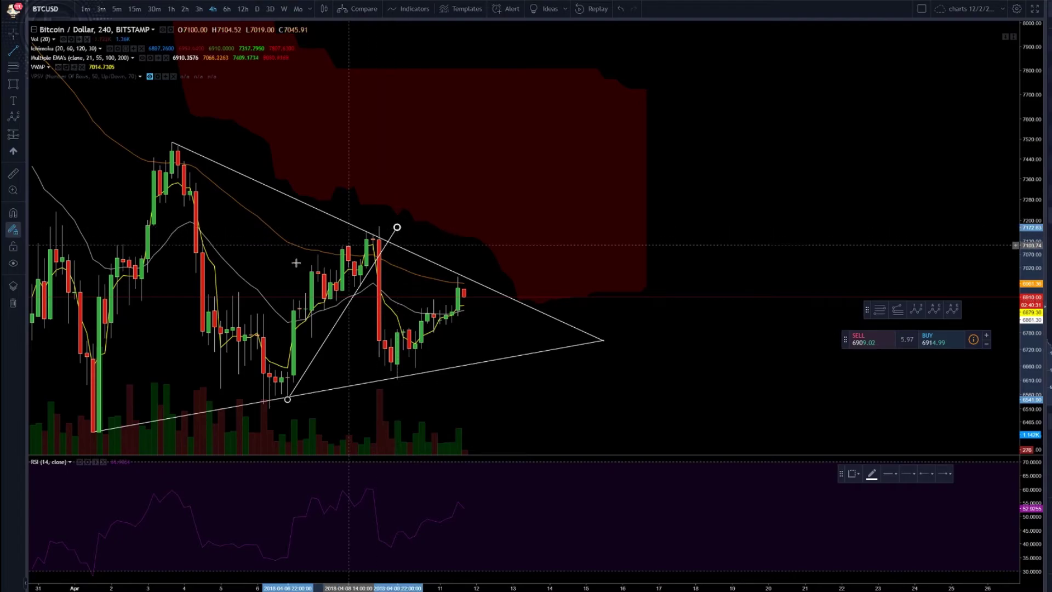
{"action": "left_click", "coordinate": [250, 316]}
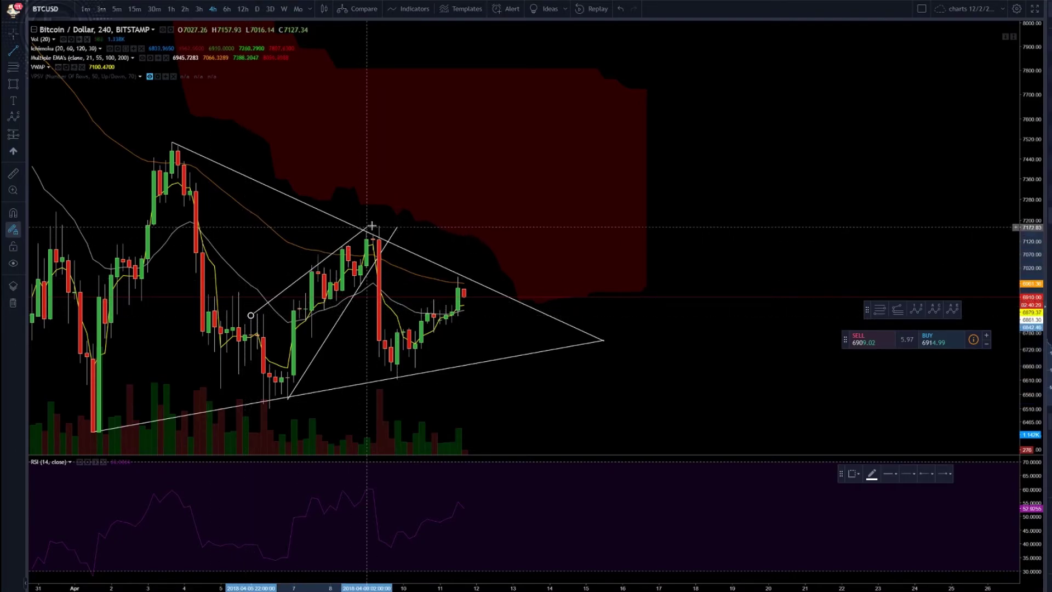
{"action": "left_click", "coordinate": [397, 225]}
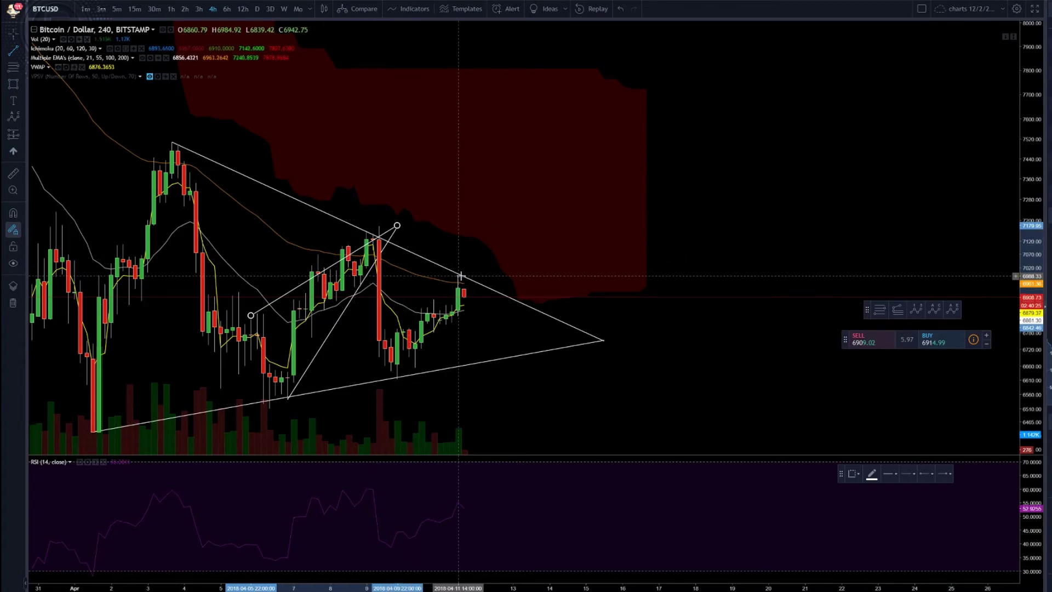
{"action": "key", "text": "Delete"}
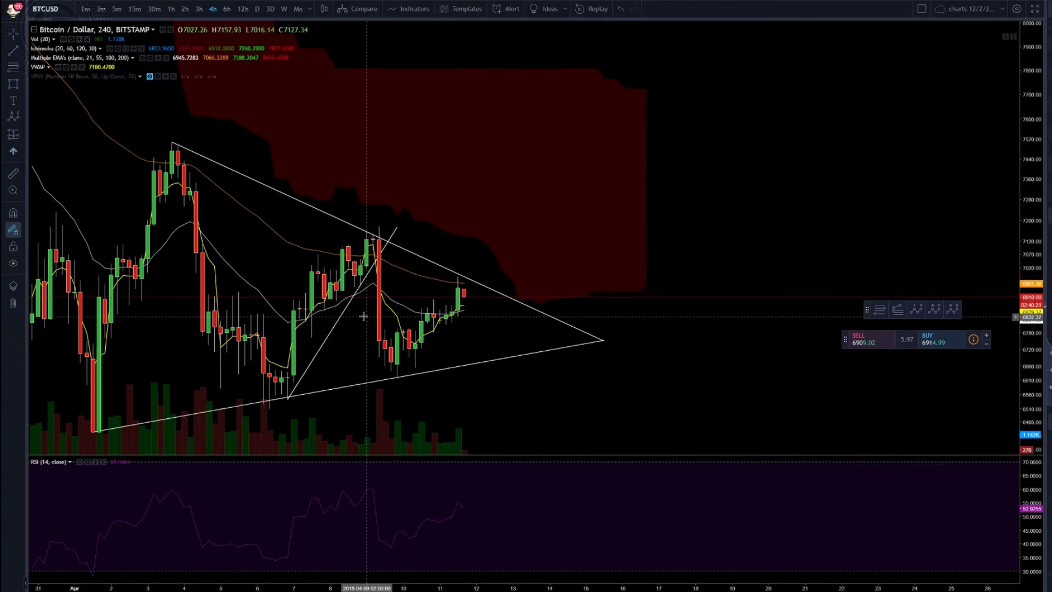
Step: Examine the April triangle in the context of the February and March price action and the Ichimoku cloud
{"action": "scroll", "coordinate": [580, 122], "scroll_direction": "down", "scroll_amount": 5}
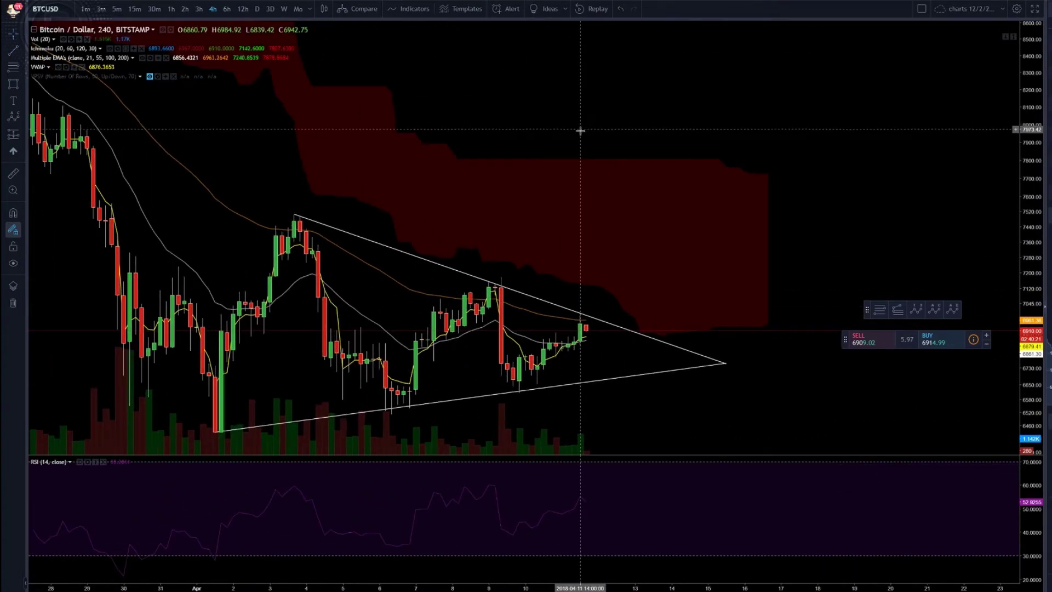
{"action": "scroll", "coordinate": [570, 147], "scroll_direction": "down", "scroll_amount": 3}
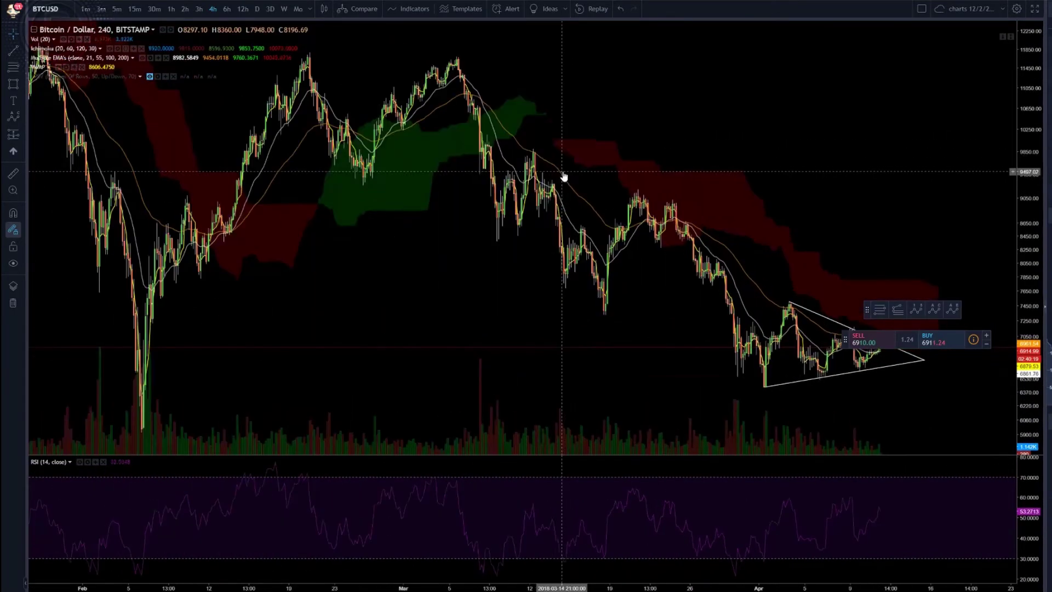
{"action": "scroll", "coordinate": [714, 186], "scroll_direction": "up", "scroll_amount": 5}
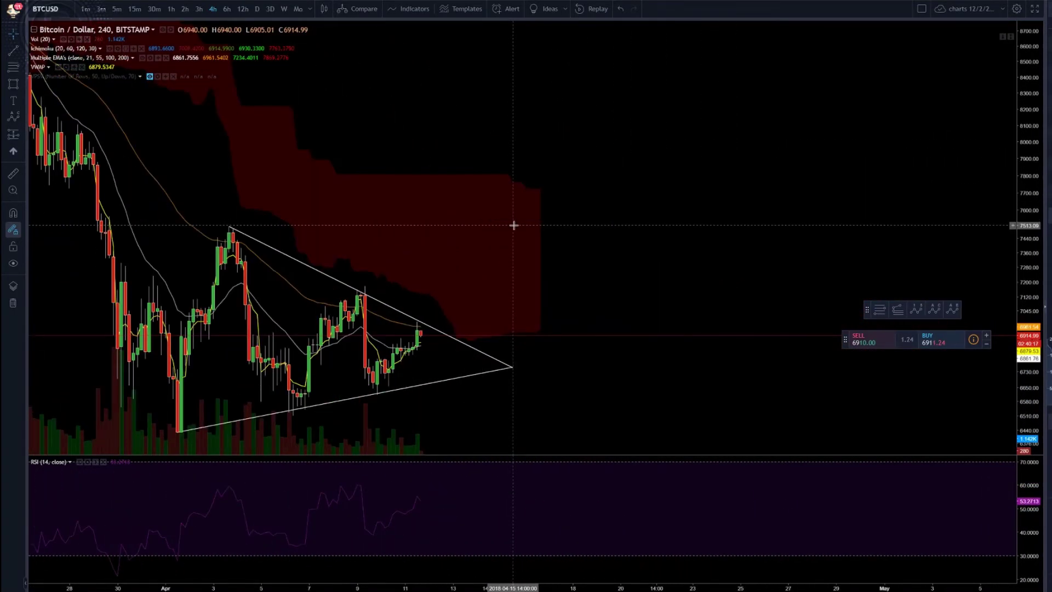
Step: Examine the April triangle's position below the Ichimoku cloud, zooming out to the preceding decline and back in on the 4-hour BTCUSD chart
{"action": "left_click_drag", "start_coordinate": [502, 235], "coordinate": [603, 230]}
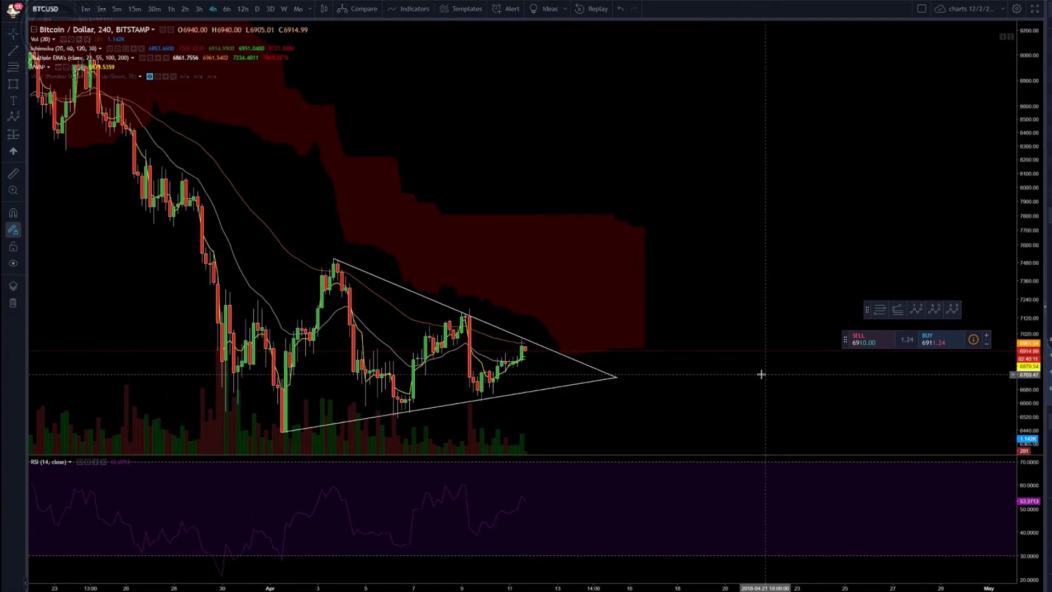
{"action": "scroll", "coordinate": [808, 242], "scroll_direction": "down", "scroll_amount": 4}
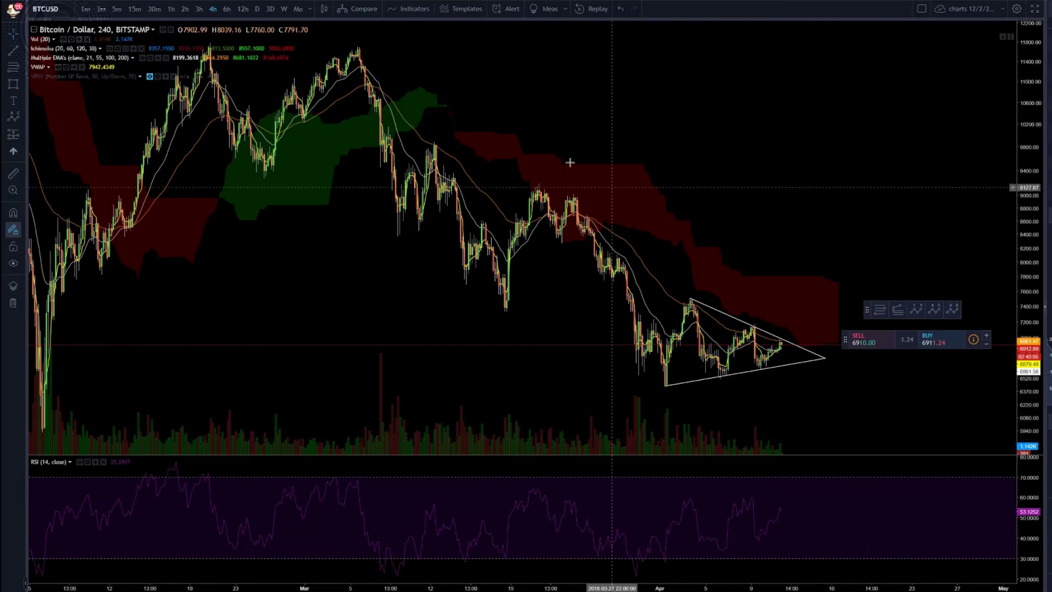
{"action": "scroll", "coordinate": [641, 252], "scroll_direction": "up", "scroll_amount": 5}
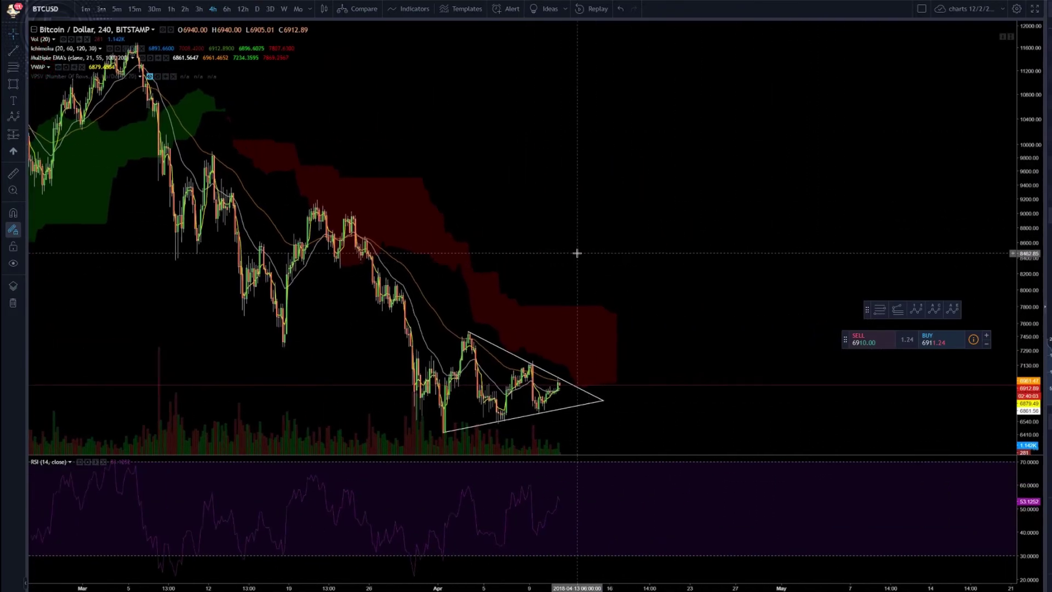
{"action": "left_click_drag", "start_coordinate": [566, 282], "coordinate": [725, 251]}
{"action": "scroll", "coordinate": [747, 279], "scroll_direction": "up", "scroll_amount": 4}
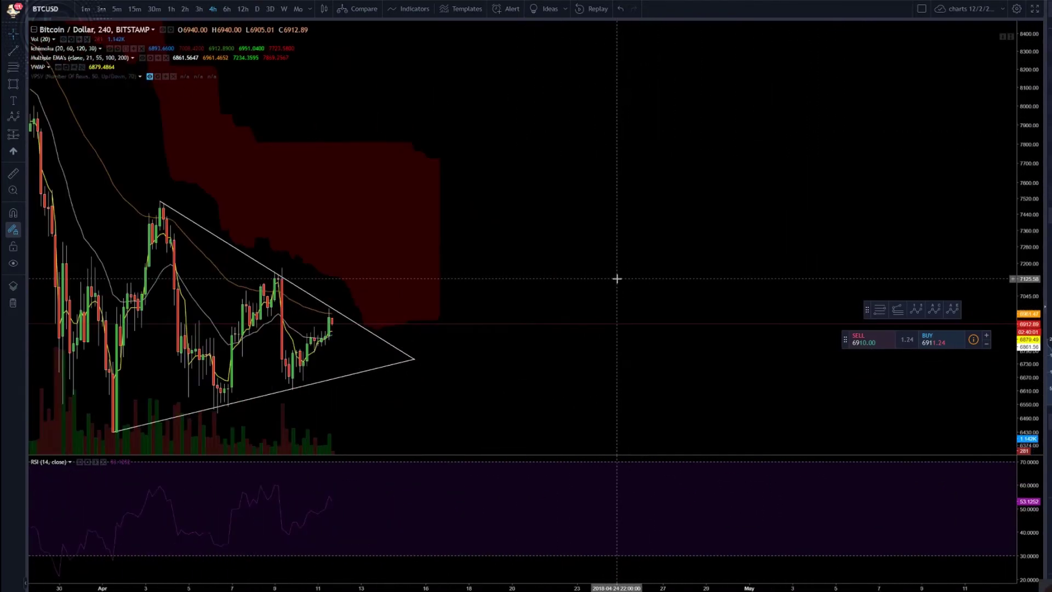
{"action": "left_click_drag", "start_coordinate": [477, 272], "coordinate": [698, 265]}
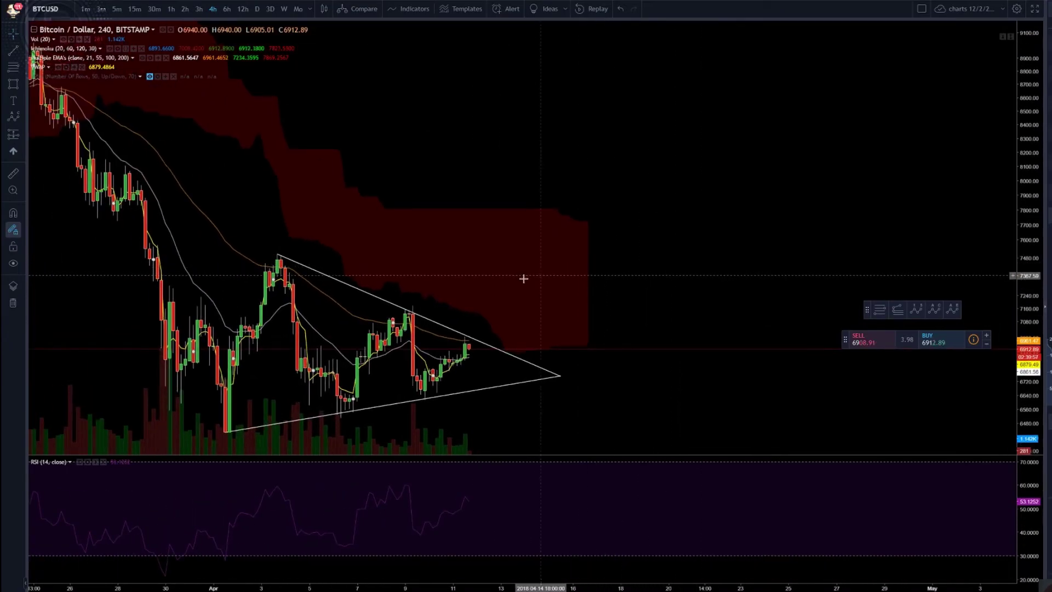
{"action": "left_click_drag", "start_coordinate": [544, 256], "coordinate": [633, 250]}
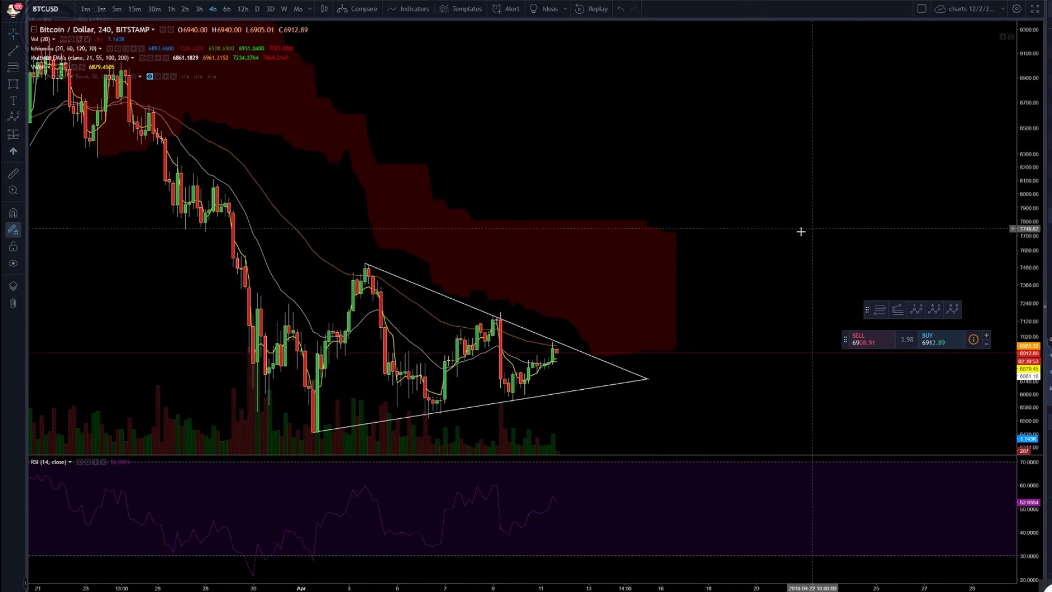
{"action": "left_click_drag", "start_coordinate": [801, 221], "coordinate": [770, 221]}
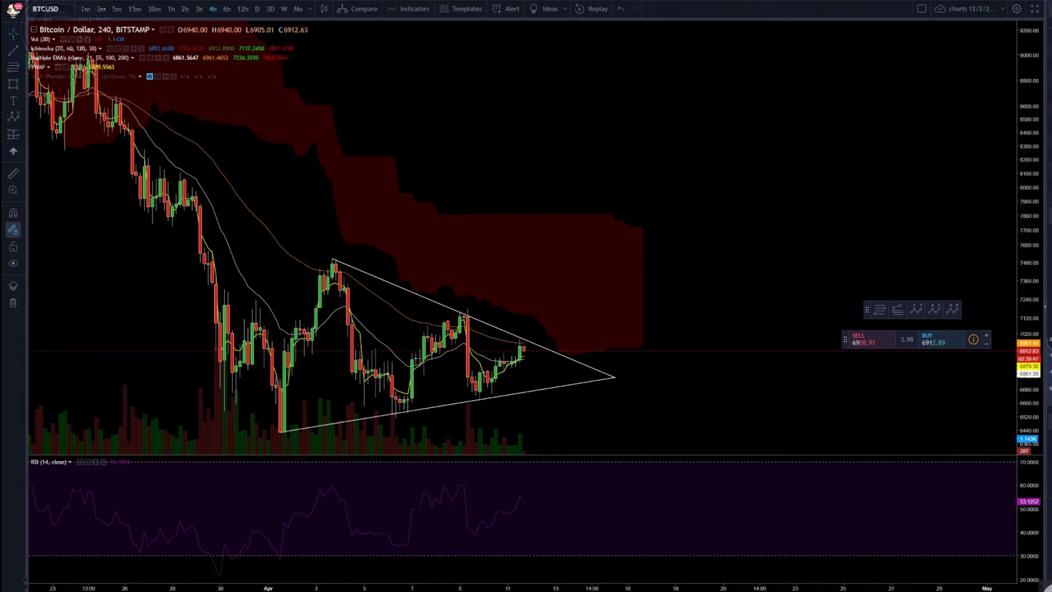
Step: Switch to Telegram to view the Elliott wave question in the Cryptopy's Block group, and return to the BTCUSD chart
{"action": "key", "text": "alt+Tab"}
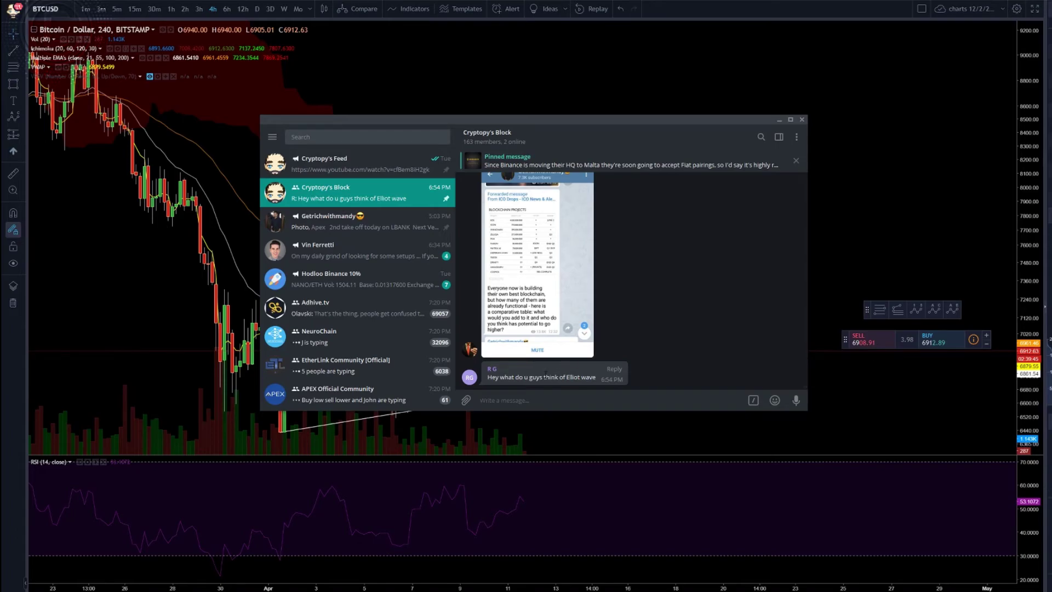
{"action": "left_click", "coordinate": [895, 244]}
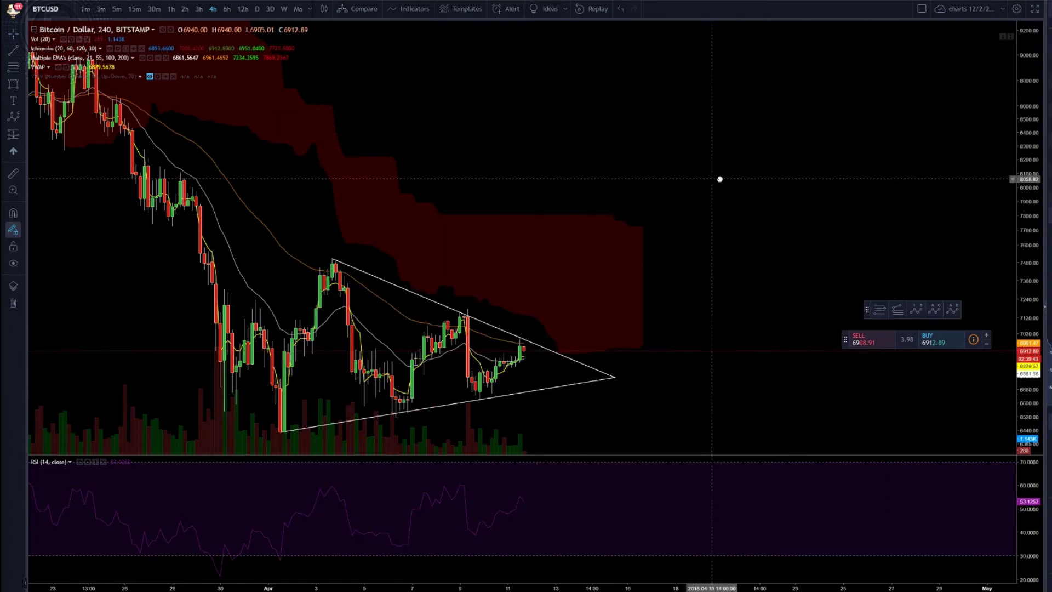
{"action": "left_click_drag", "start_coordinate": [714, 179], "coordinate": [746, 180]}
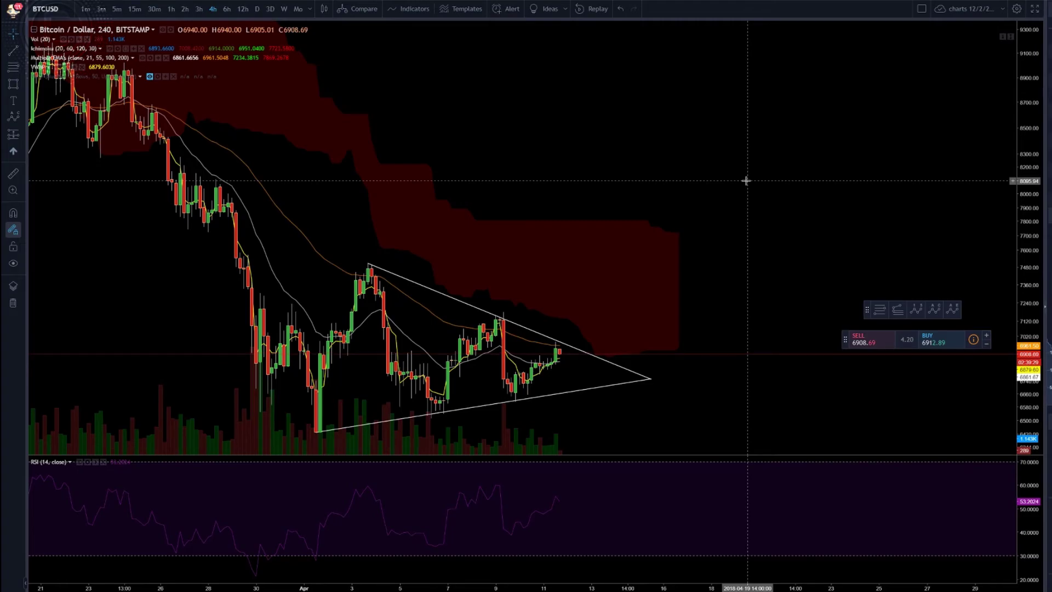
Step: Switch to Telegram, open the Cryptopy's Feed channel to view its latest video posts, and return to the BTCUSD chart
{"action": "key", "text": "alt+Tab"}
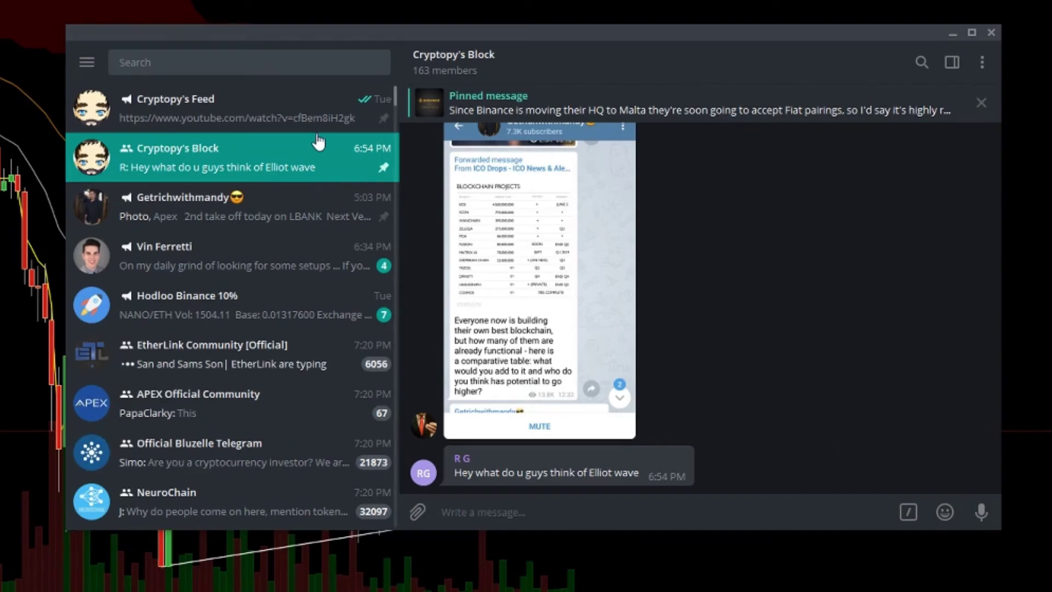
{"action": "left_click", "coordinate": [203, 102]}
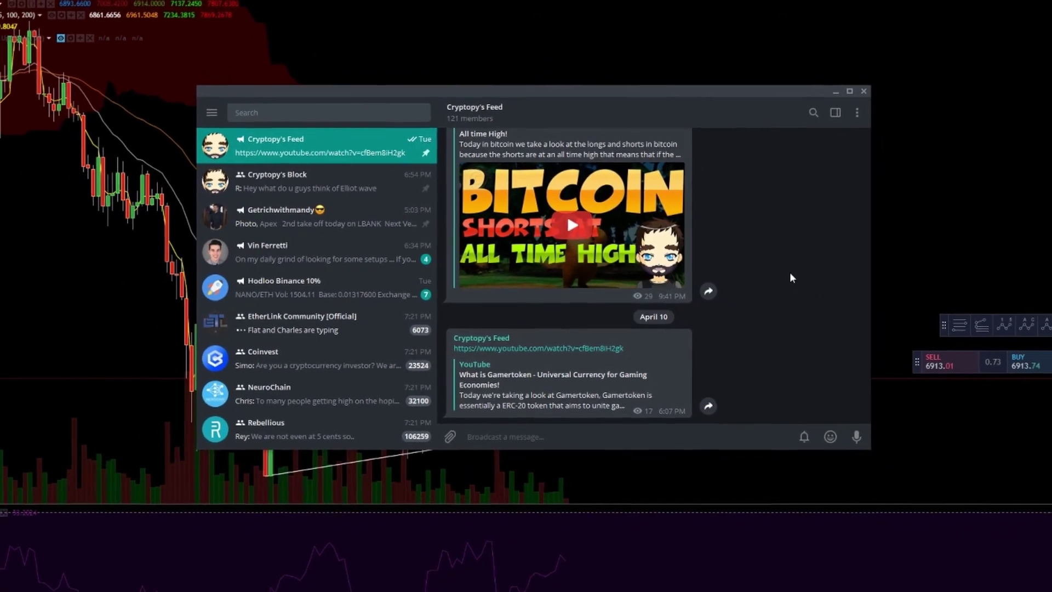
{"action": "left_click", "coordinate": [904, 199]}
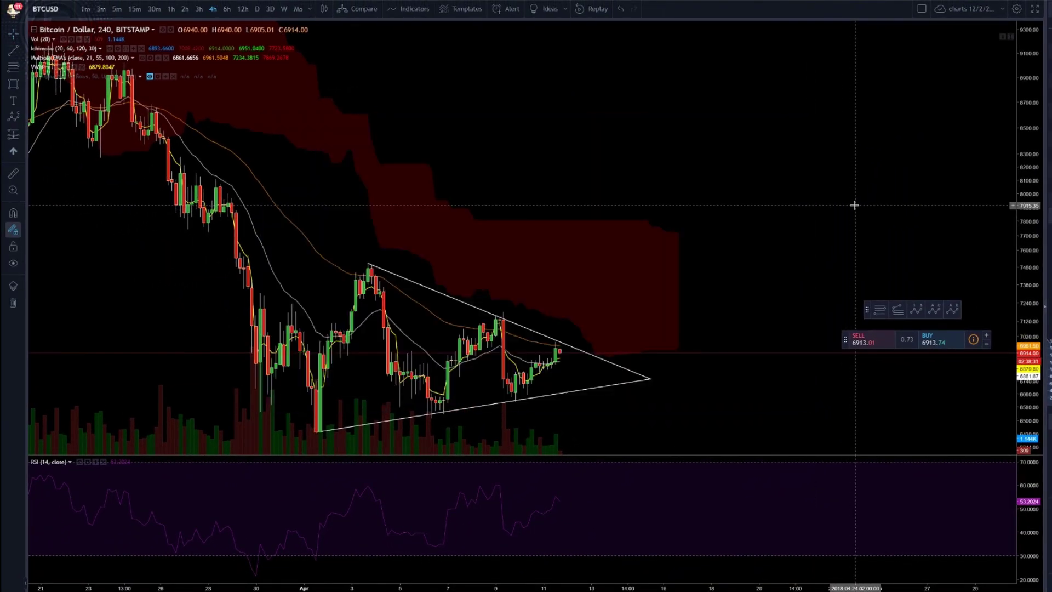